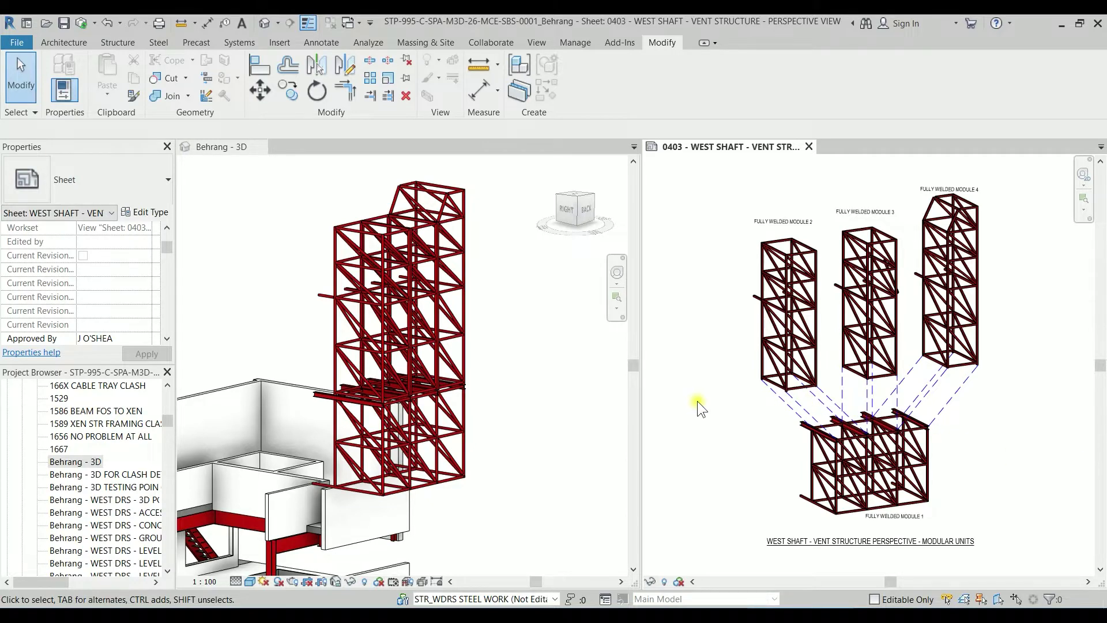
Step: Pan and zoom sheet 0403 to the modular-units viewport and activate it
scroll(729, 389, down, 2)
click(754, 380)
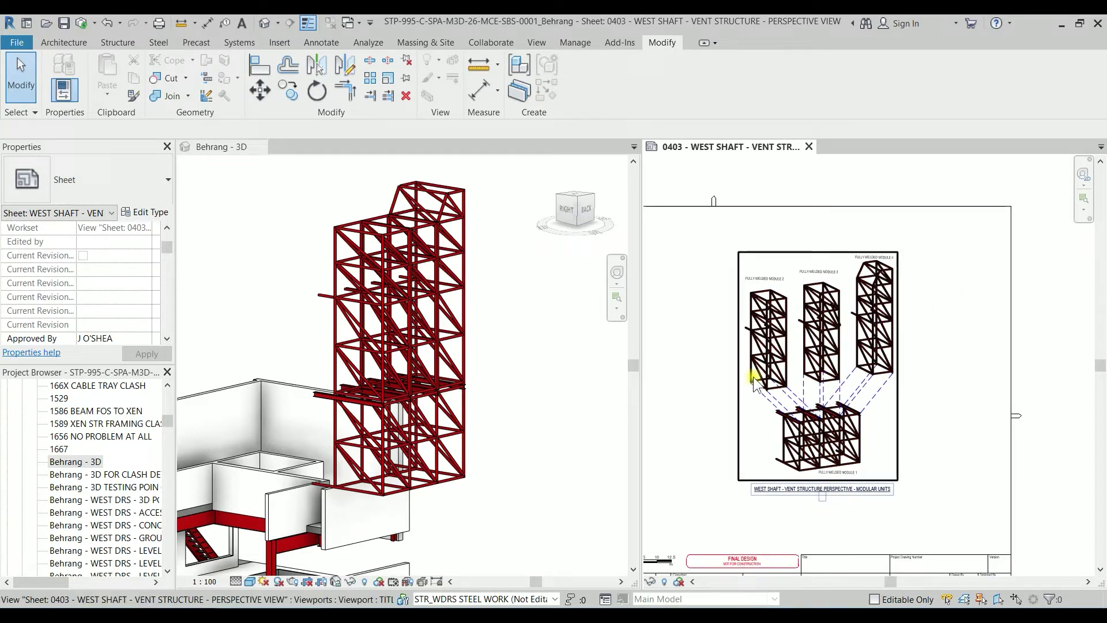
middle_drag(754, 384, 853, 322)
scroll(791, 350, down, 1)
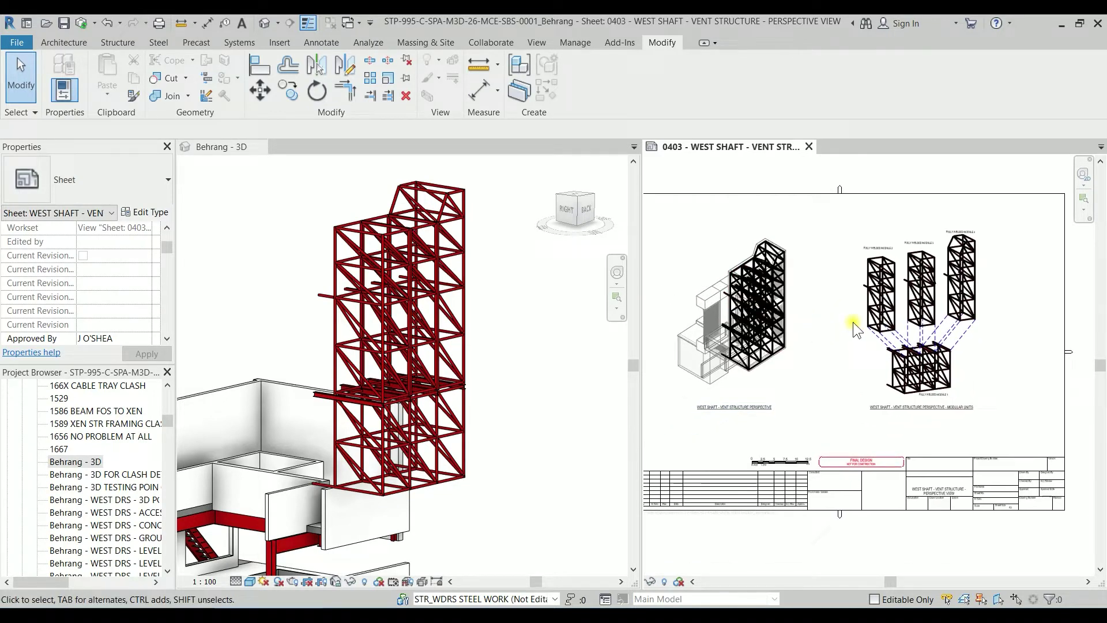
middle_drag(792, 340, 826, 331)
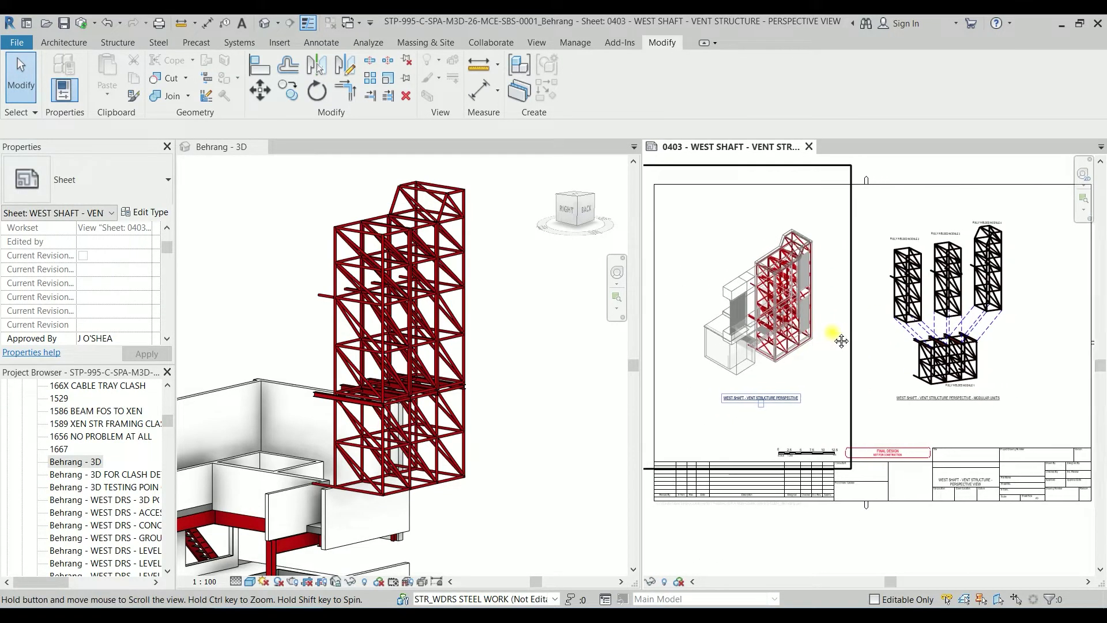
scroll(750, 395, up, 4)
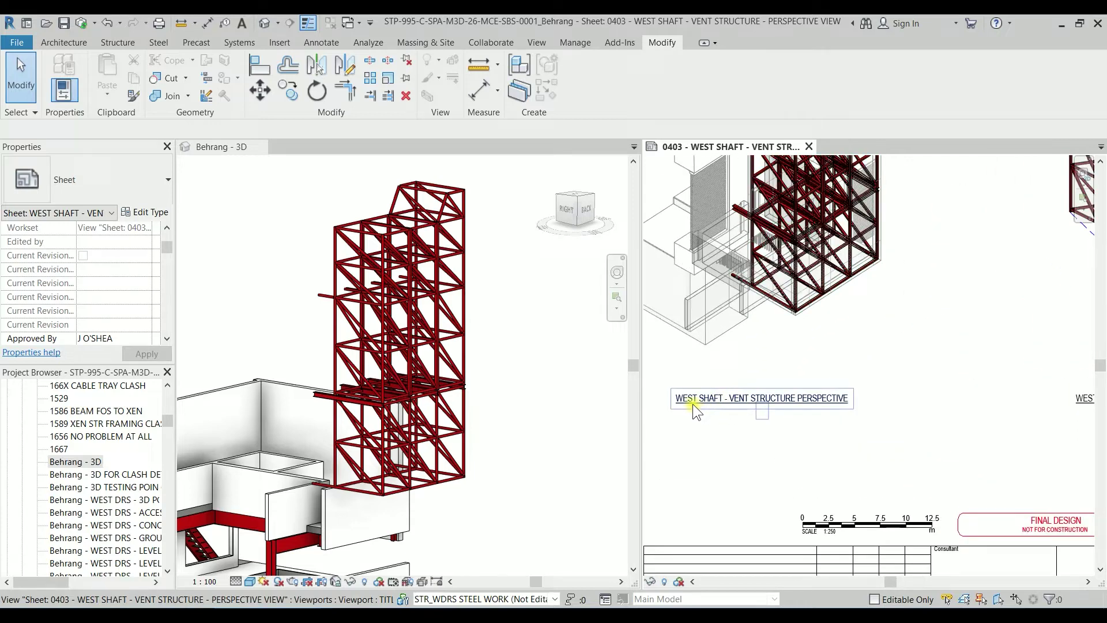
scroll(859, 400, down, 1)
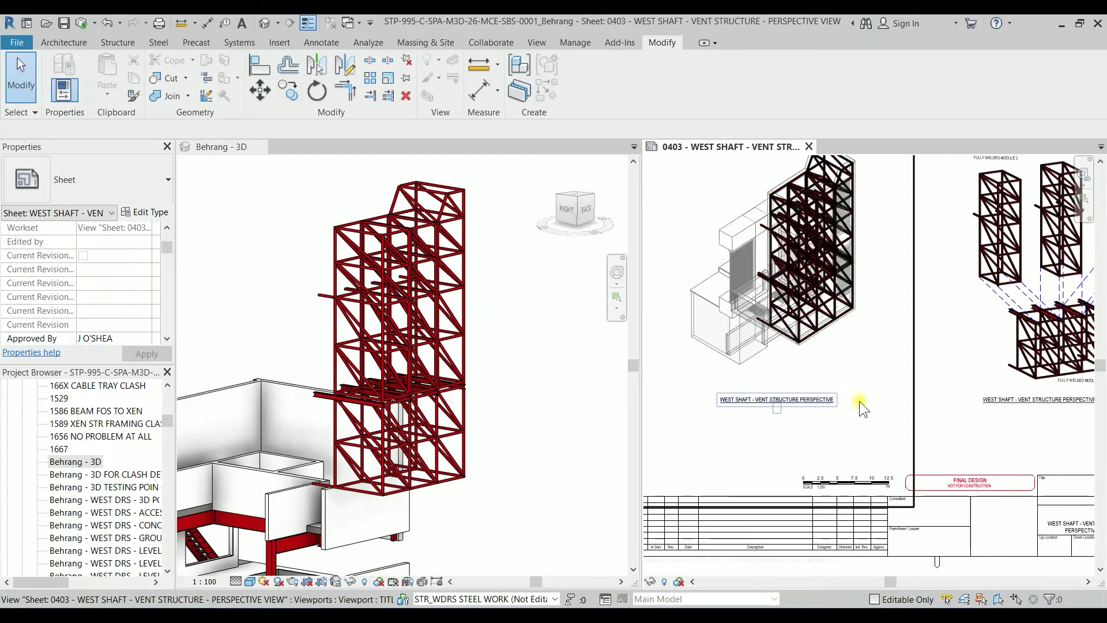
middle_drag(859, 401, 743, 433)
scroll(730, 431, up, 2)
scroll(822, 429, up, 2)
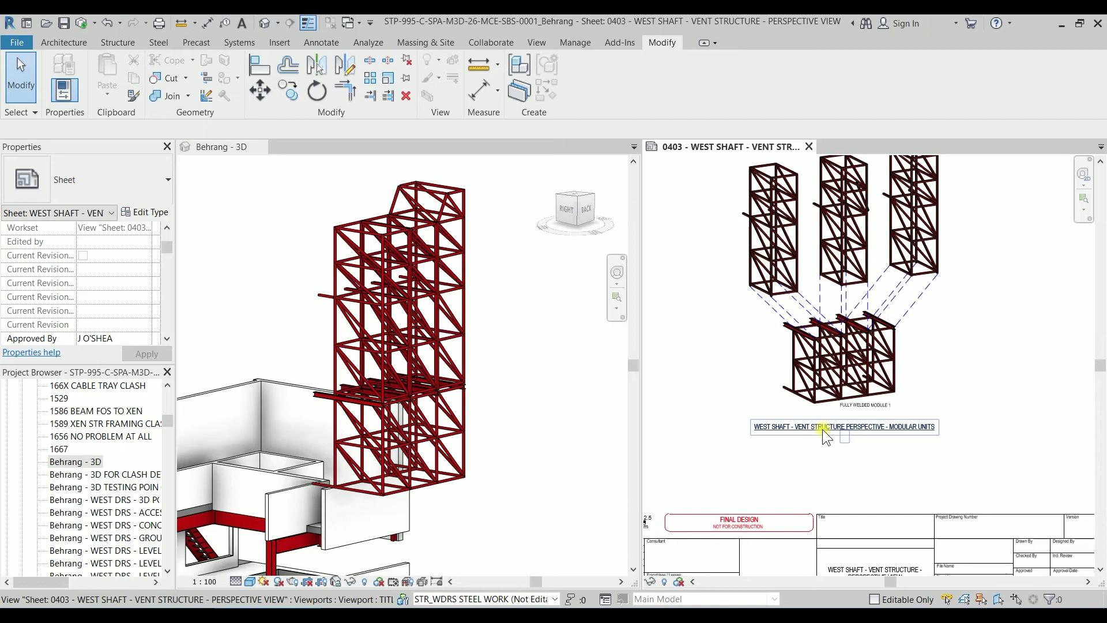
scroll(941, 432, down, 2)
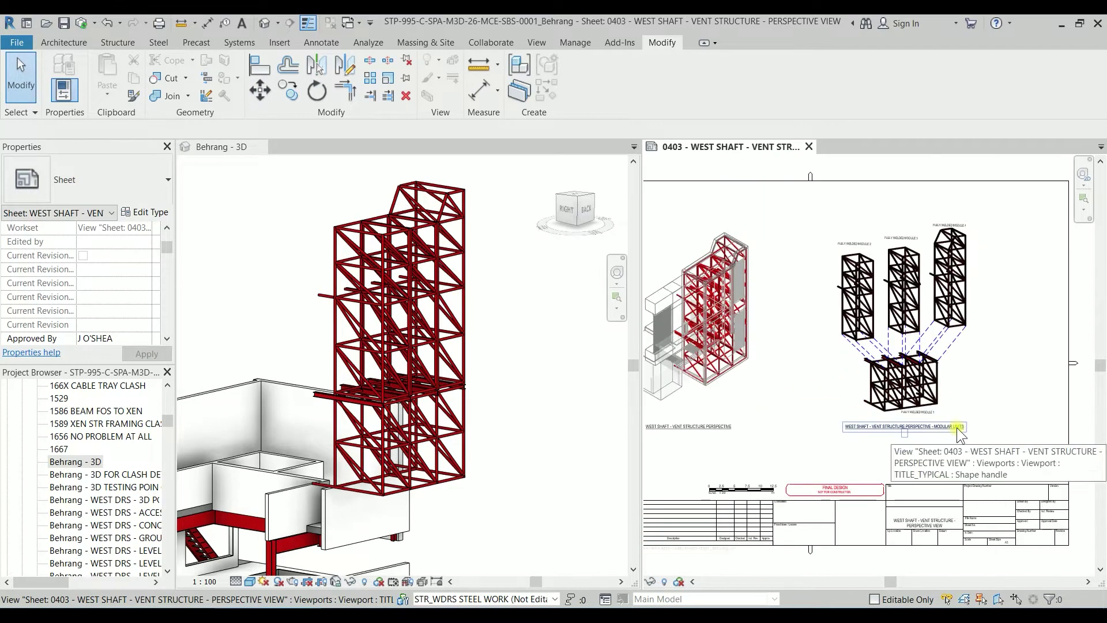
double_click(891, 392)
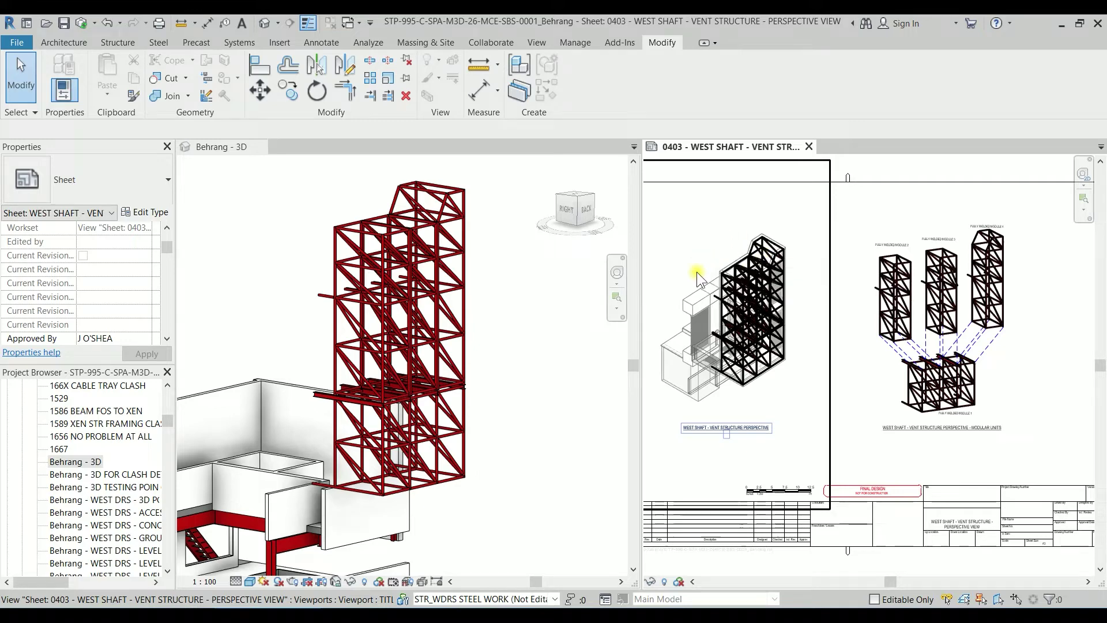
Step: Delete the modular-units viewport and activate the remaining chimney perspective viewport
click(934, 319)
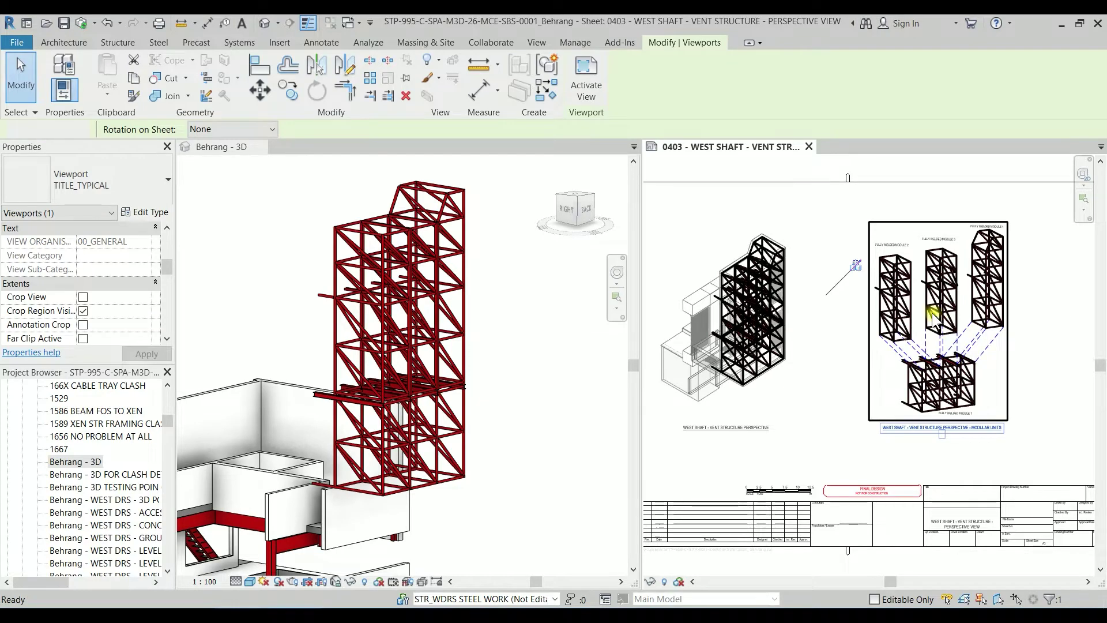
key(Delete)
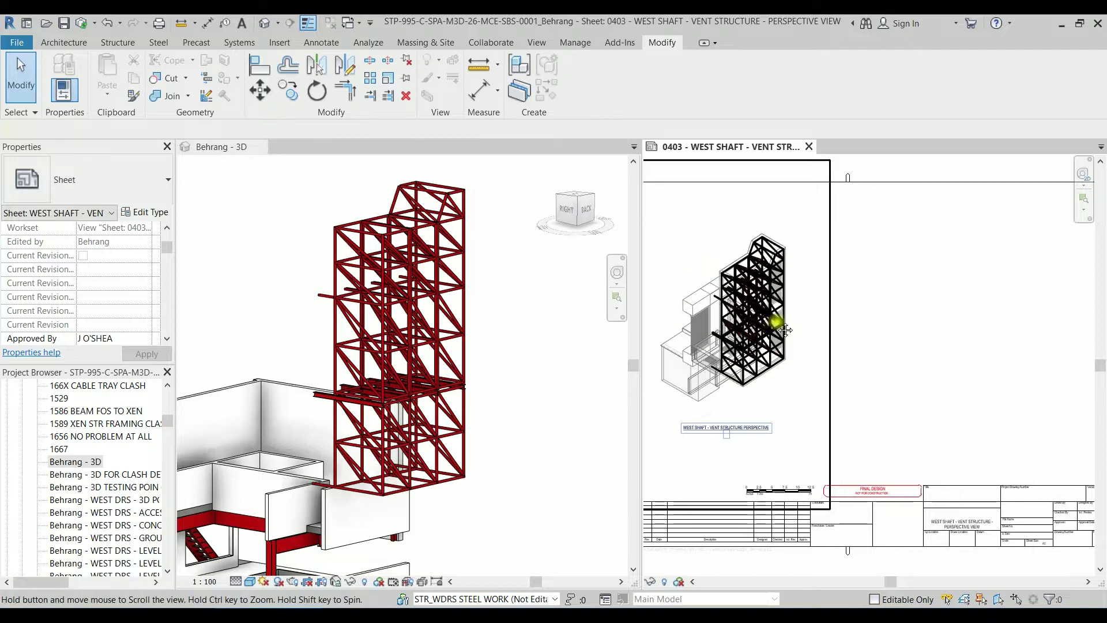
middle_drag(712, 323, 866, 316)
double_click(846, 303)
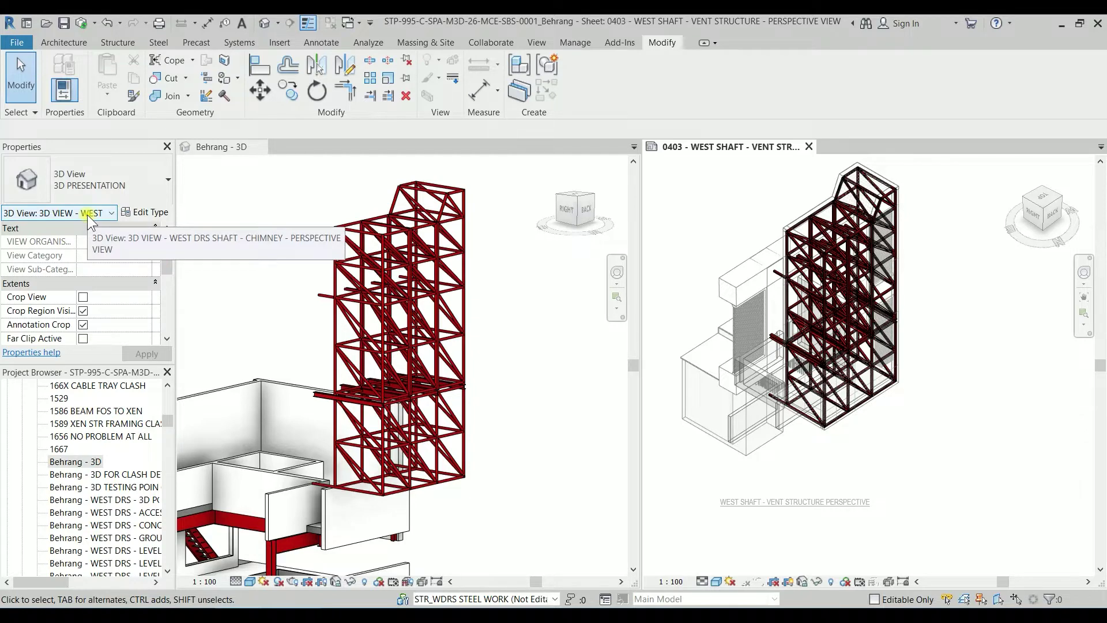
Step: Expand the 3D PRESENTATION views group and widen the Properties and Project Browser panels
scroll(106, 483, up, 4)
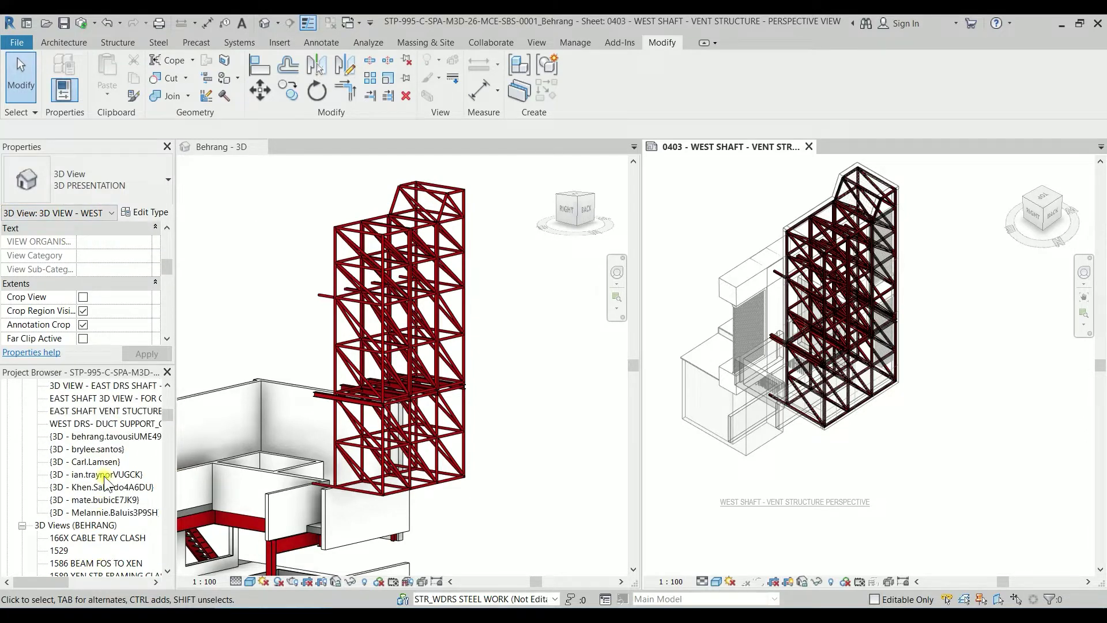
scroll(105, 483, up, 10)
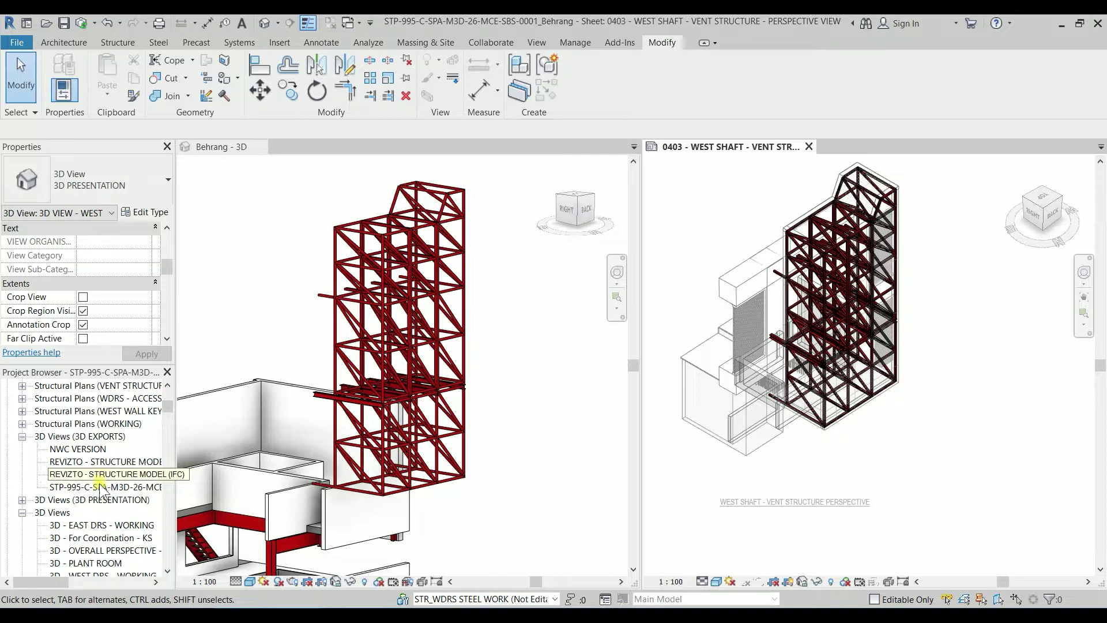
click(22, 499)
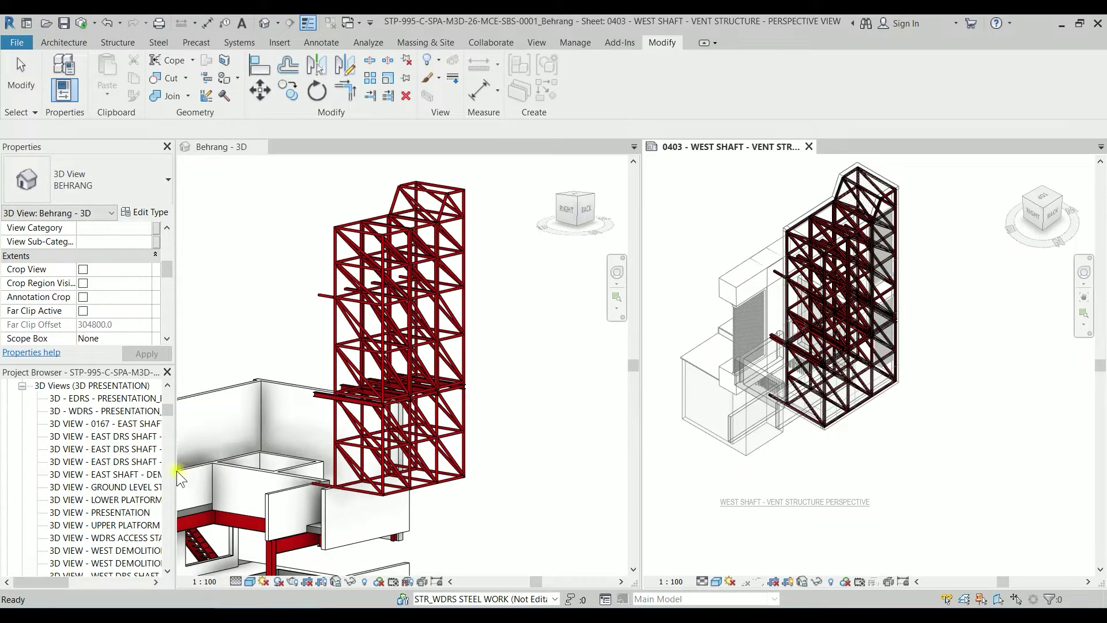
drag(176, 470, 244, 468)
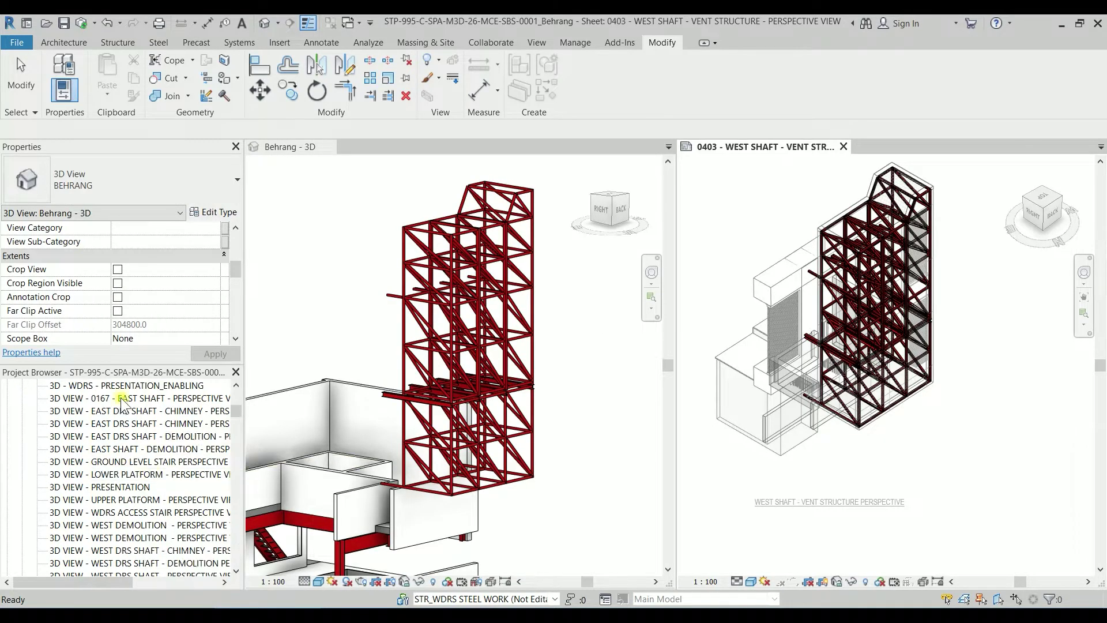
Step: Open the WEST DRS SHAFT - CHIMNEY perspective, skip the save reminder, then close it
scroll(153, 508, down, 2)
scroll(156, 531, down, 1)
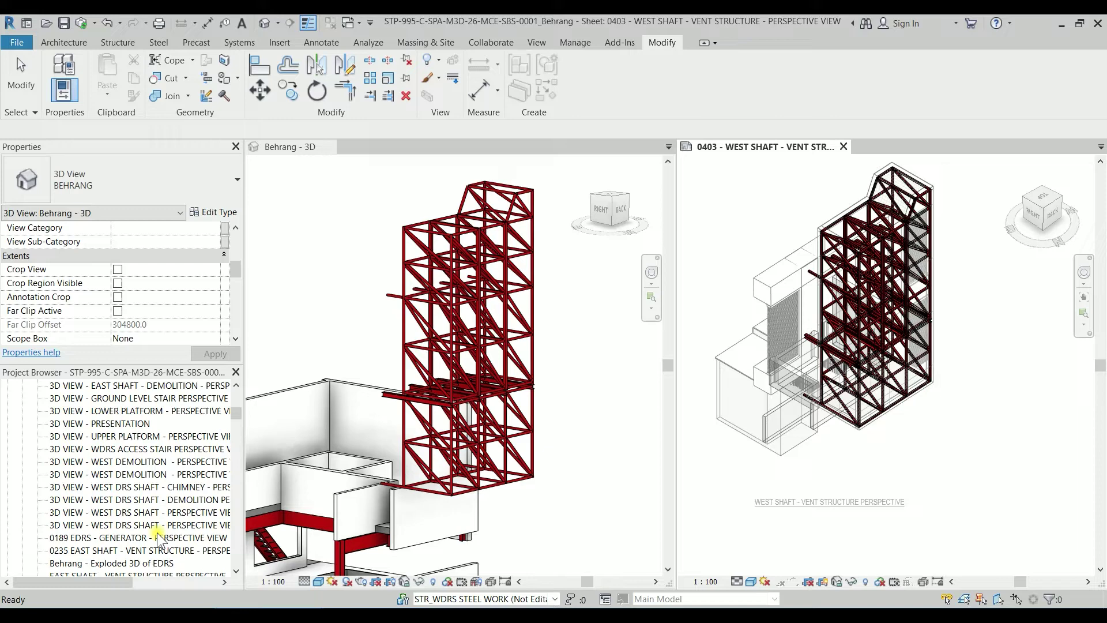
double_click(177, 488)
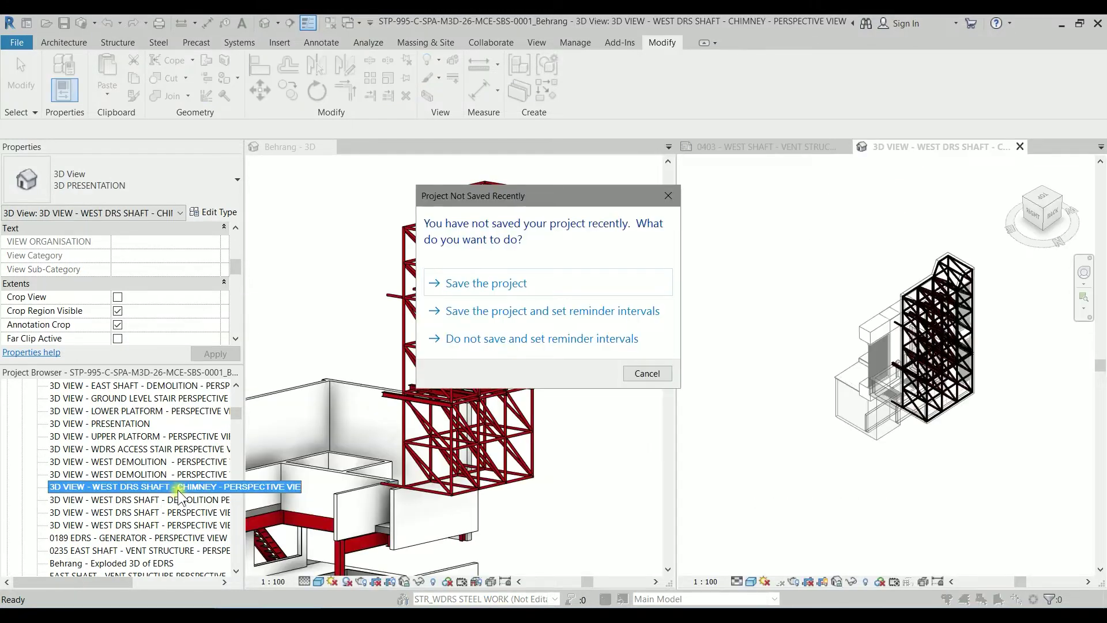
click(648, 373)
scroll(799, 338, down, 2)
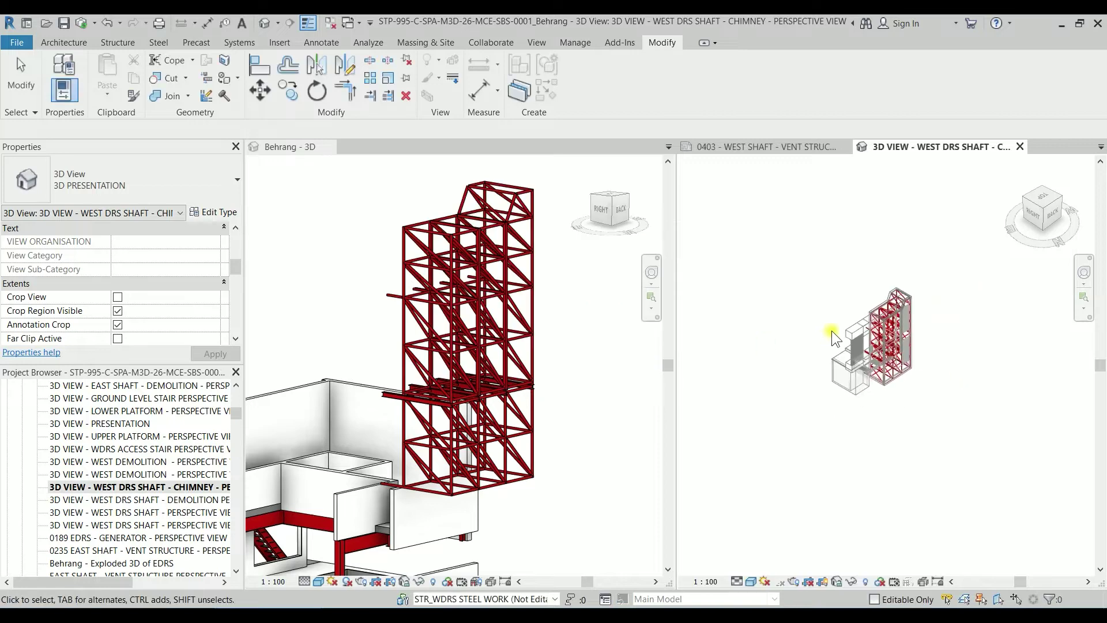
click(1020, 146)
Step: Duplicate the WEST DRS SHAFT - CHIMNEY perspective view
right_click(157, 487)
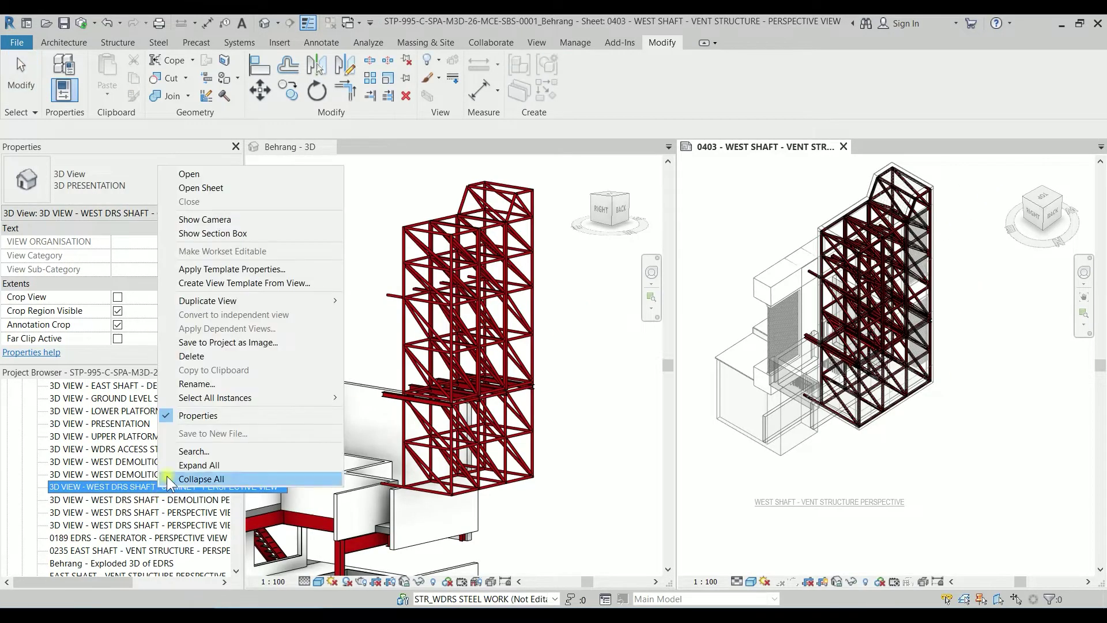
mouse_move(289, 300)
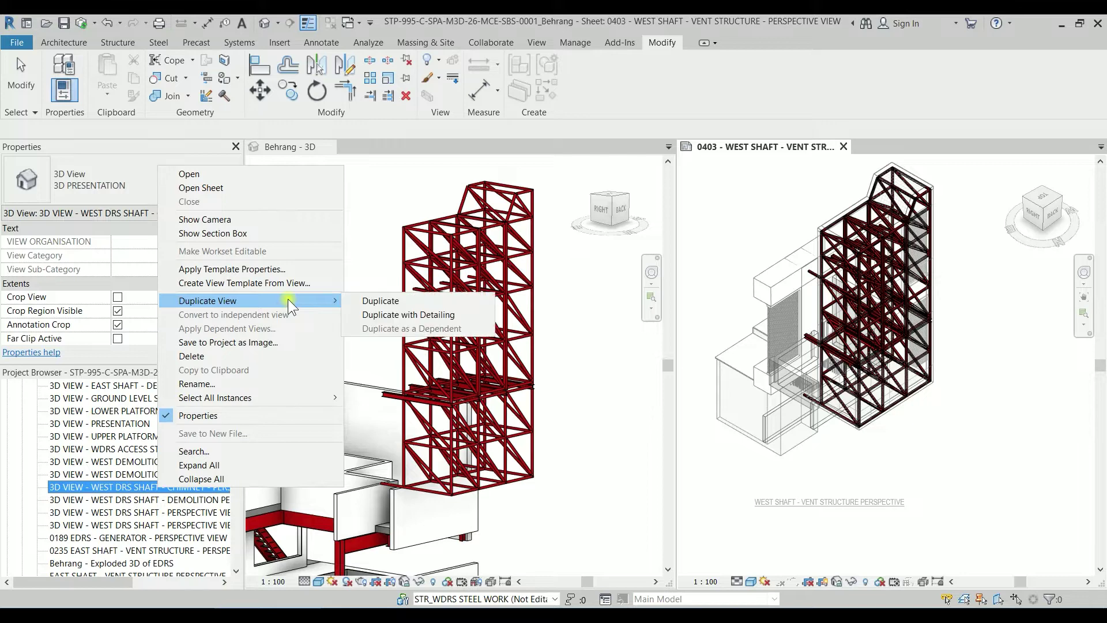
click(372, 302)
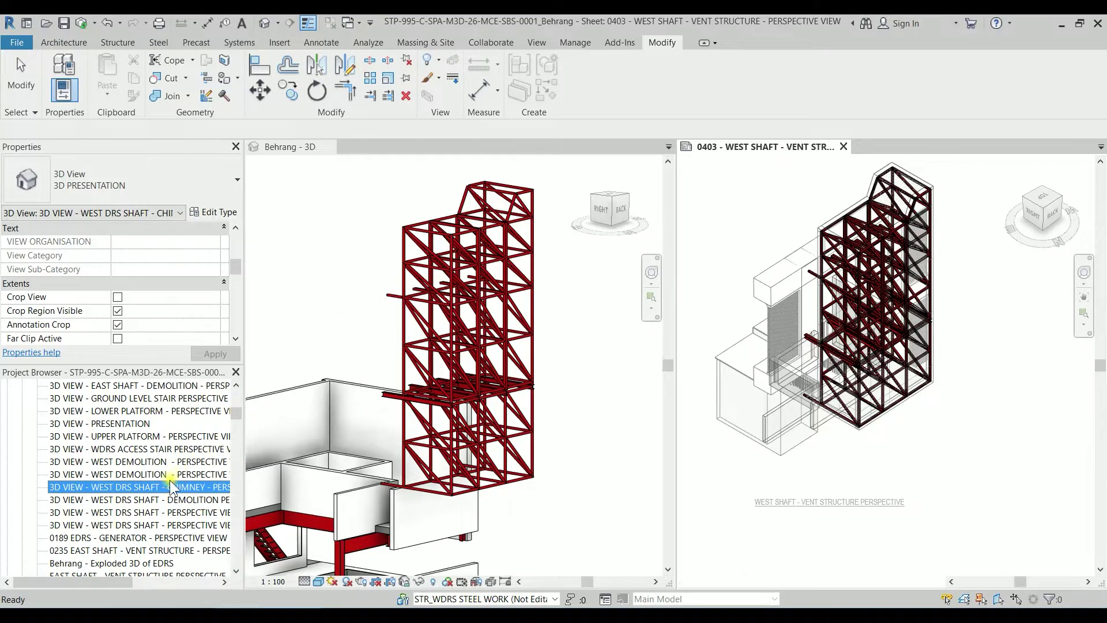
Step: Rename the copy, replacing 'PERSPECTIVE VIEW Copy 1' with 'EXPLODED'
right_click(172, 500)
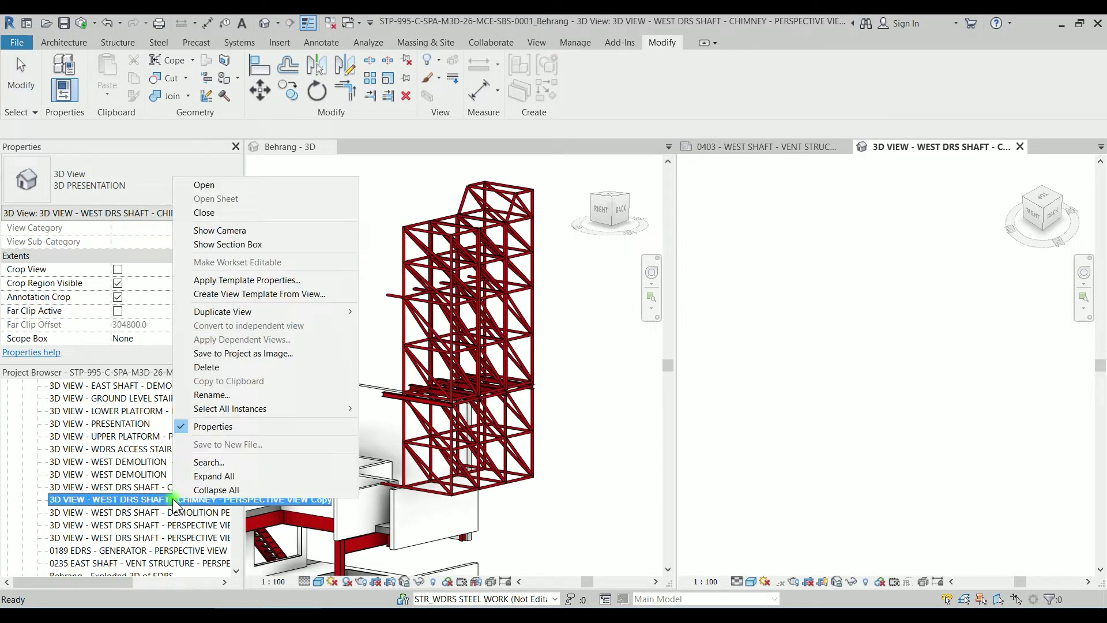
click(212, 396)
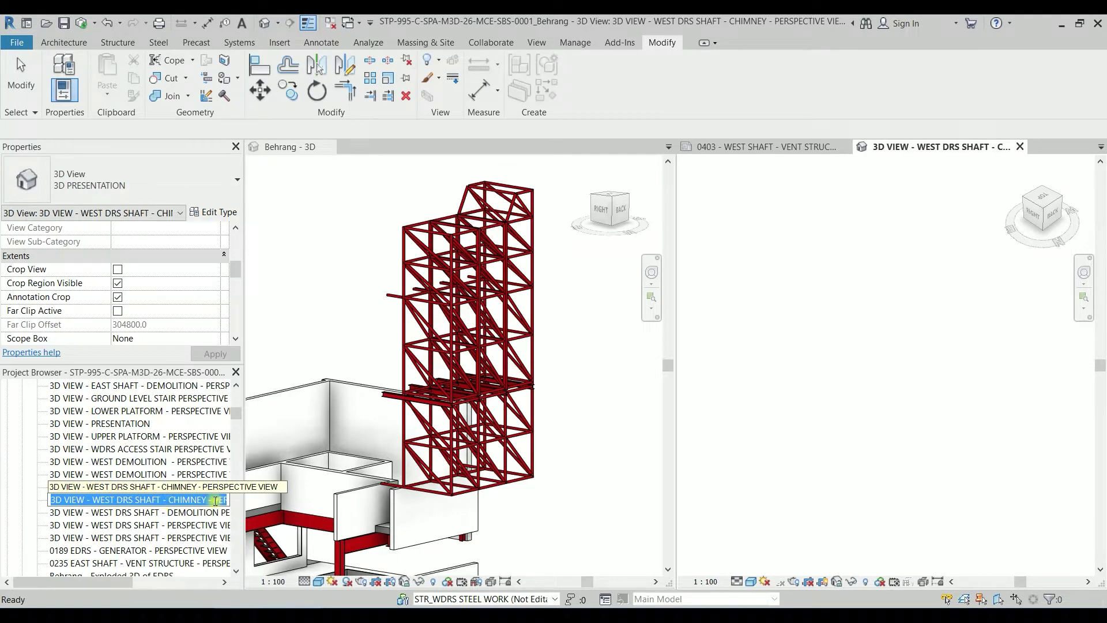
drag(215, 501, 279, 501)
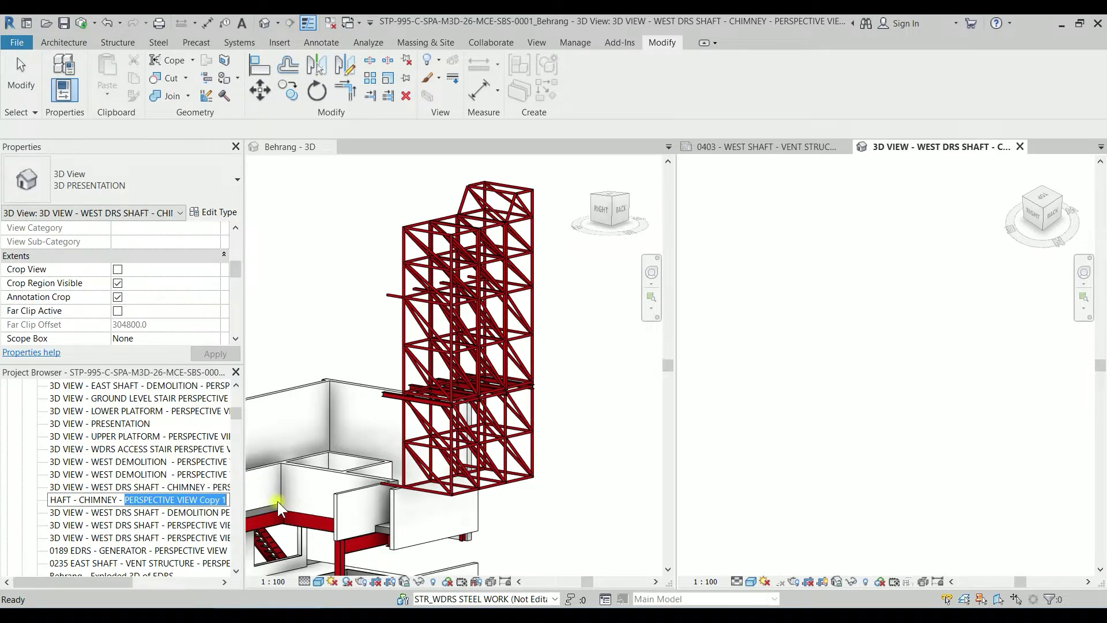
text(ex)
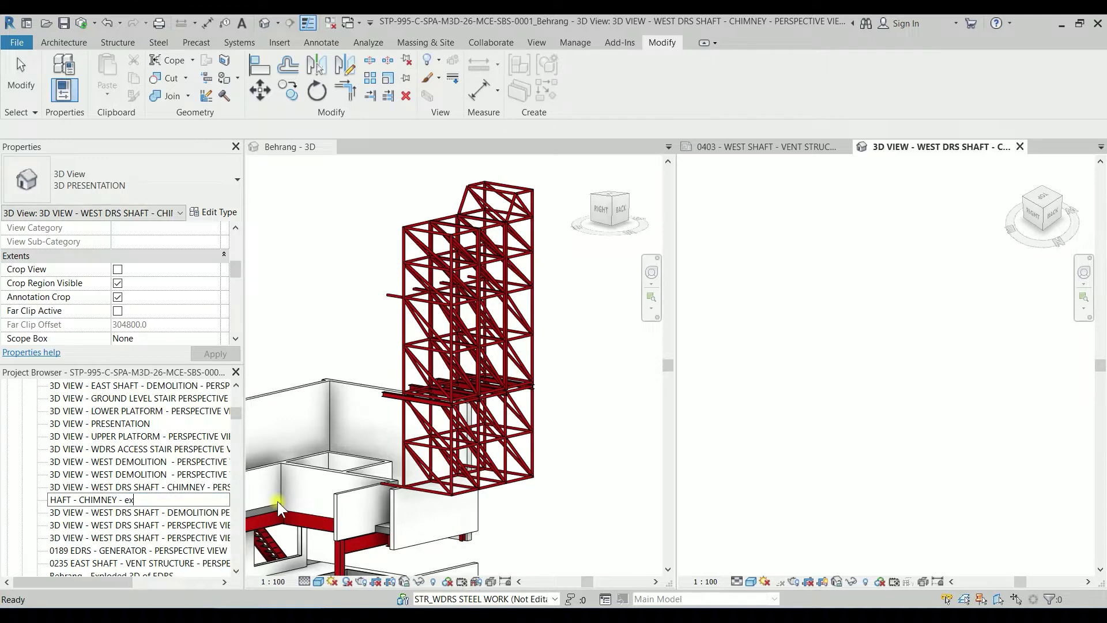
key(BackSpace)
key(BackSpace)
text(EXPLODED)
Step: Commit the EXPLODED view name, close the West DRS Shaft view tab, and return to sheet 0403
click(299, 358)
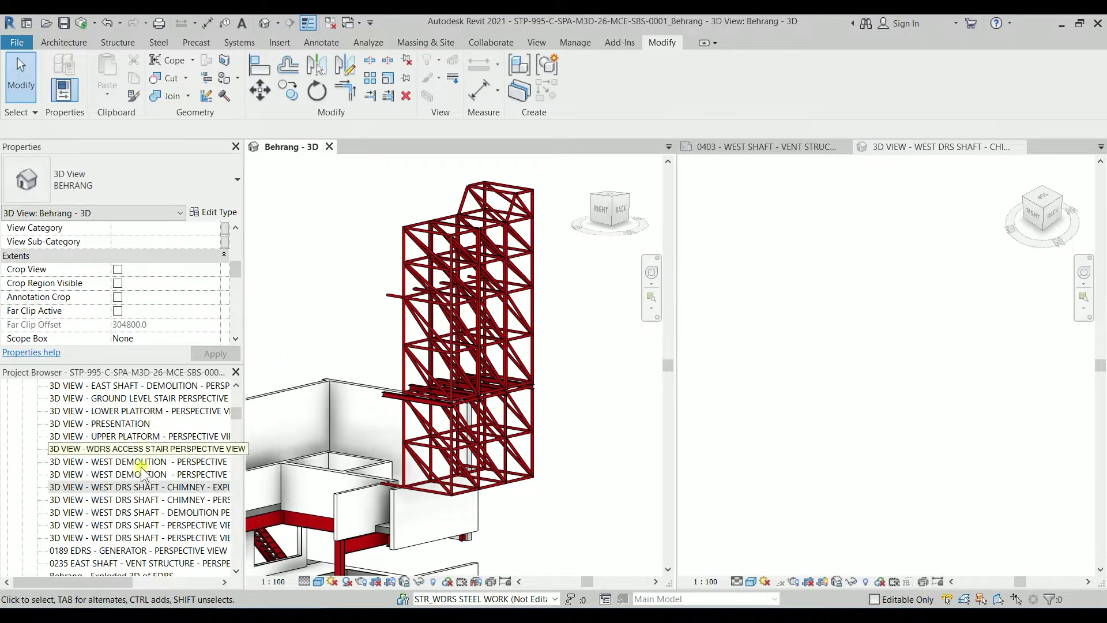
click(195, 488)
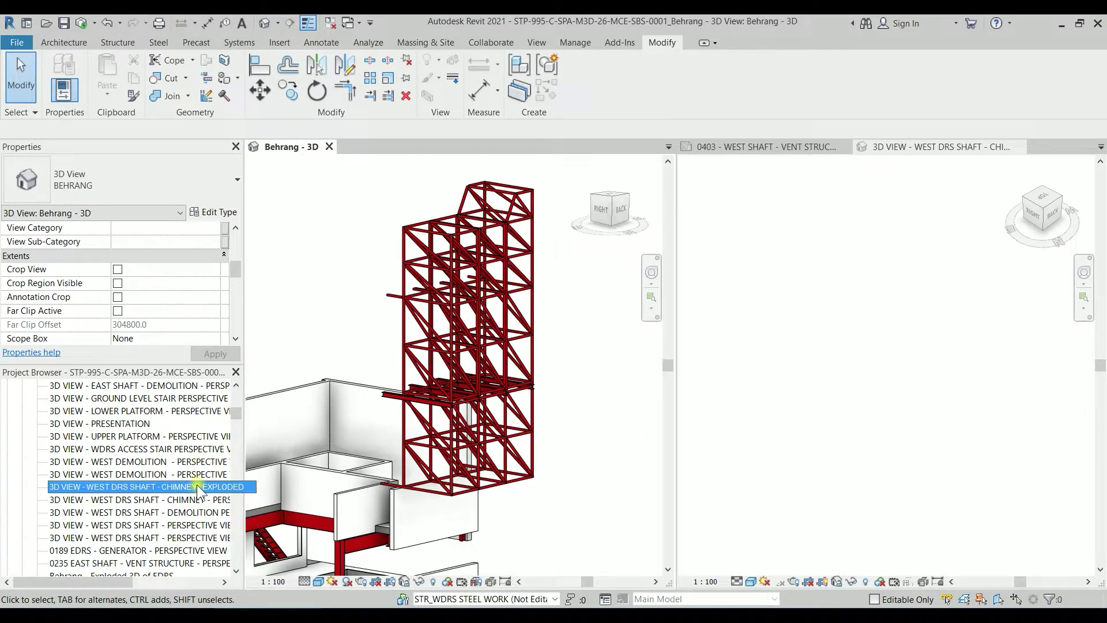
click(733, 345)
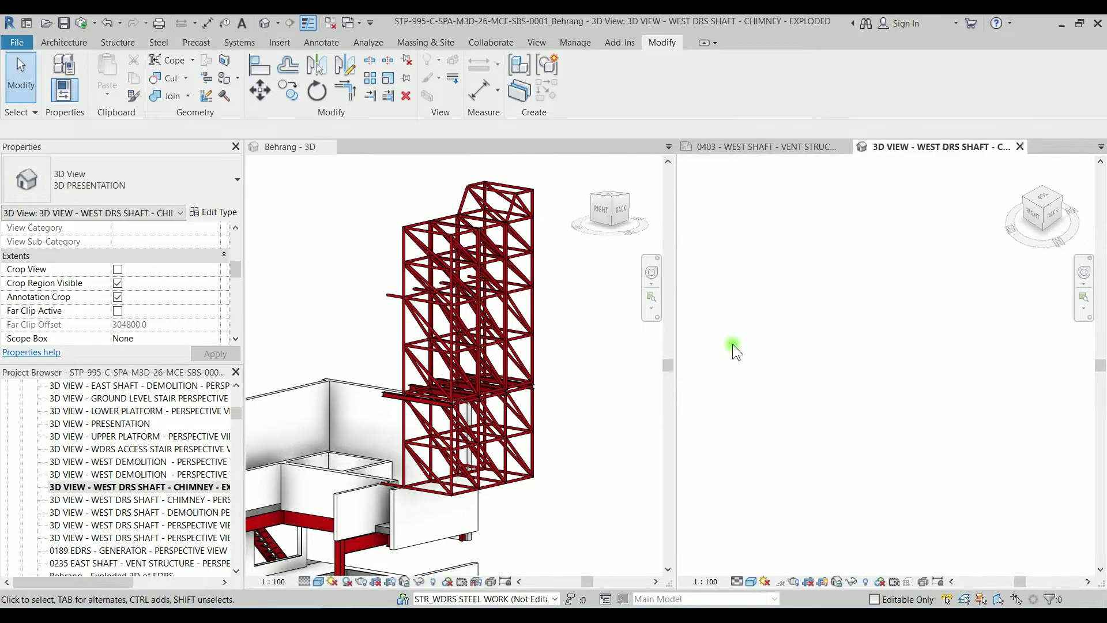
click(1019, 146)
scroll(955, 314, down, 3)
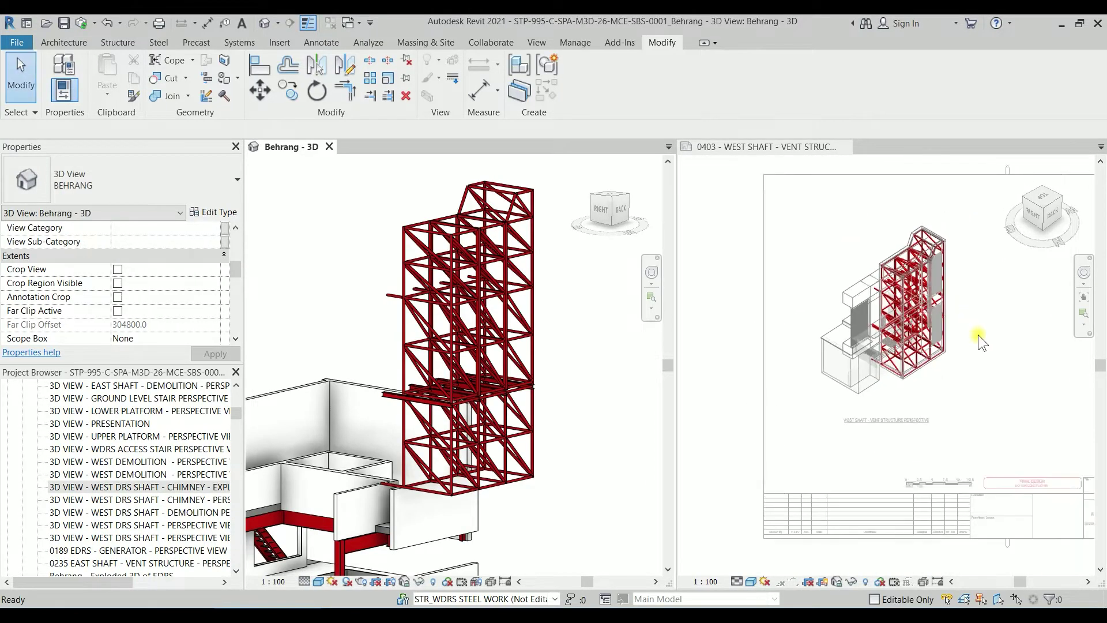
click(731, 351)
scroll(875, 317, up, 3)
Step: Deactivate the existing sheet viewport and pick the exploded chimney 3D view for placement
right_click(876, 316)
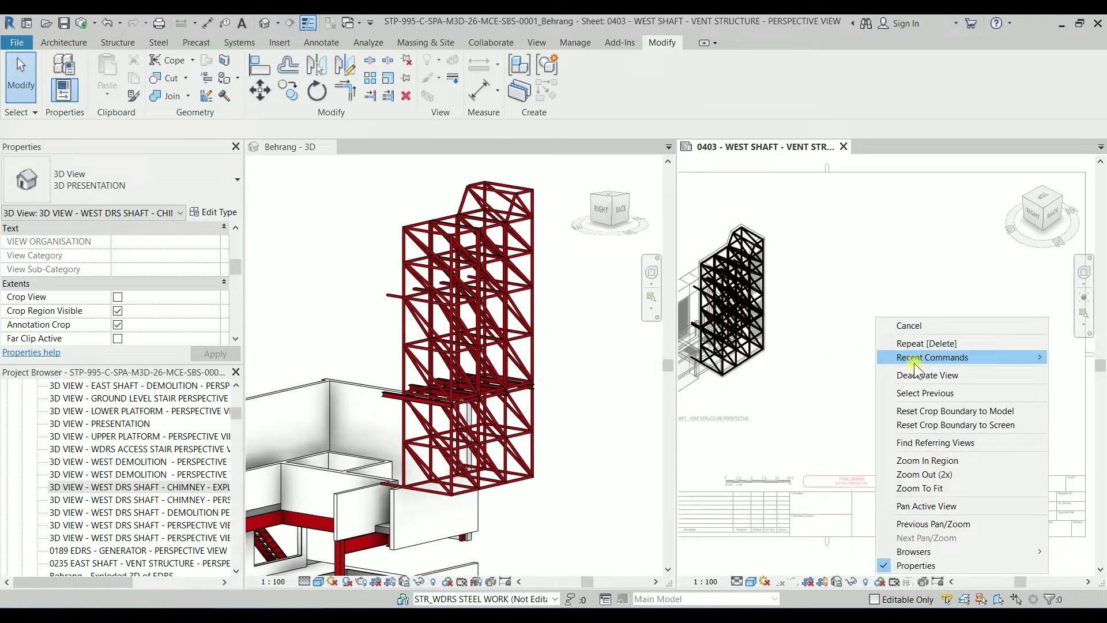
click(916, 368)
scroll(926, 370, down, 2)
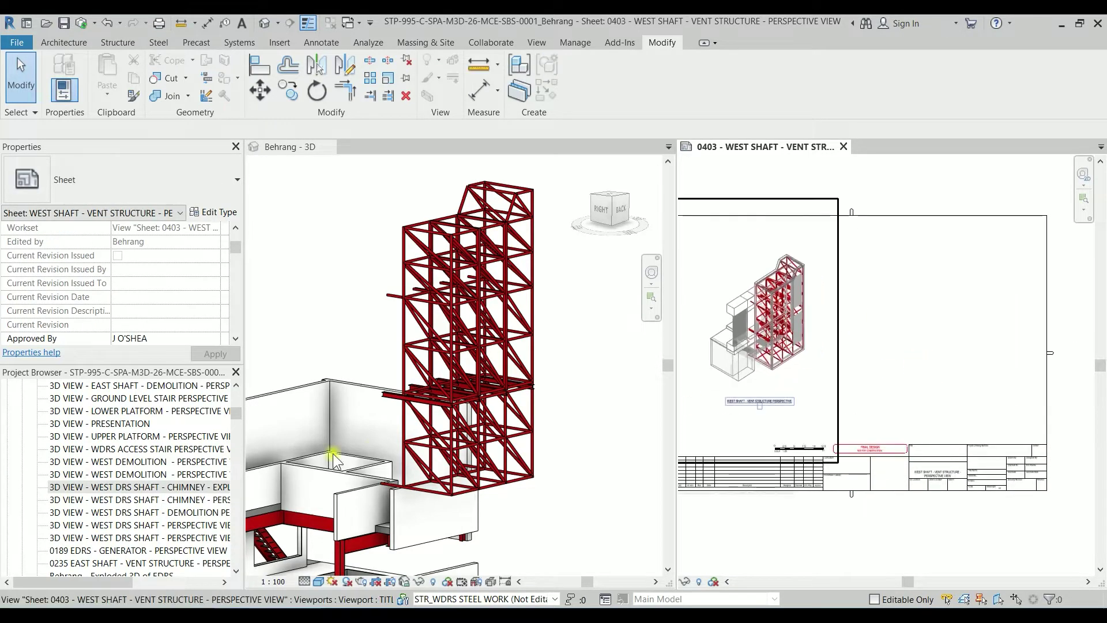
click(182, 487)
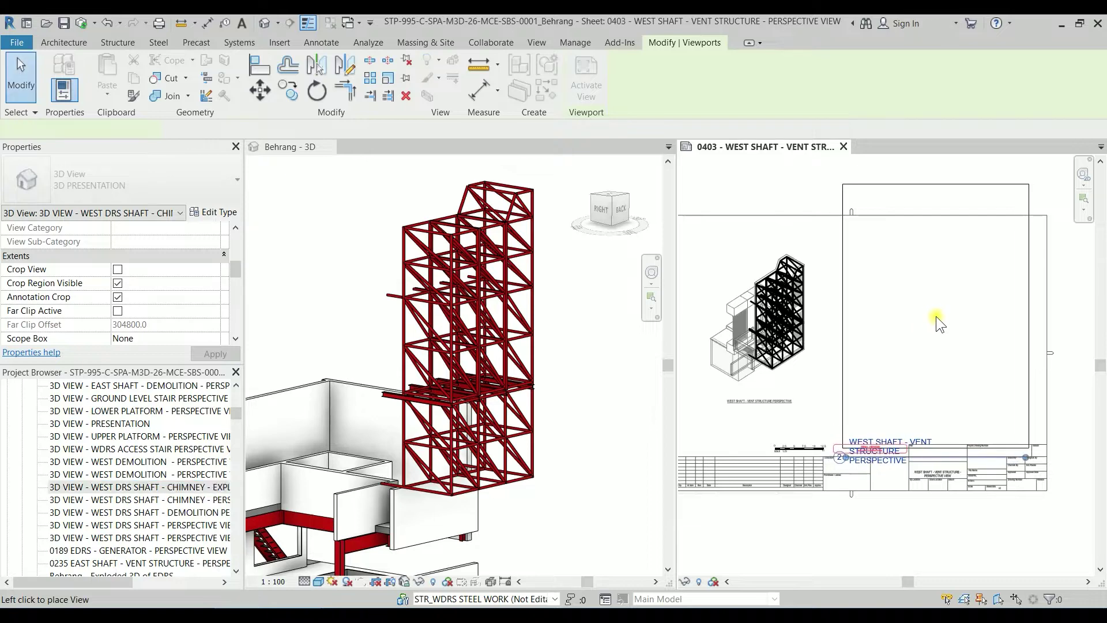
Step: Drop the exploded chimney viewport beside the original and set its type to Viewport: TITLE_TYPICAL
click(937, 318)
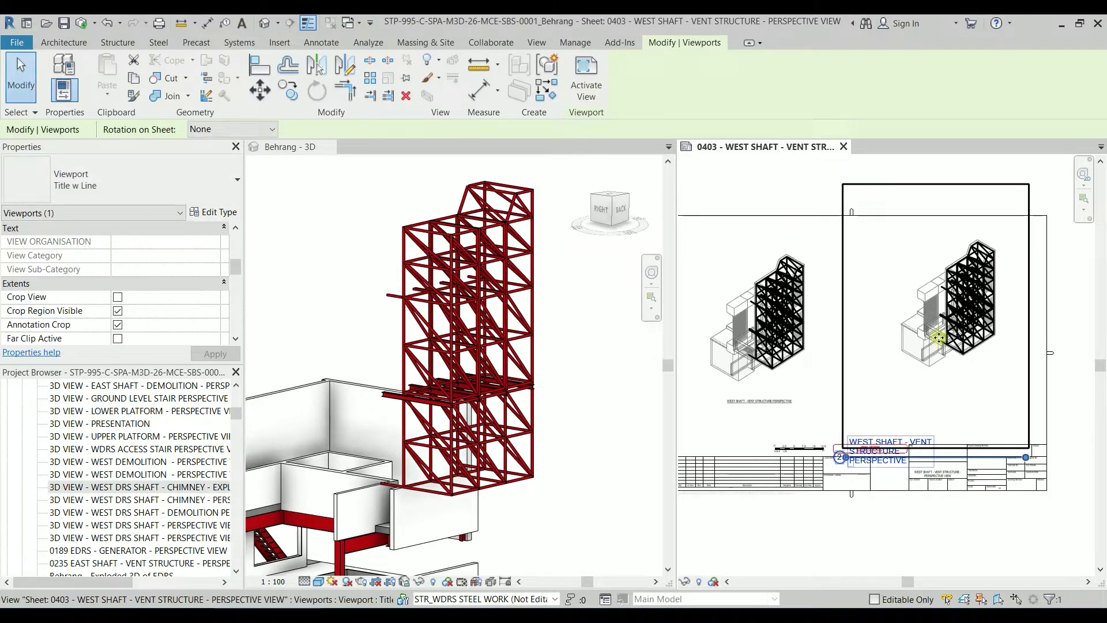
drag(958, 321, 939, 339)
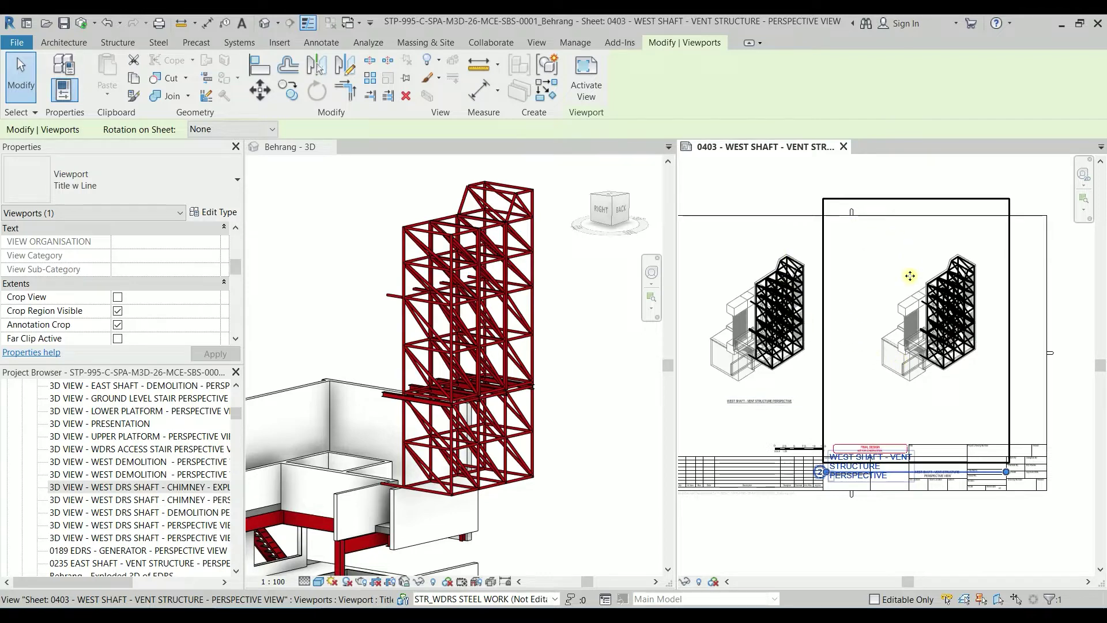
click(165, 188)
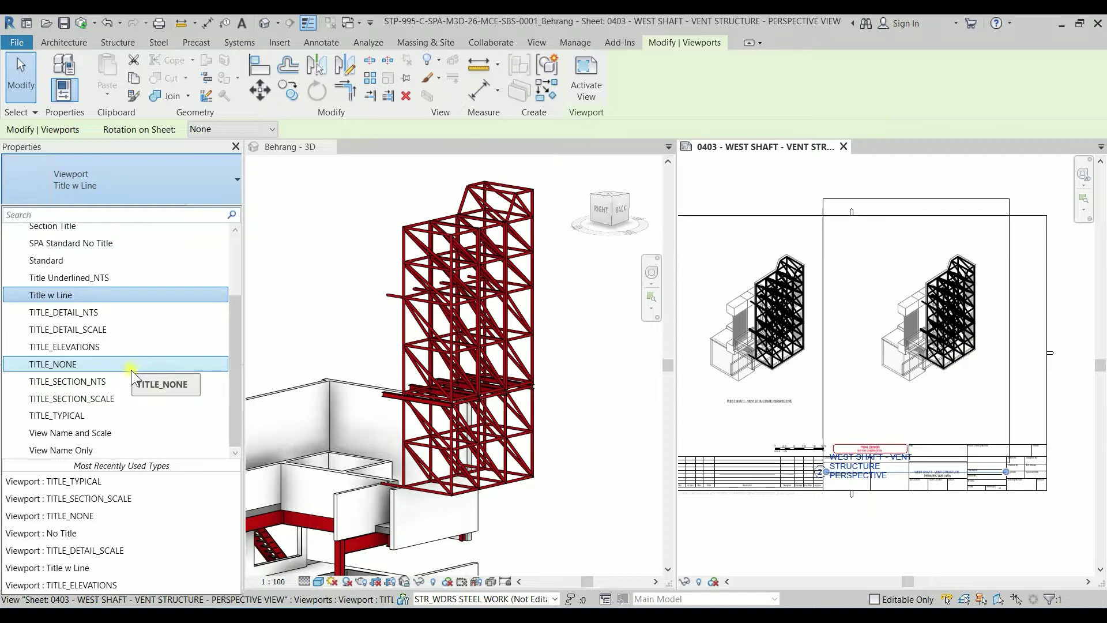
click(129, 415)
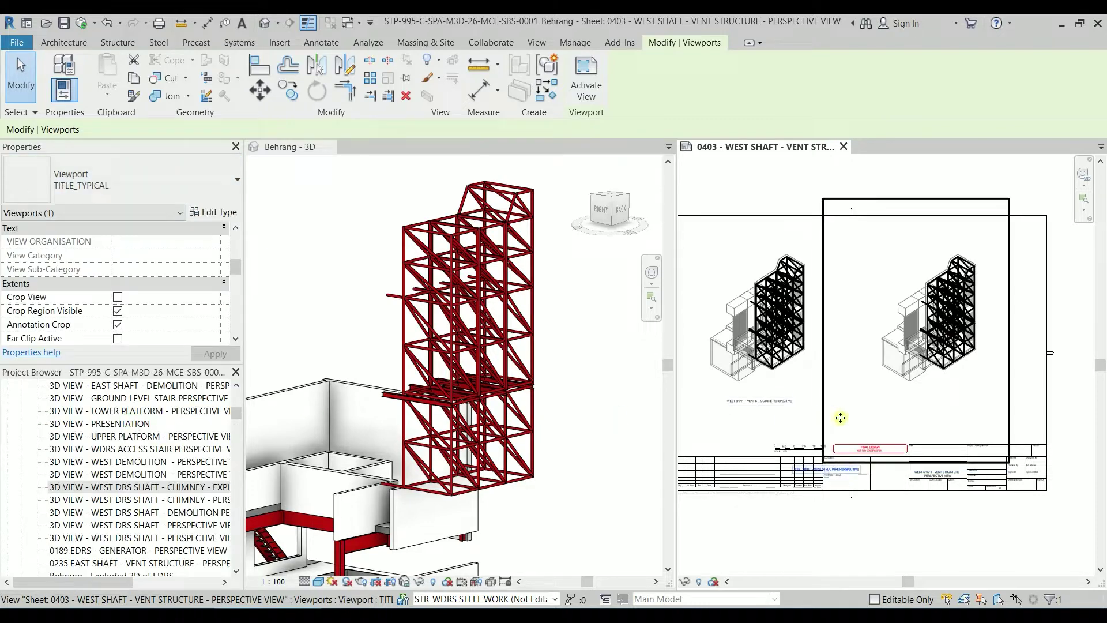
Step: Reposition the new exploded viewport slightly lower on sheet 0403
click(923, 469)
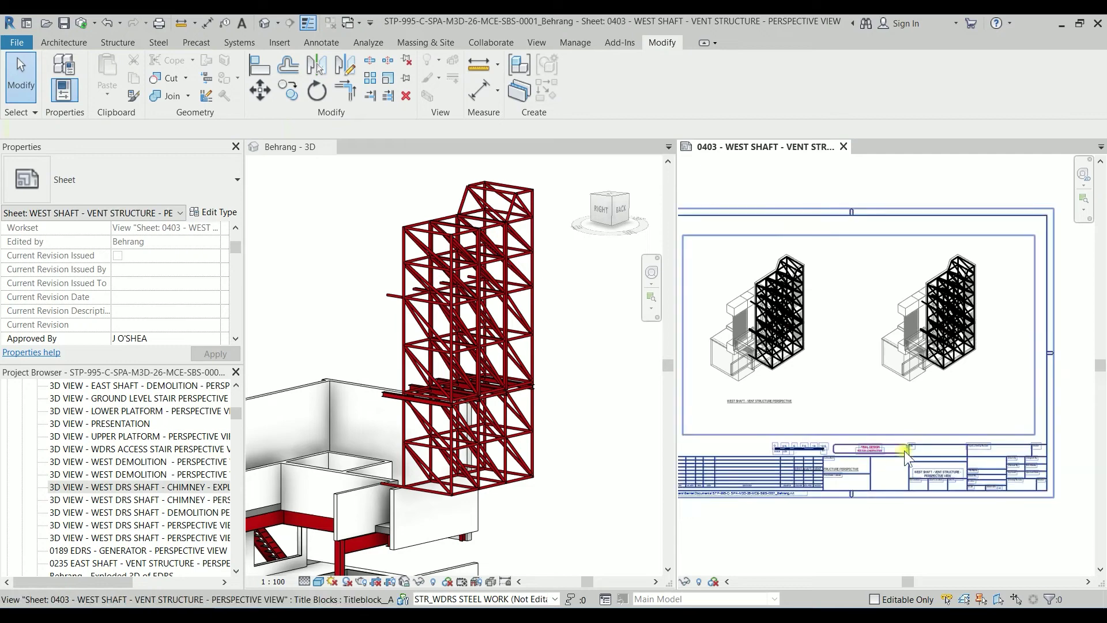
click(920, 312)
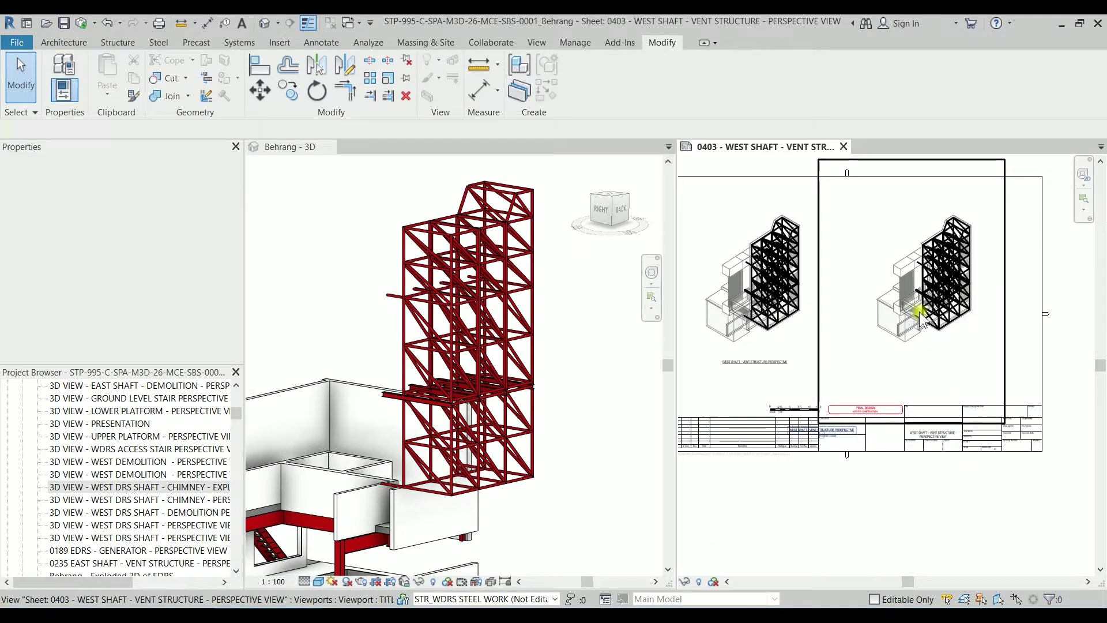
drag(922, 312, 935, 360)
click(839, 469)
click(839, 421)
scroll(935, 360, up, 5)
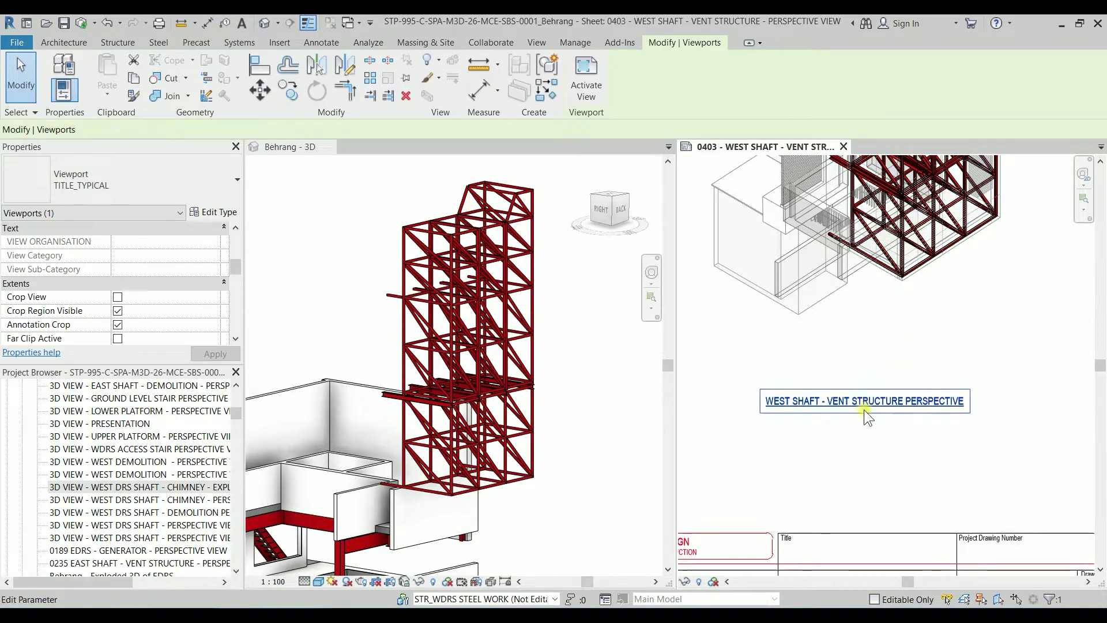
Step: Append '- 3D EXPLODED' to the viewport title and zoom out to check it
double_click(865, 407)
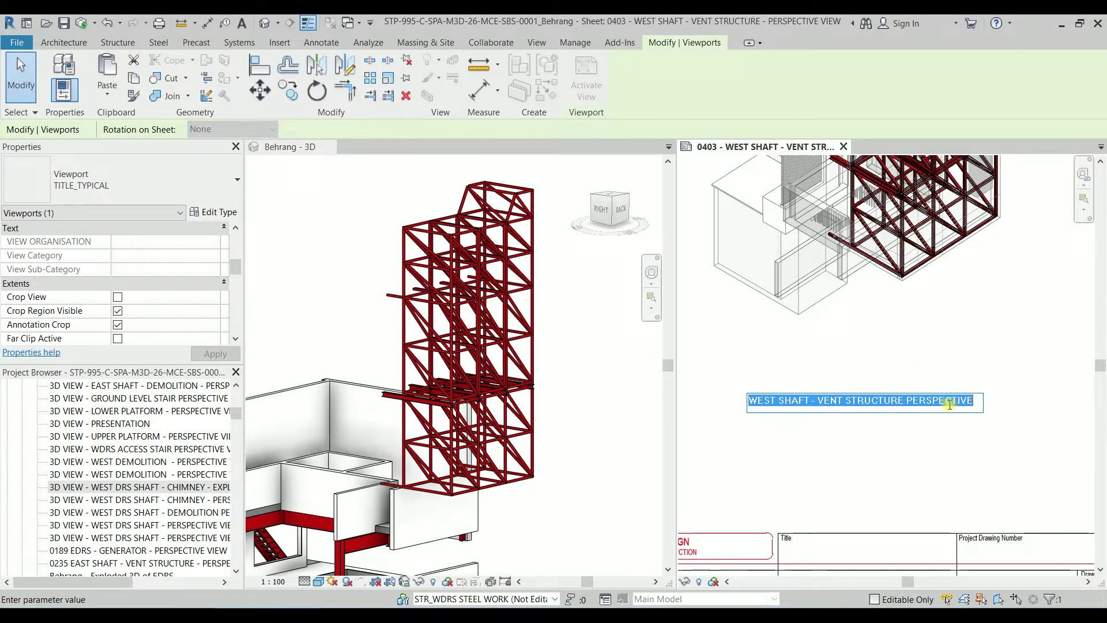
click(976, 403)
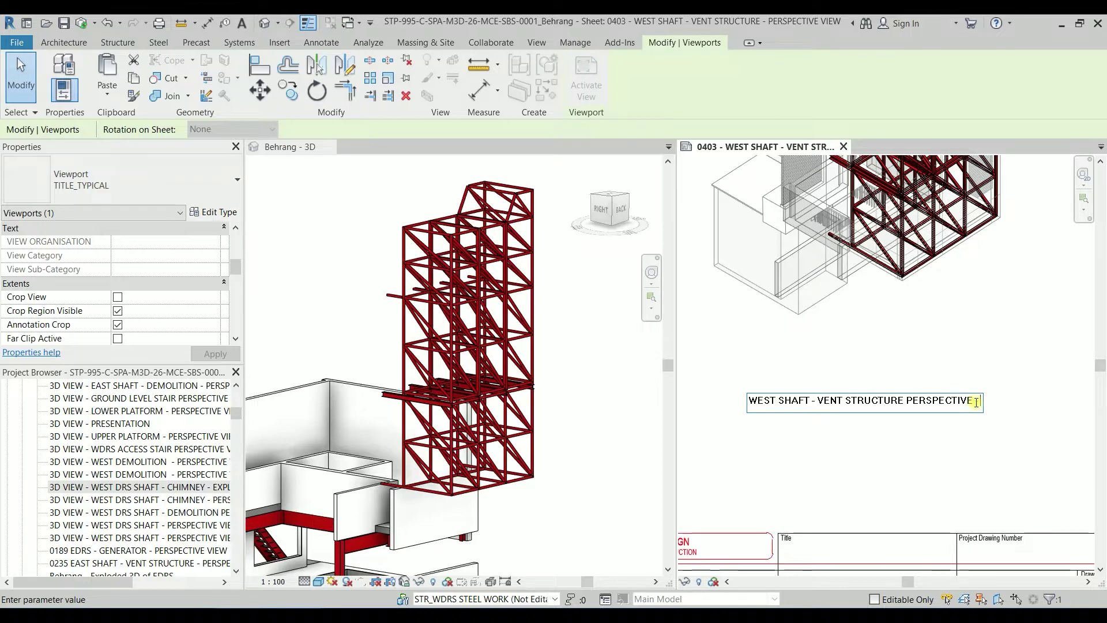
text(- 3D)
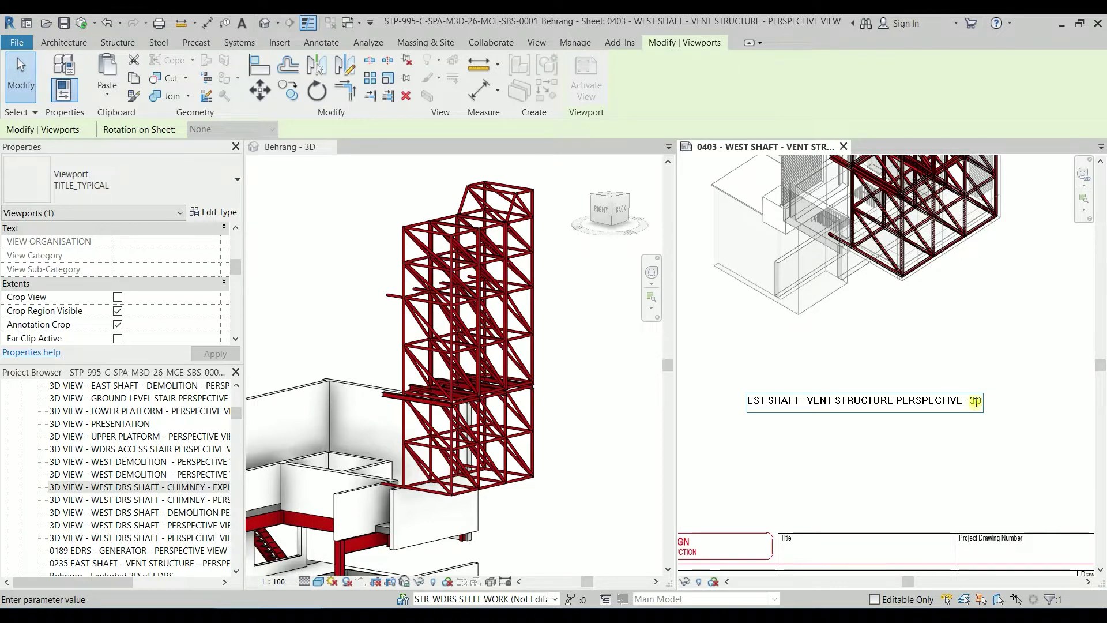
text( EXPLODED)
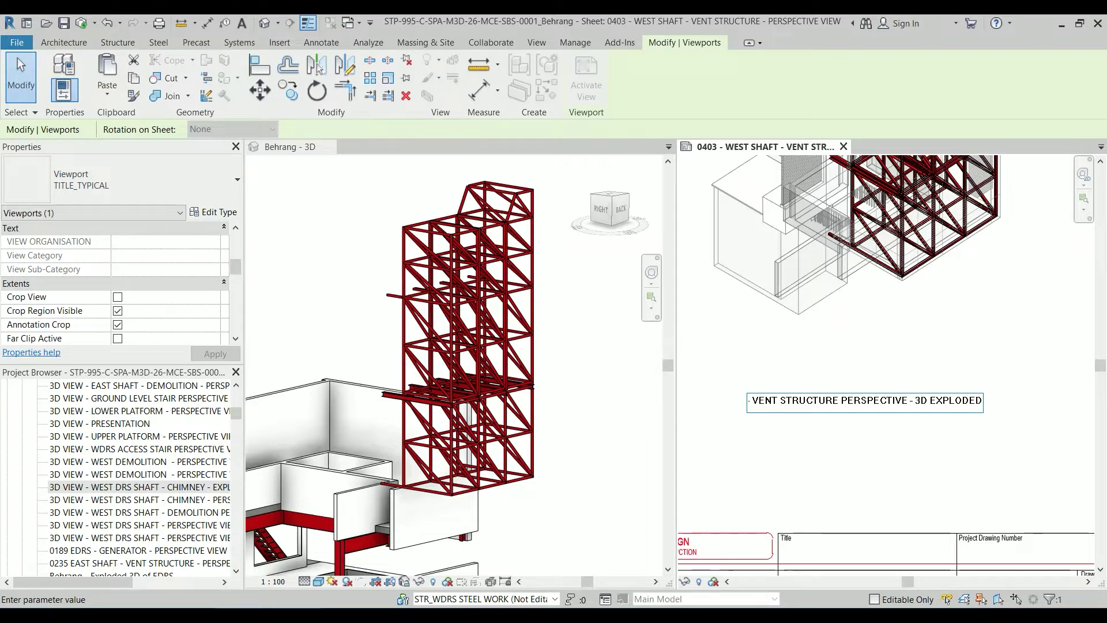
key(Return)
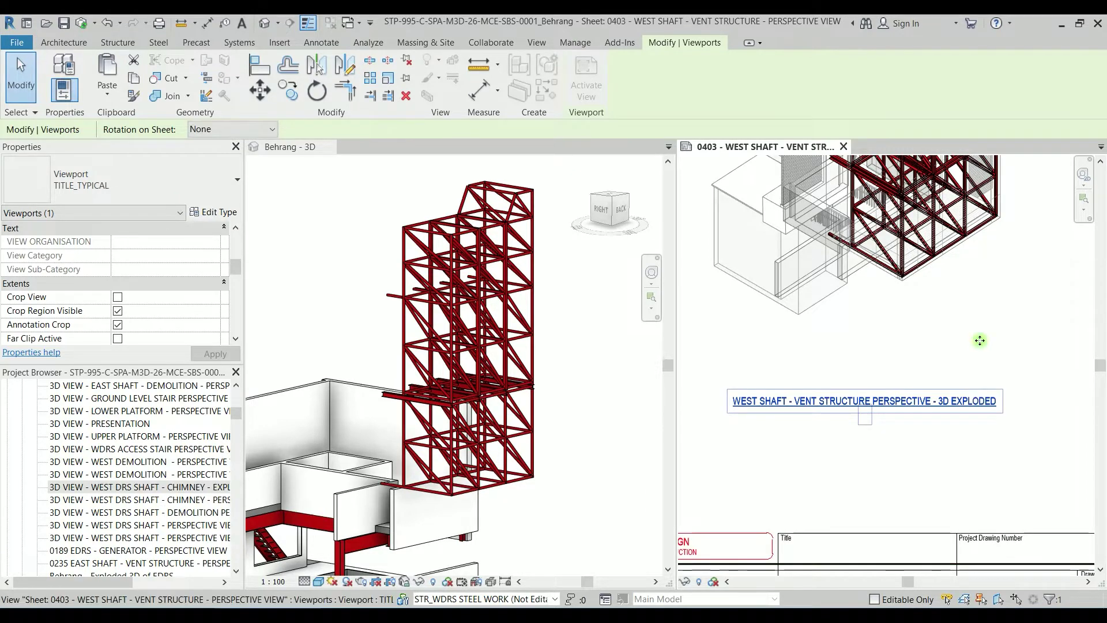
scroll(979, 340, down, 4)
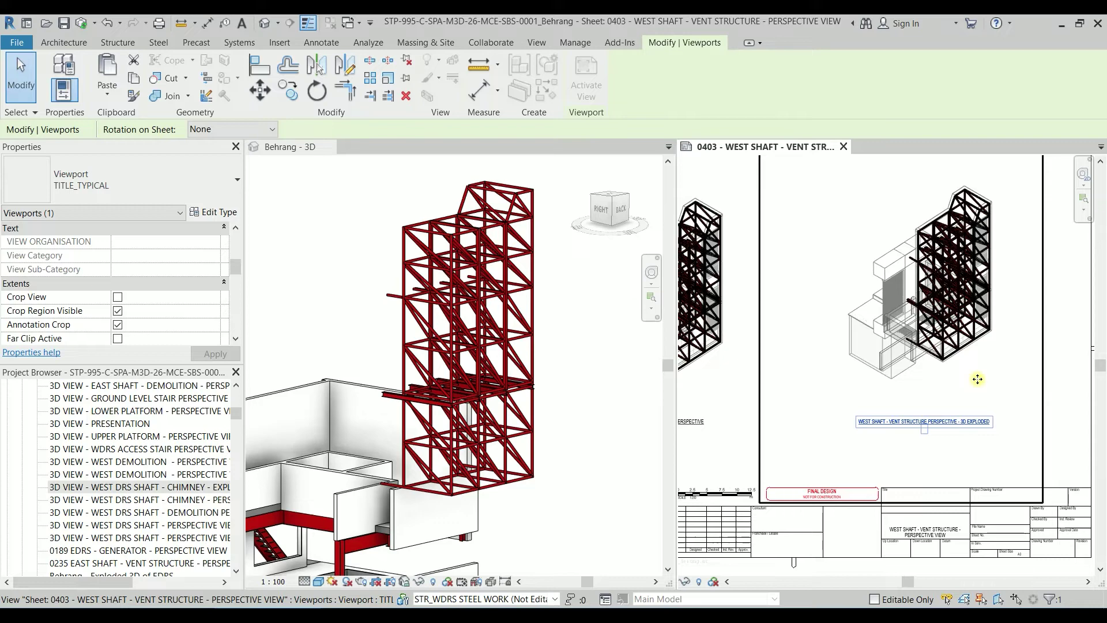
middle_drag(977, 379, 949, 407)
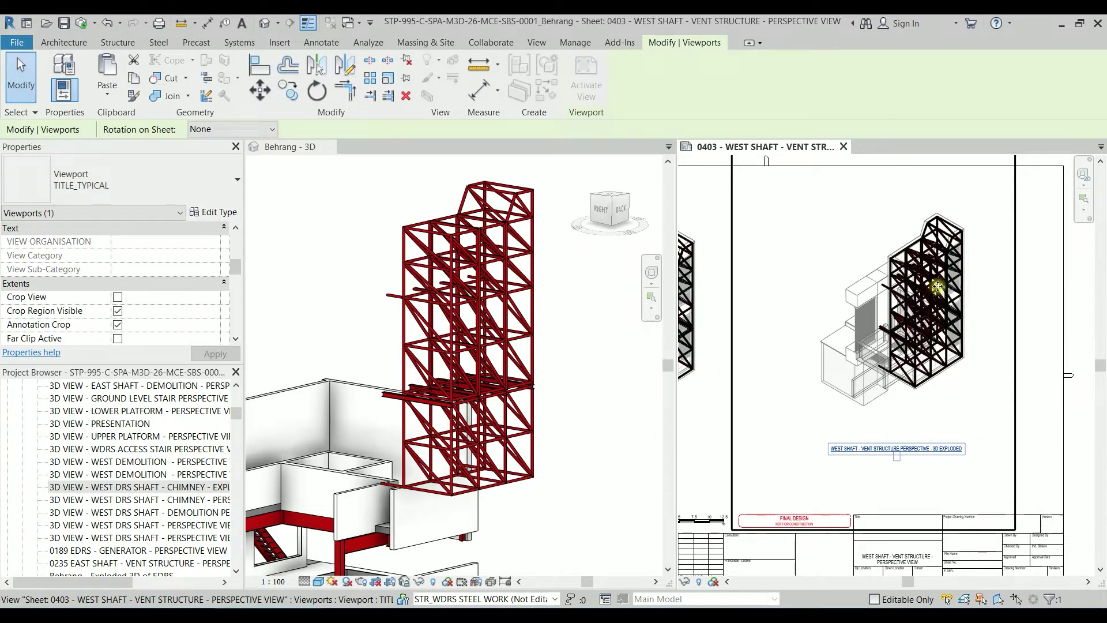
Step: Activate the new viewport, recentre the chimney, and check Visibility/Graphics without changes
double_click(924, 334)
middle_drag(991, 339, 966, 339)
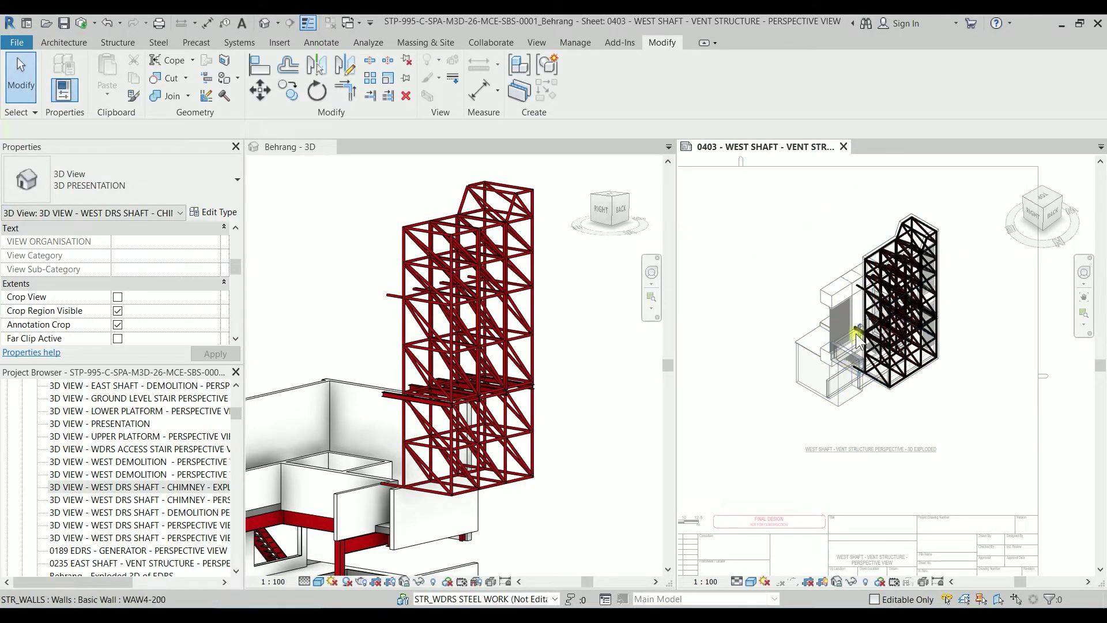
scroll(819, 323, up, 4)
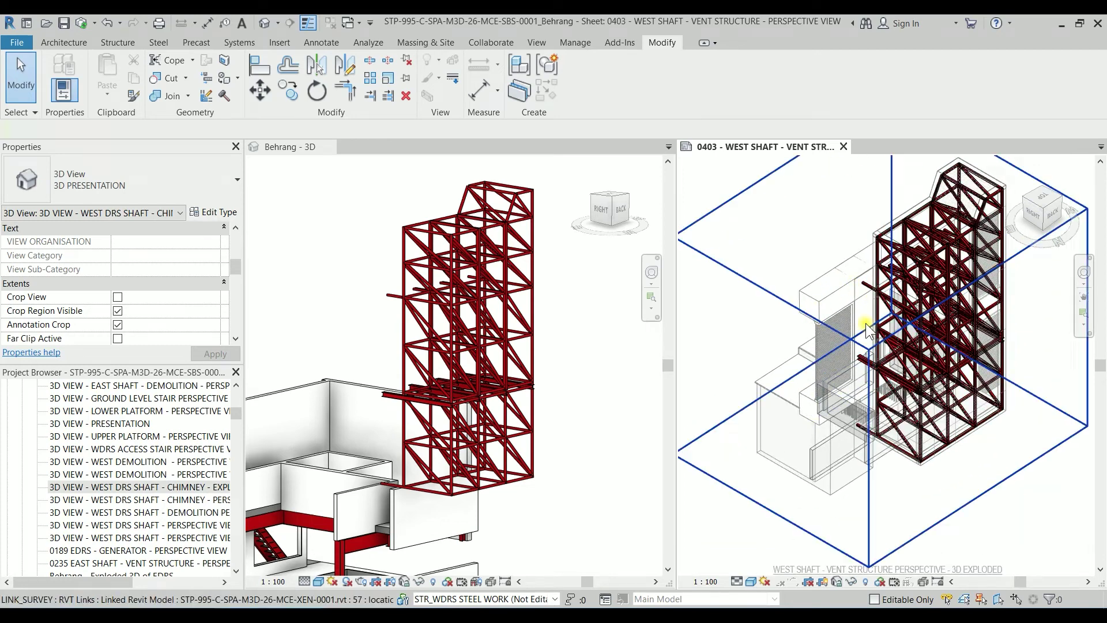
scroll(868, 330, down, 5)
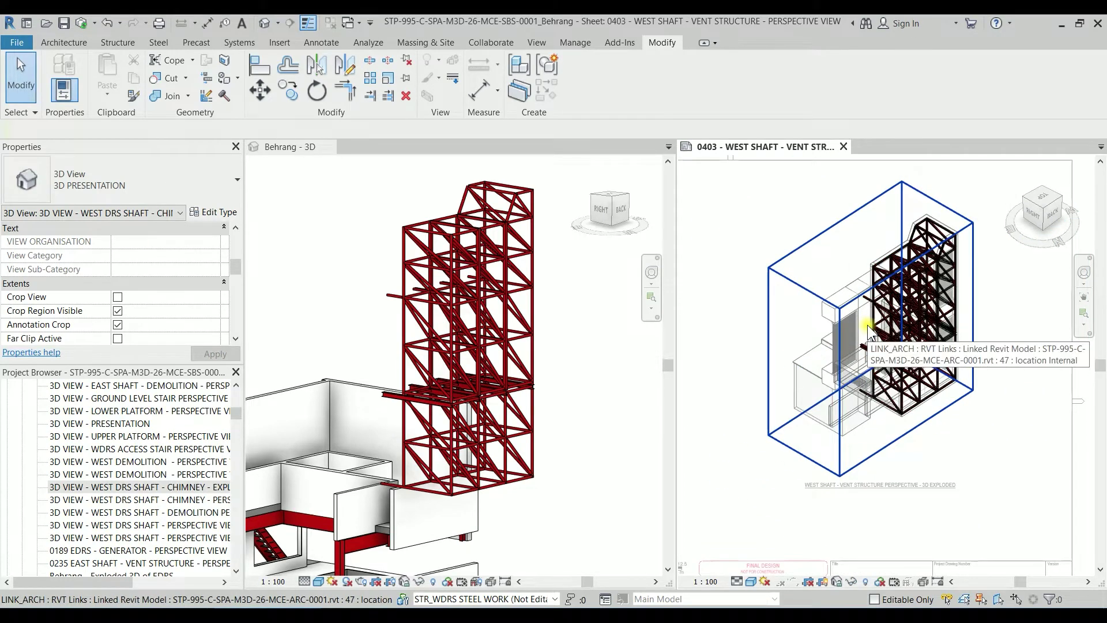
key(v)
key(v)
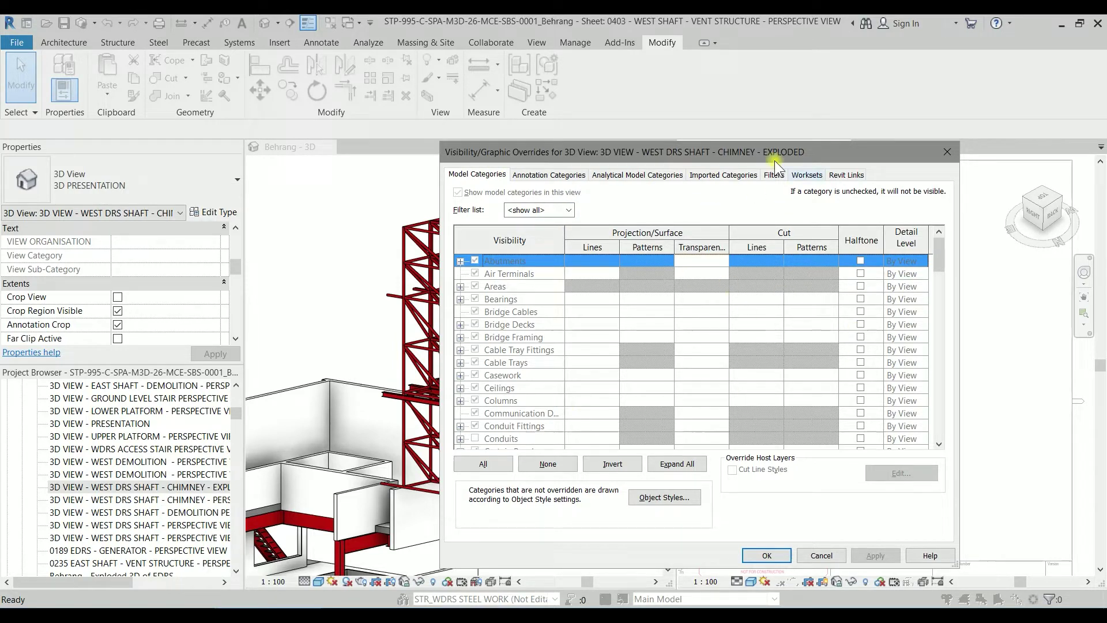
click(949, 153)
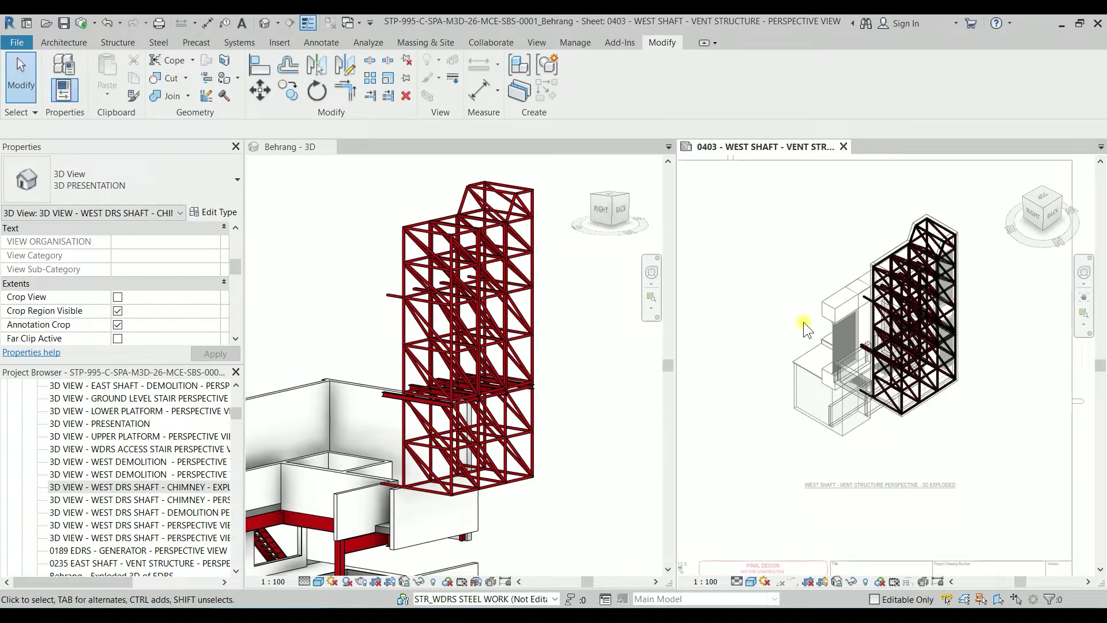
Step: Set the exploded view's View Template to <None>
scroll(182, 320, down, 3)
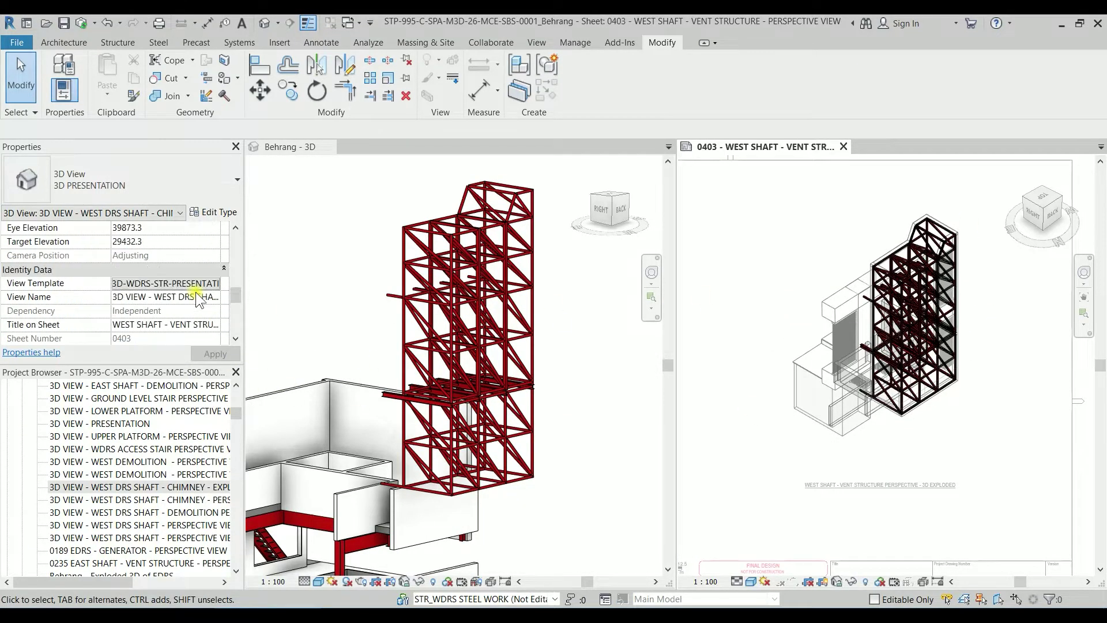
click(168, 286)
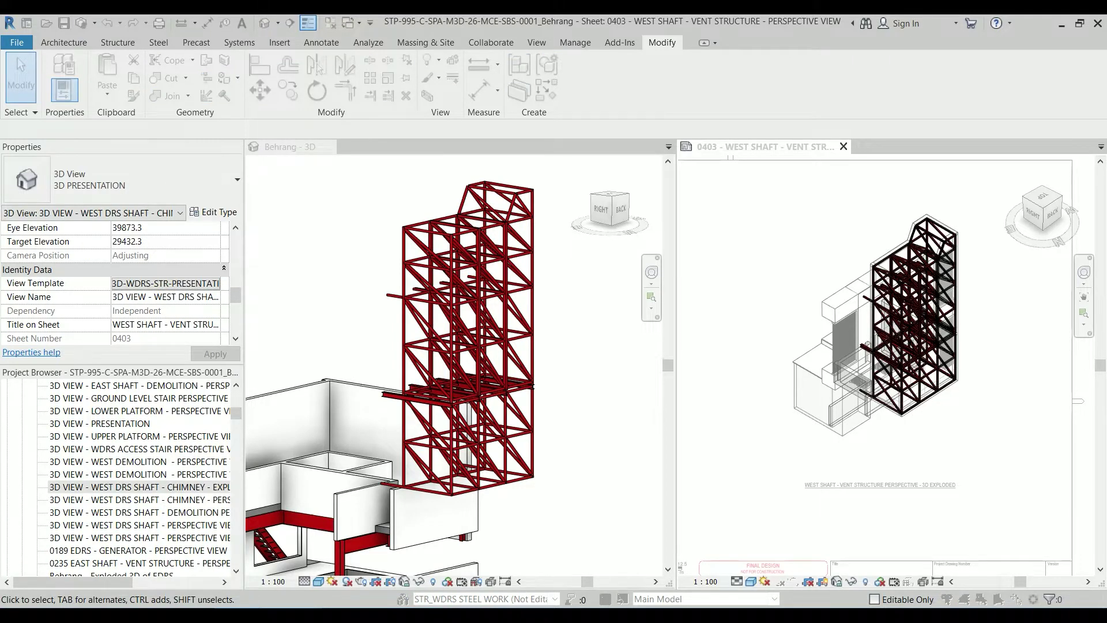
click(403, 251)
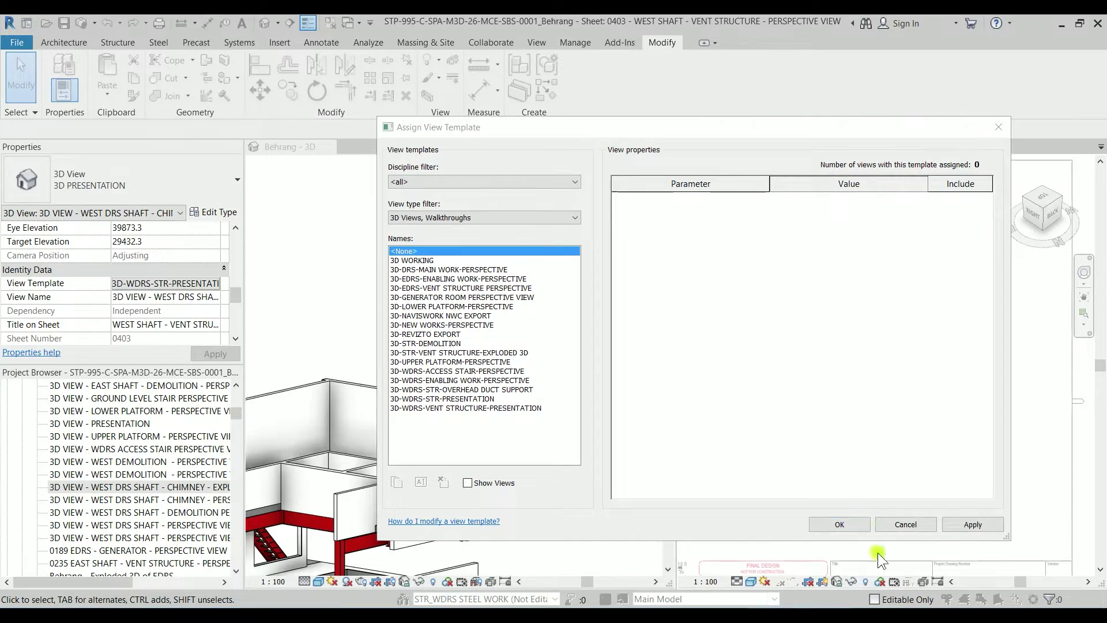
click(847, 525)
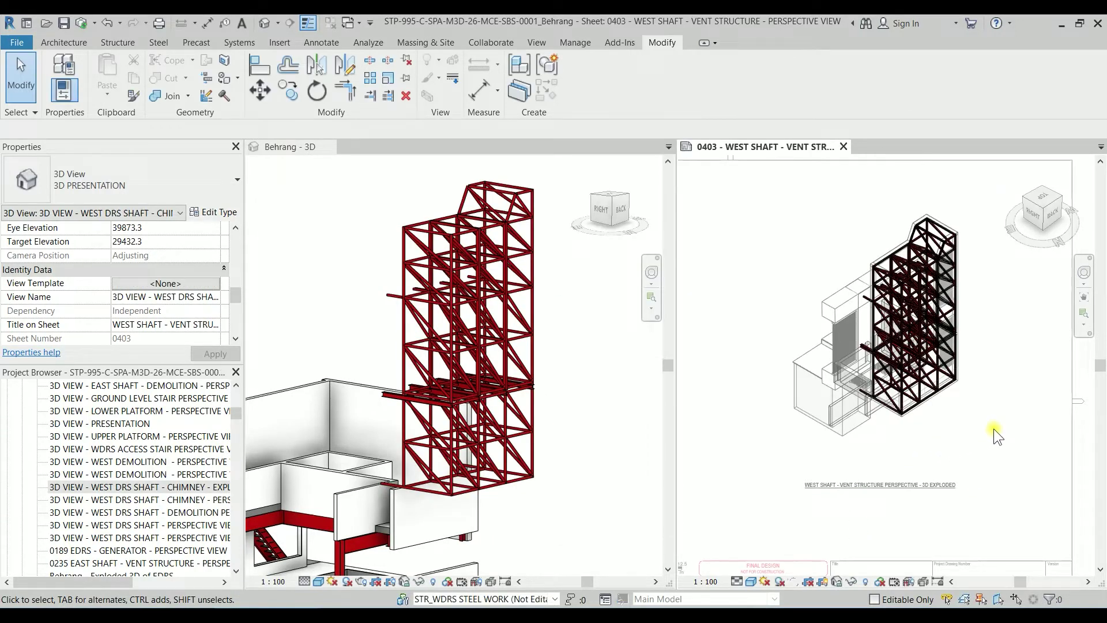
middle_drag(991, 428, 946, 441)
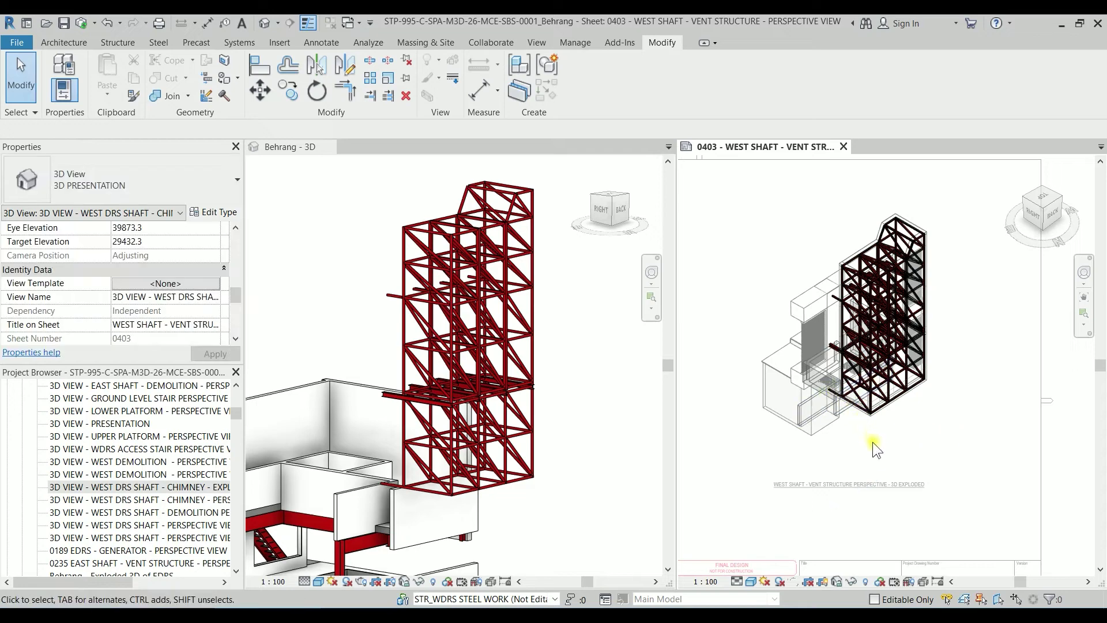
Step: Hide the nine STP-995 Revit links, from XEN-0002 up to ARC, in Visibility/Graphics
key(v)
key(v)
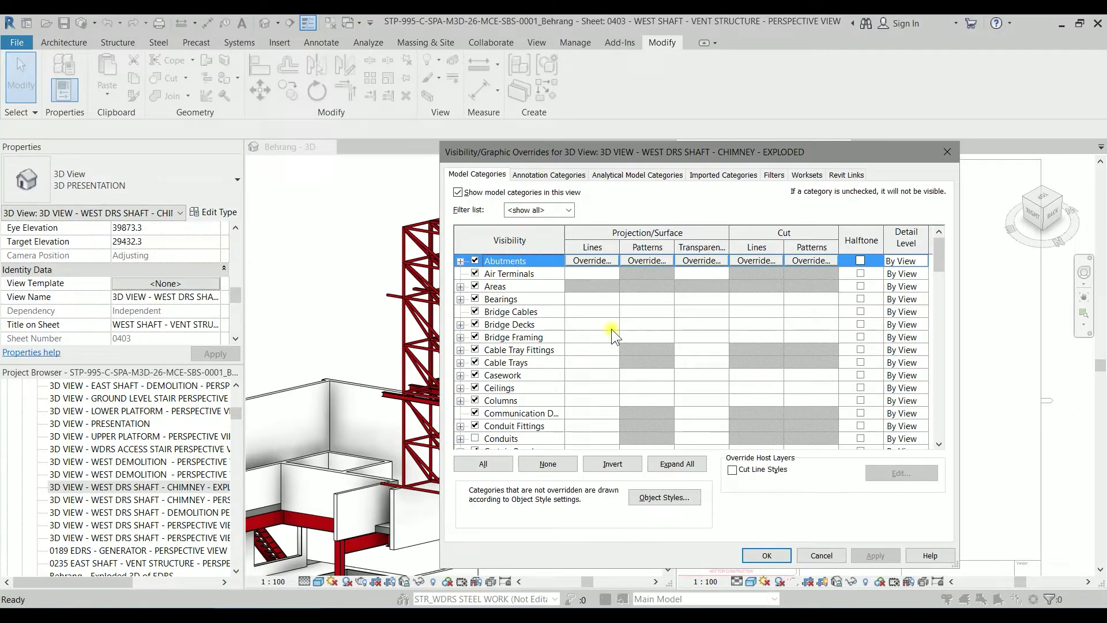
click(846, 175)
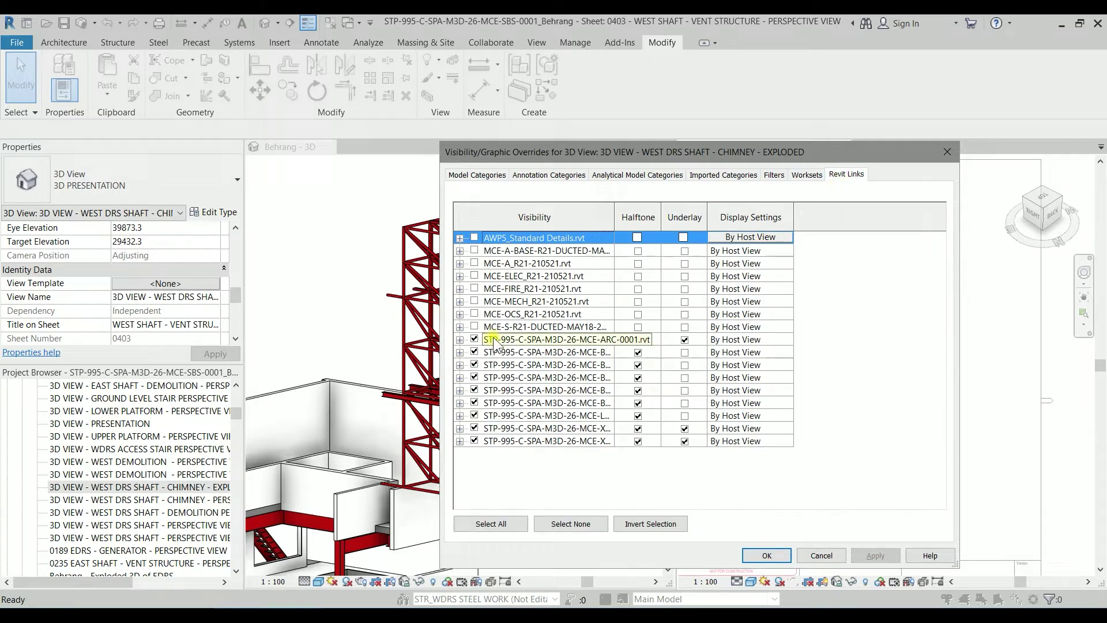
drag(614, 217, 716, 207)
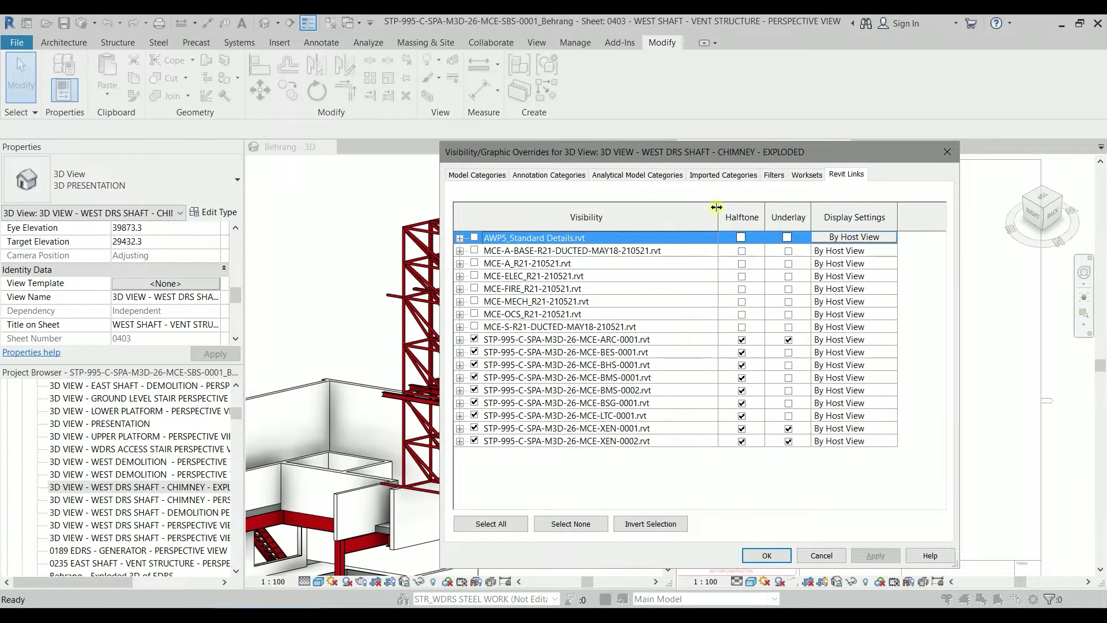
mouse_move(790, 150)
mouse_down()
mouse_move(566, 238)
mouse_move(806, 161)
mouse_up()
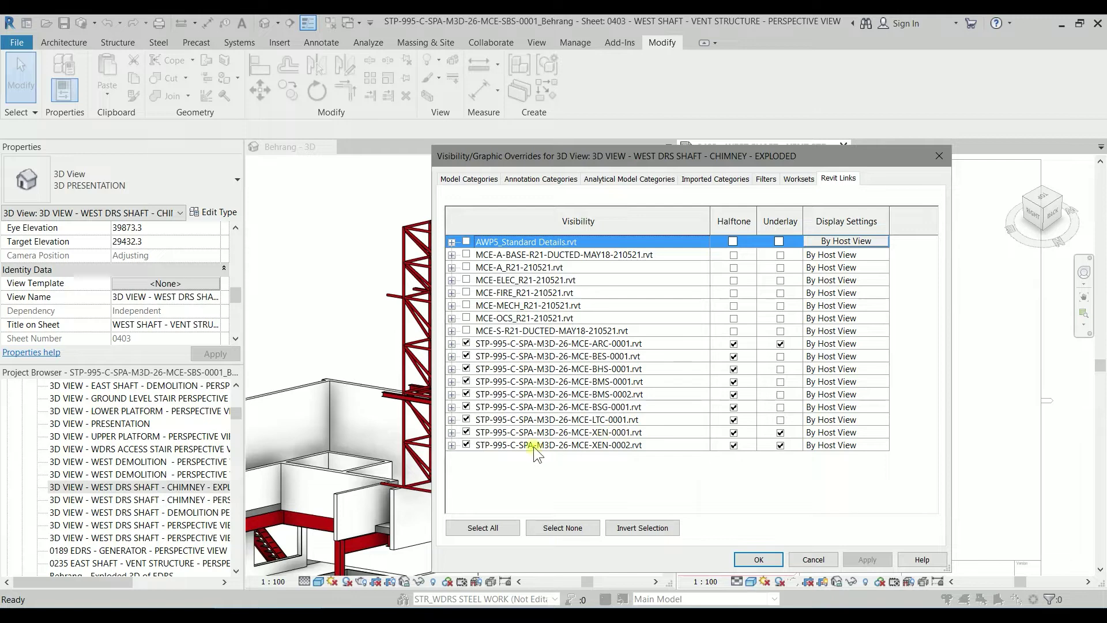
click(502, 445)
shift+click(481, 341)
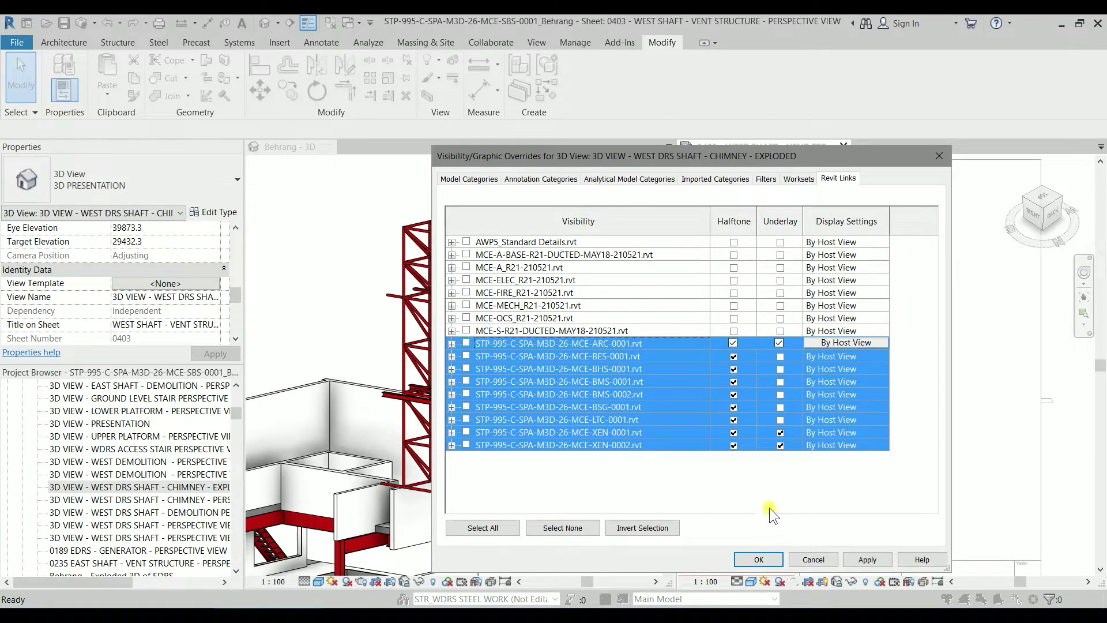
click(897, 575)
click(758, 560)
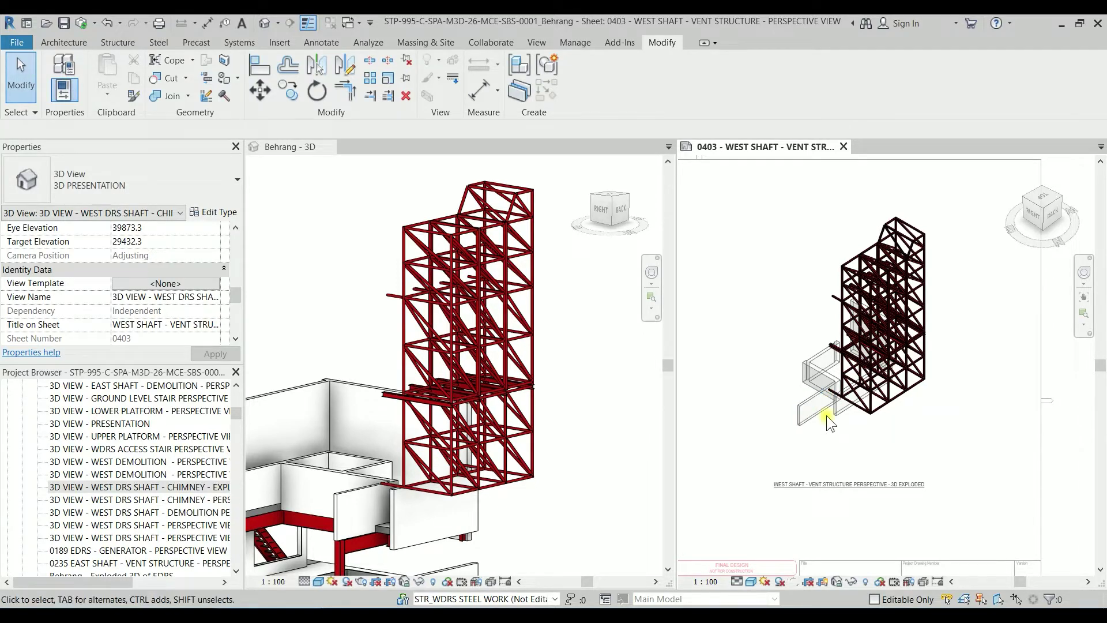
Step: Uncheck the Walls category in Visibility/Graphic Overrides (VG) for the exploded chimney view
middle_drag(931, 434, 911, 435)
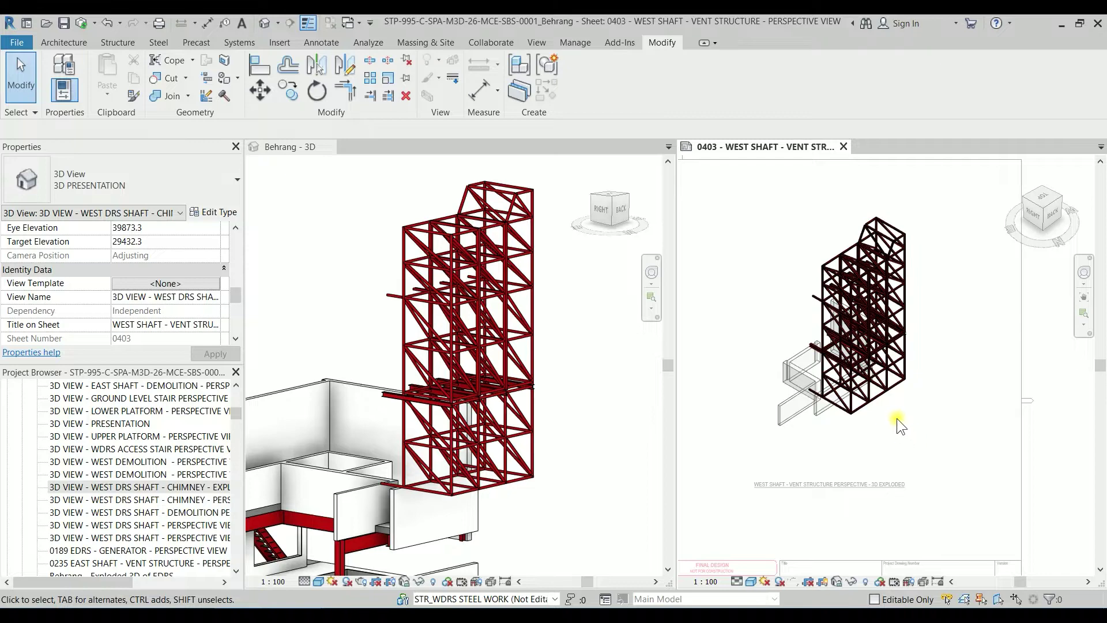
key(v)
key(g)
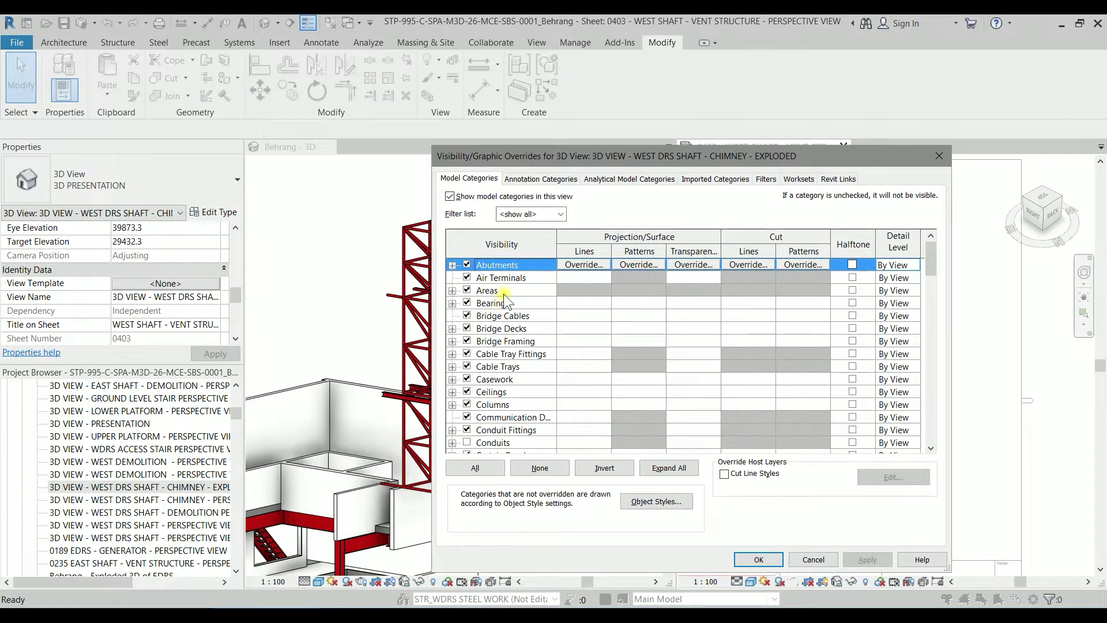
scroll(501, 288, down, 1)
scroll(493, 276, up, 1)
key(w)
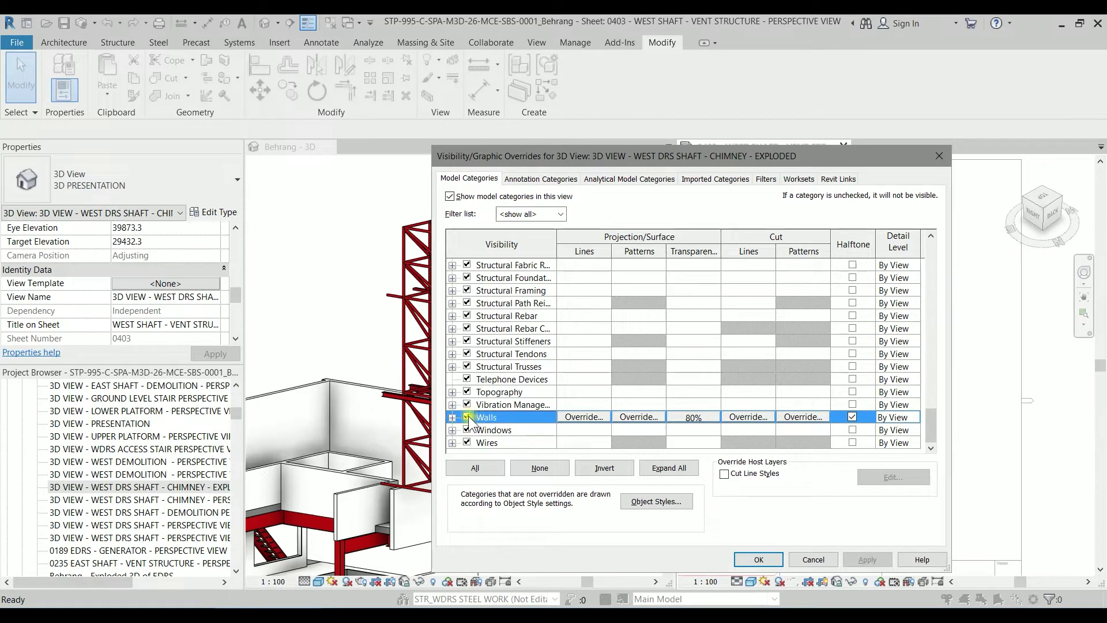
click(468, 417)
click(757, 559)
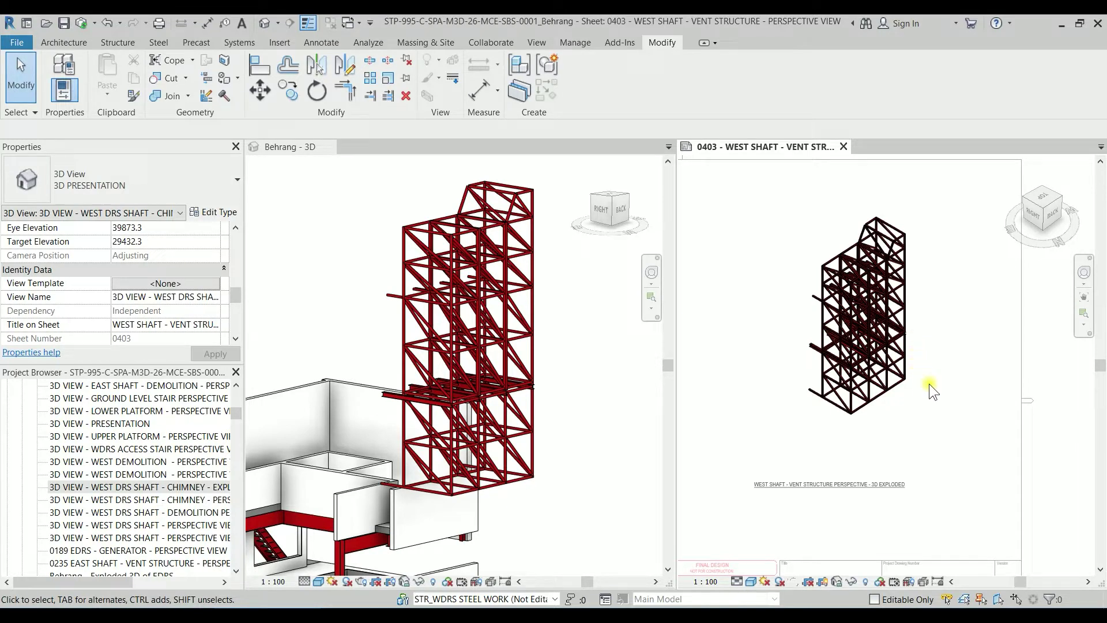
Step: Orbit the chimney to a flatter side-on angle (eye elevation 34807.6) and zoom in
shift+middle_drag(928, 382, 898, 336)
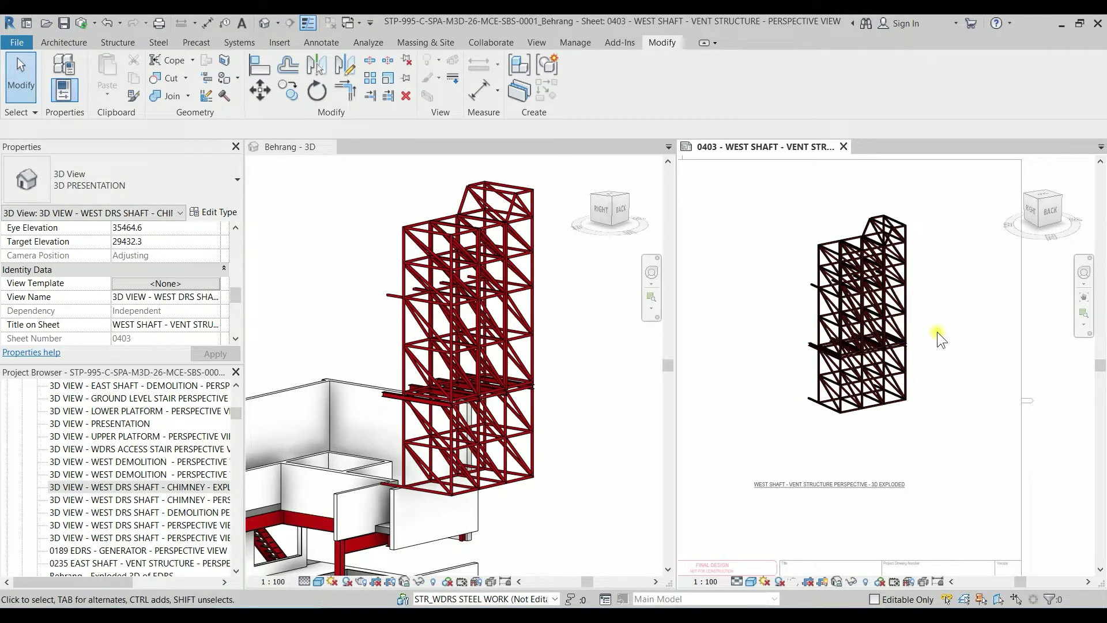
mouse_move(937, 331)
shift+middle_down()
mouse_move(953, 364)
mouse_move(942, 375)
mouse_move(934, 337)
mouse_move(950, 322)
mouse_move(955, 329)
mouse_move(932, 345)
shift+middle_up()
scroll(931, 344, up, 2)
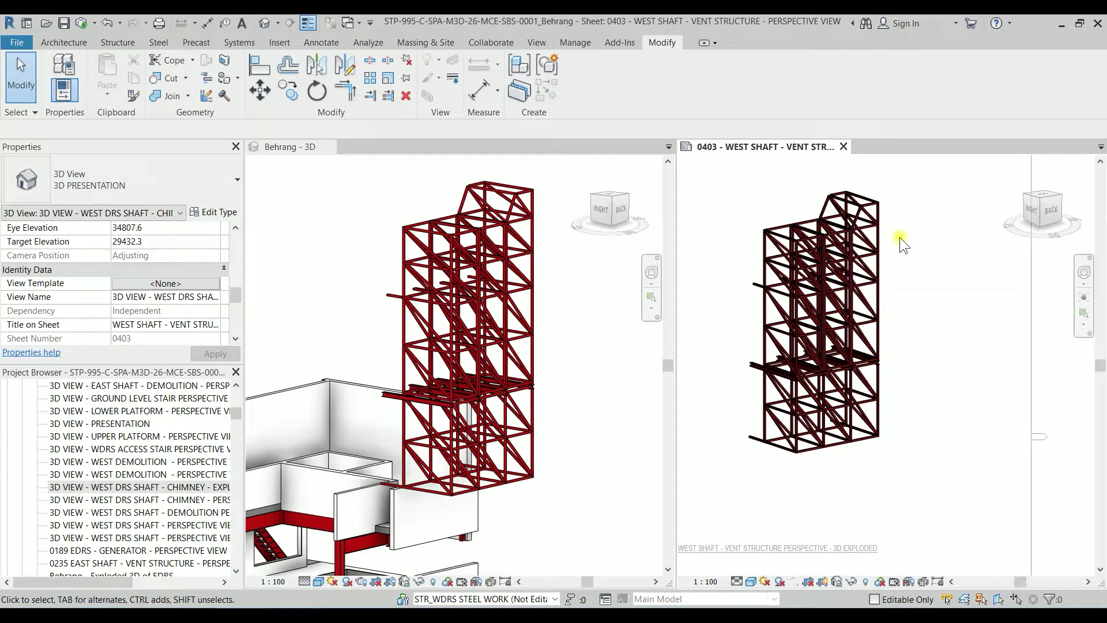
Step: In the Behrang 3D view, face the model from the back and window-select the chimney framing members
click(563, 326)
middle_drag(583, 353, 433, 327)
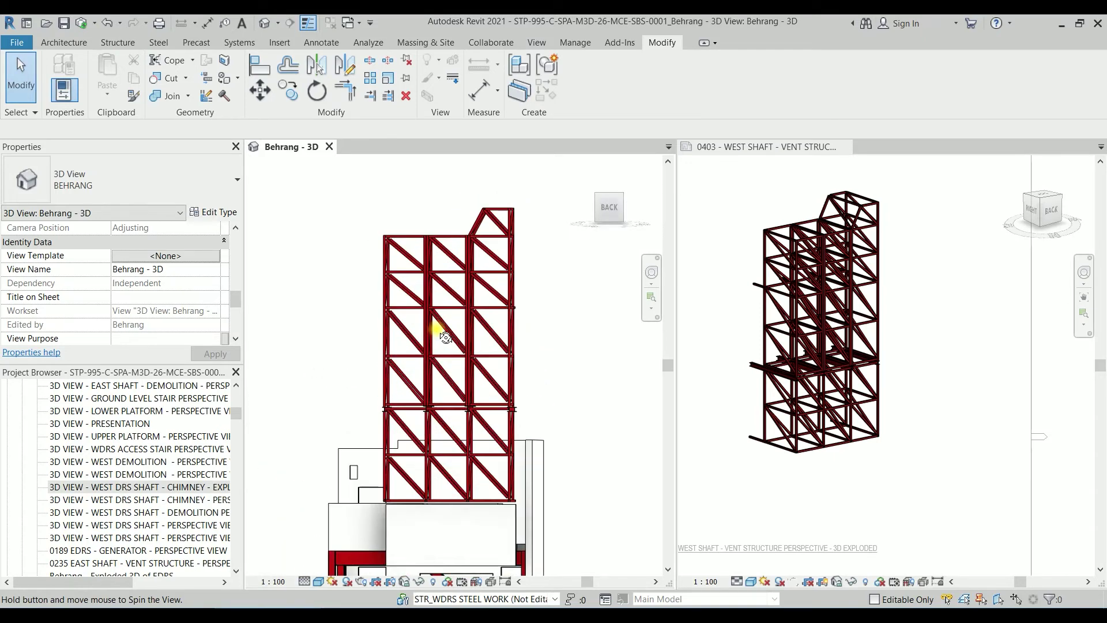
click(608, 211)
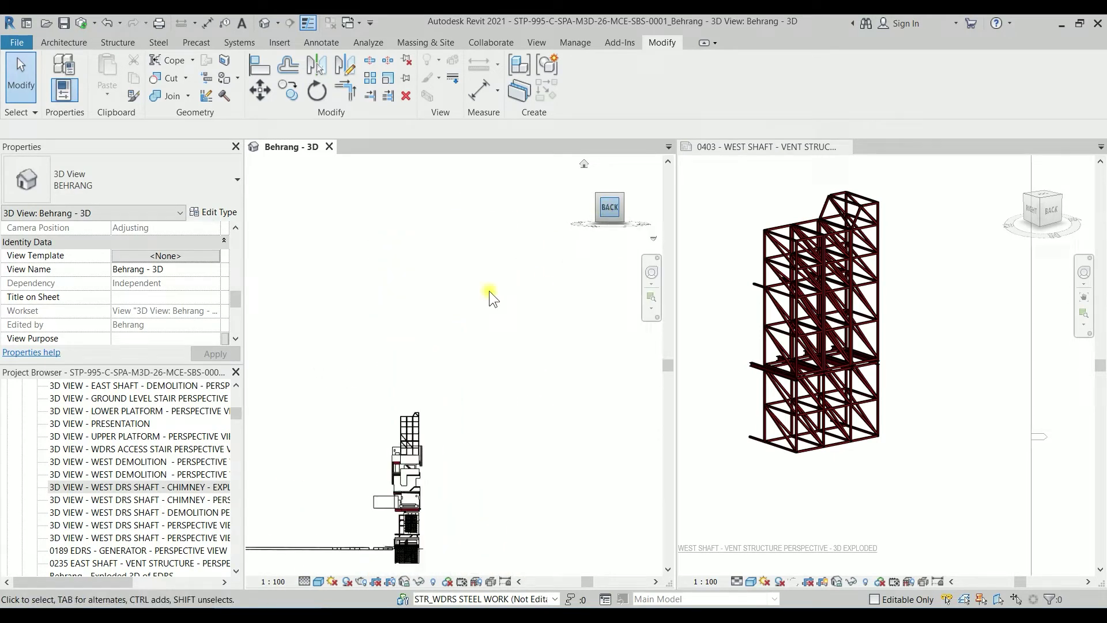
scroll(634, 362, up, 3)
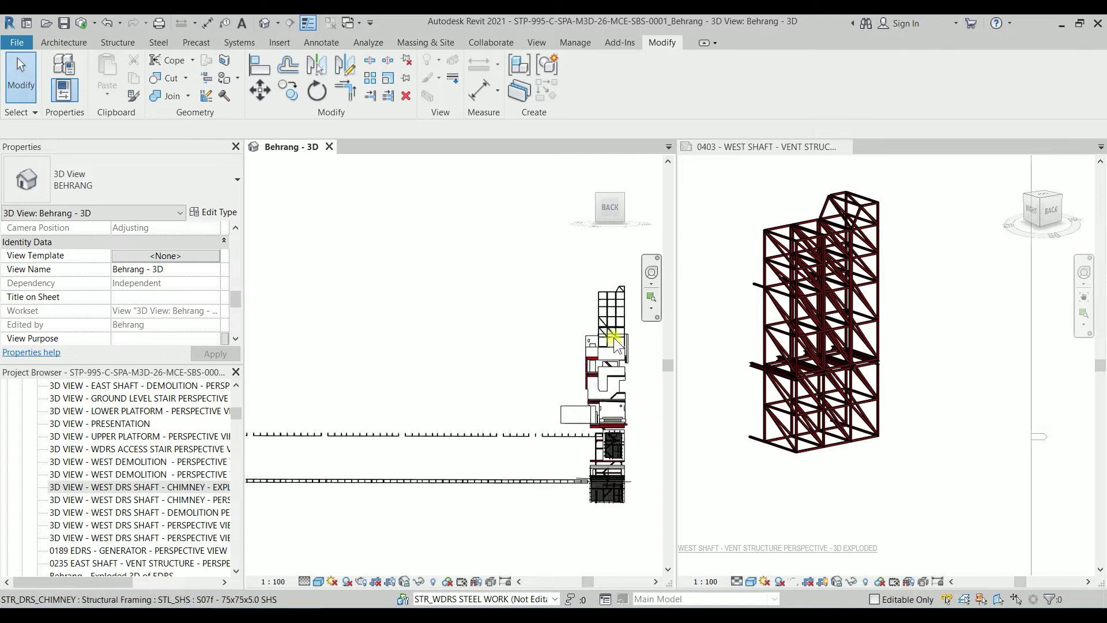
middle_drag(464, 332, 463, 296)
click(466, 323)
scroll(462, 296, up, 5)
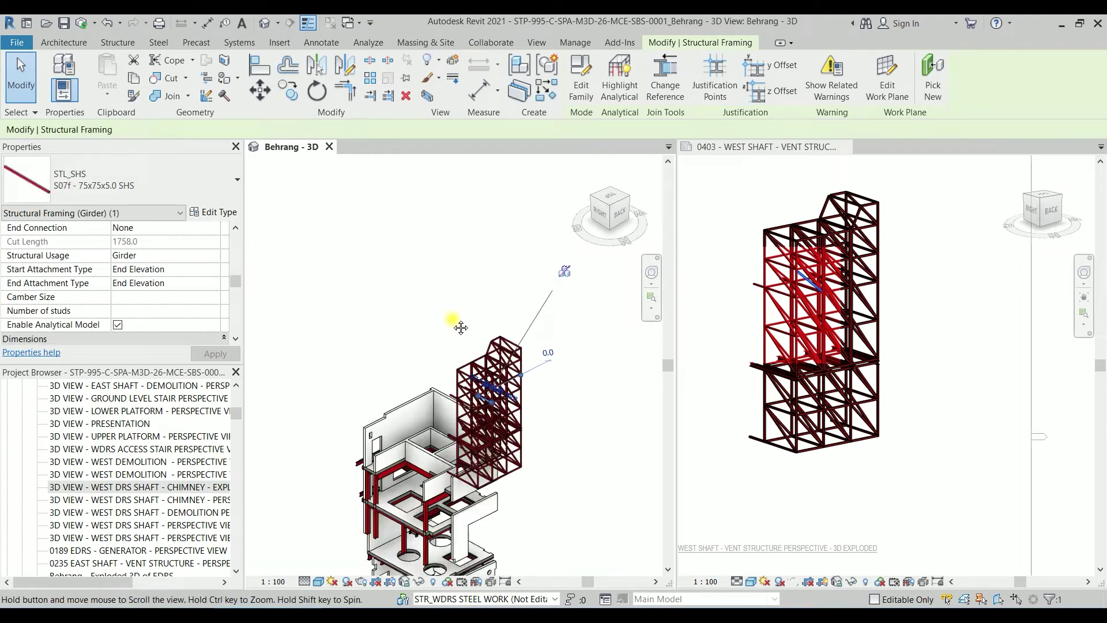
drag(412, 215, 535, 386)
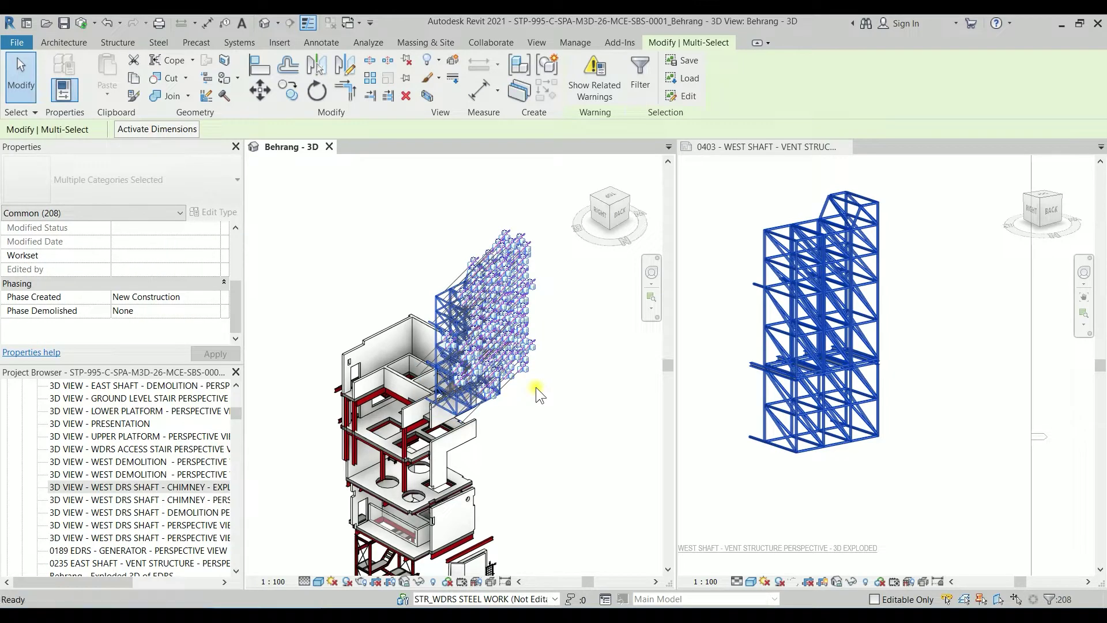
Step: Wrap a section box around the selected chimney members with BX, then clear the selection
key(b)
key(x)
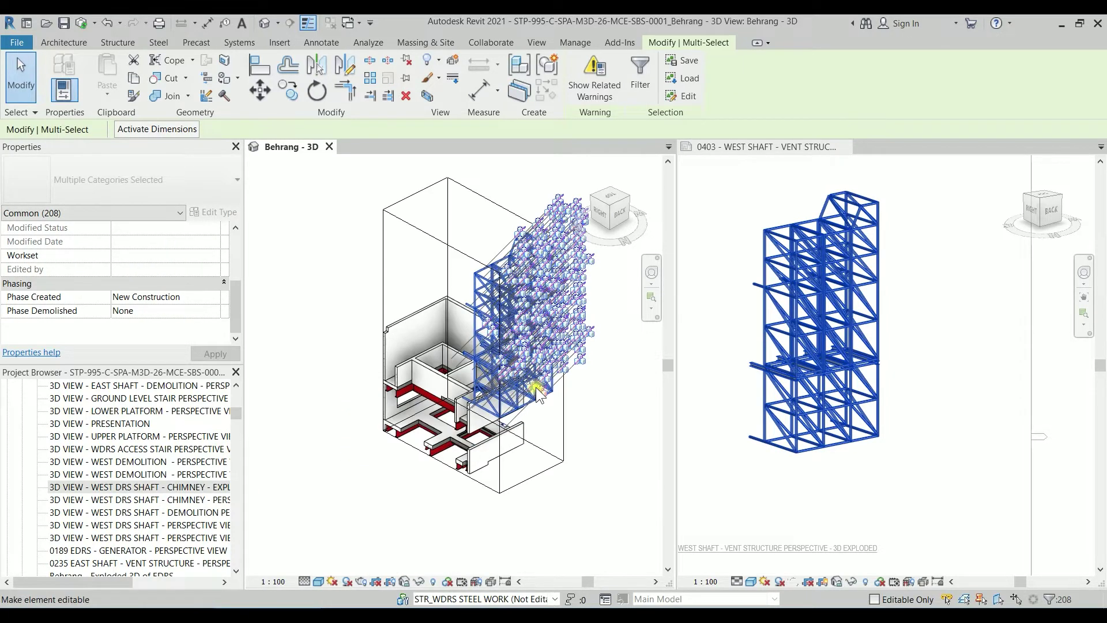
click(601, 438)
shift+middle_drag(531, 449, 519, 464)
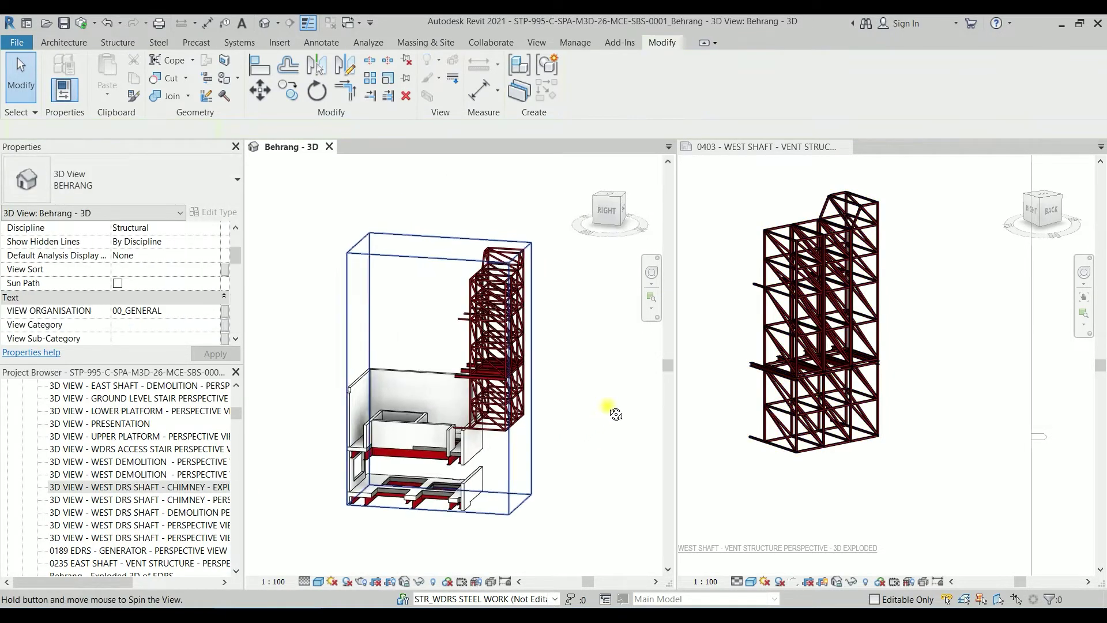
Step: Pull in a face of the section box so only the steel chimney framing remains visible
click(511, 468)
drag(366, 385, 491, 439)
shift+middle_drag(589, 425, 433, 408)
click(610, 214)
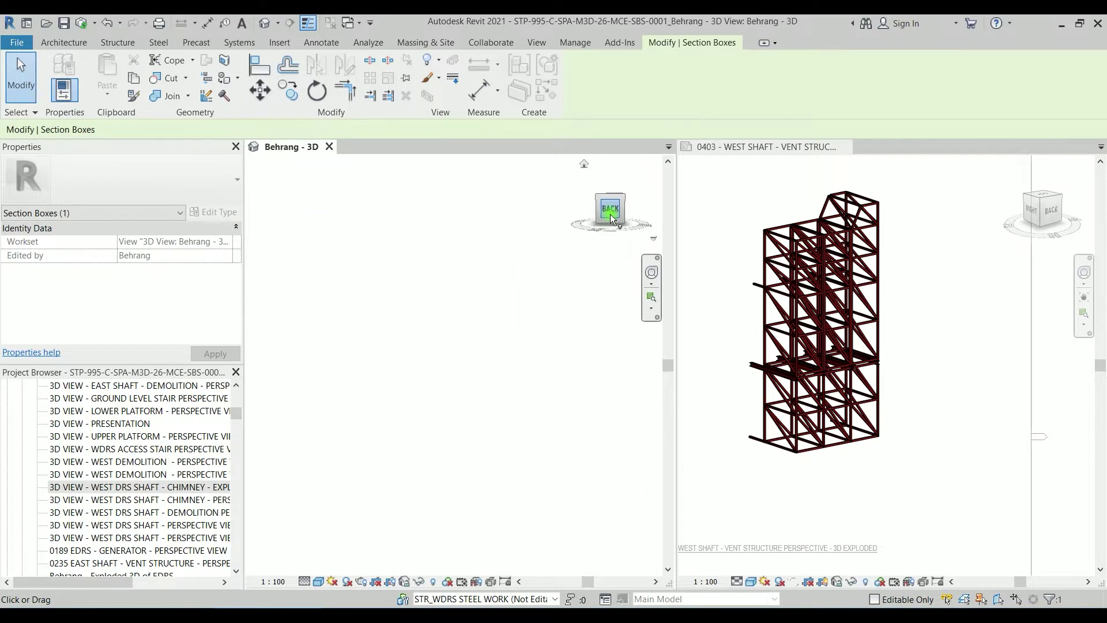
click(577, 291)
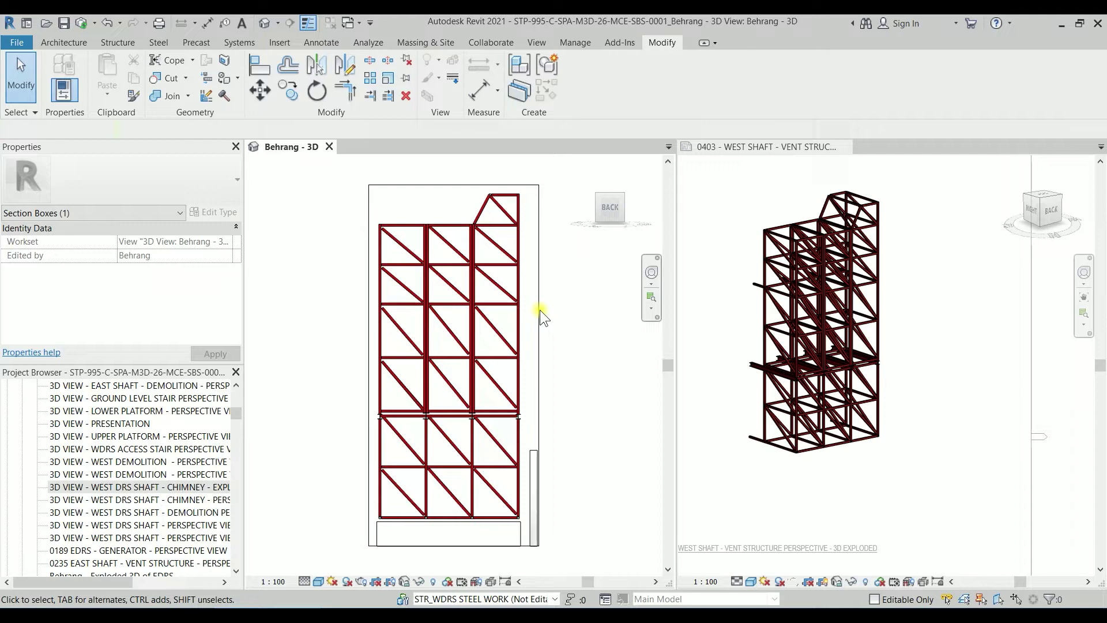
click(531, 458)
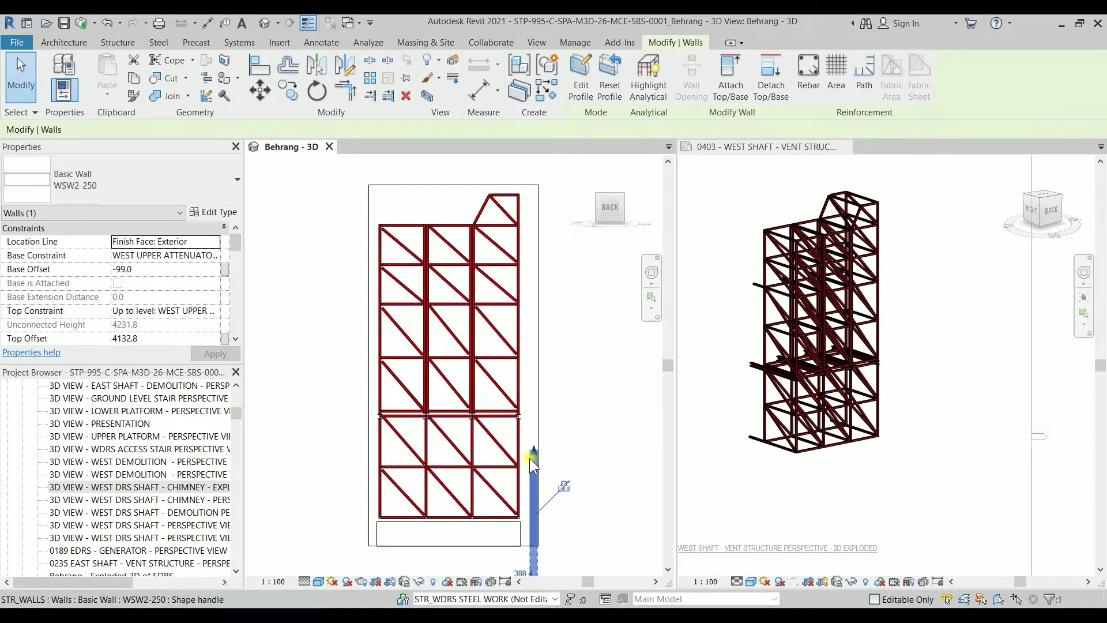
click(550, 504)
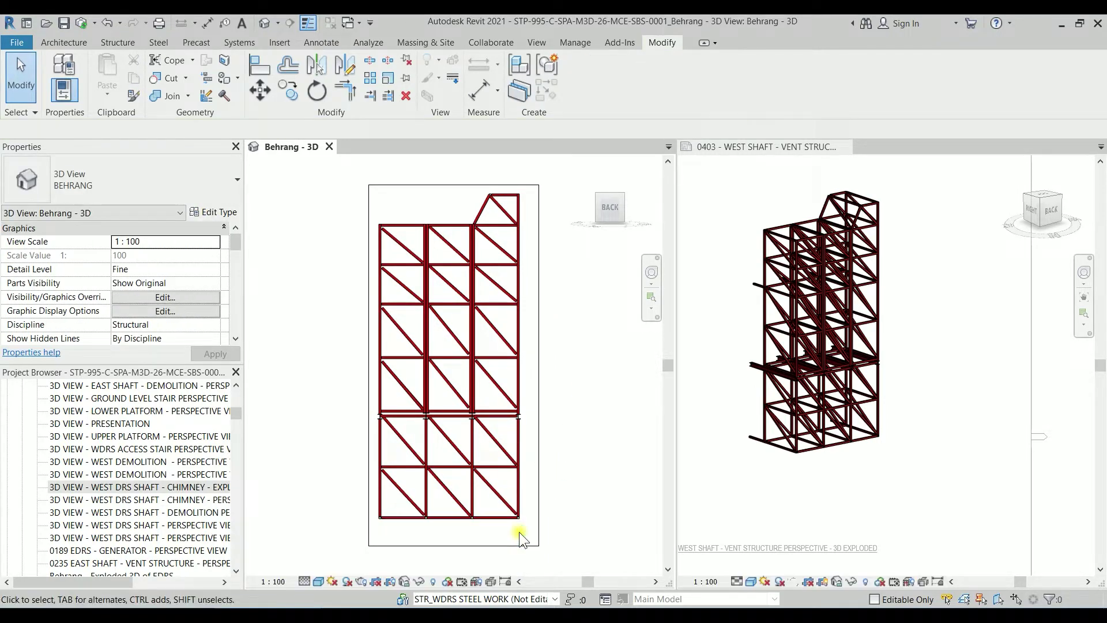
Step: Window-select 40 members of the chimney's right-hand column
drag(469, 168, 512, 247)
drag(489, 206, 525, 417)
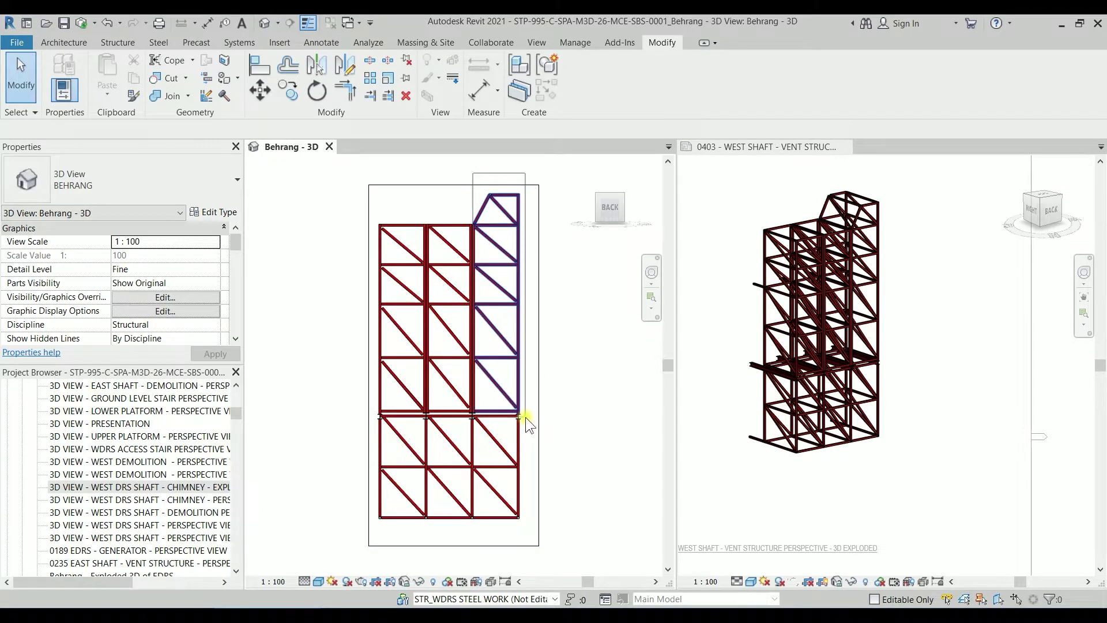
scroll(525, 417, up, 4)
scroll(524, 417, up, 3)
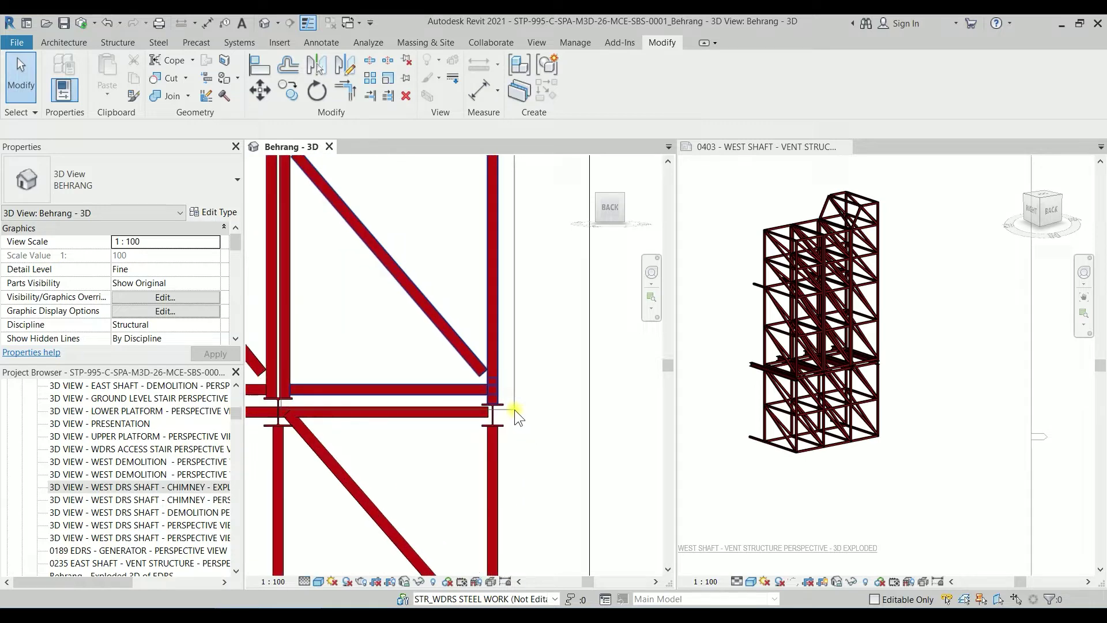
drag(514, 410, 514, 409)
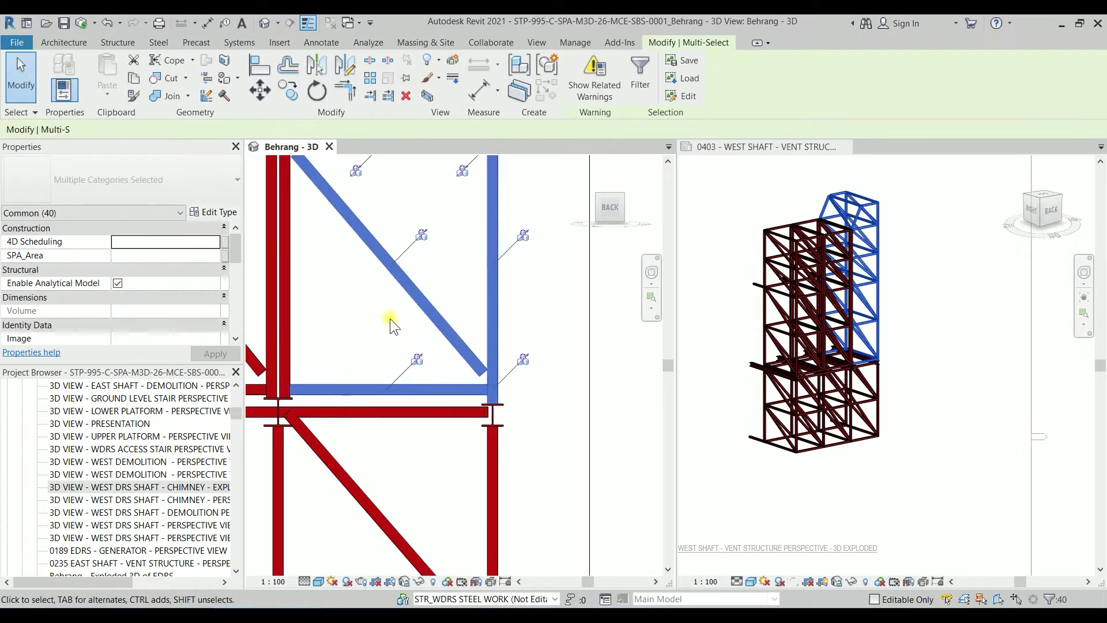
scroll(390, 318, down, 3)
middle_drag(383, 248, 369, 325)
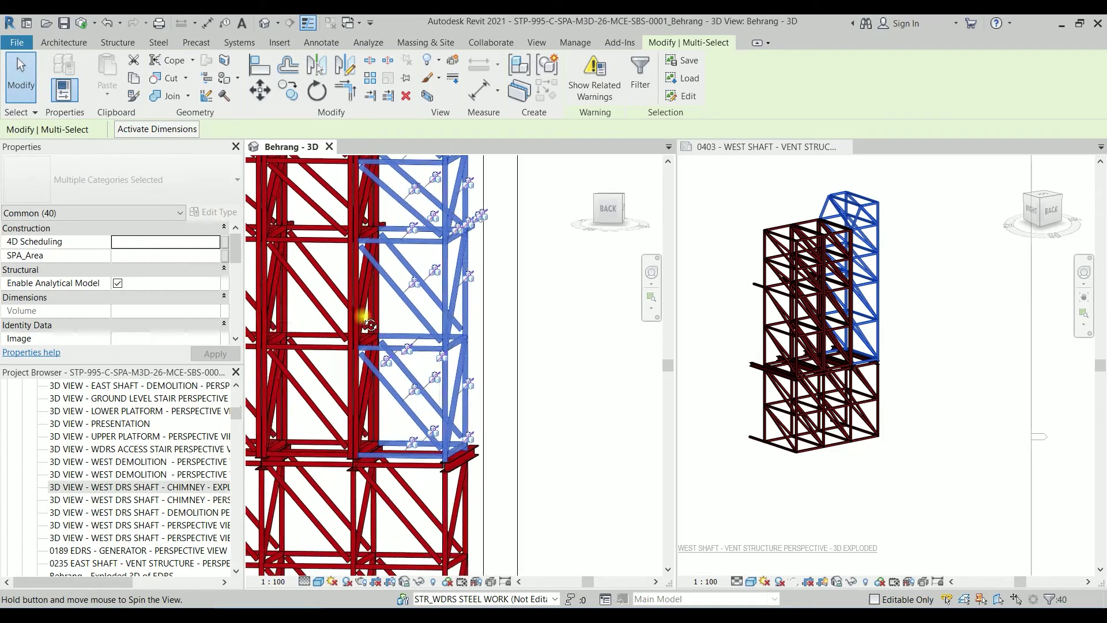
Step: Reselect the right-hand tower including its top from the back view, capturing 52 members
click(608, 208)
scroll(469, 191, down, 2)
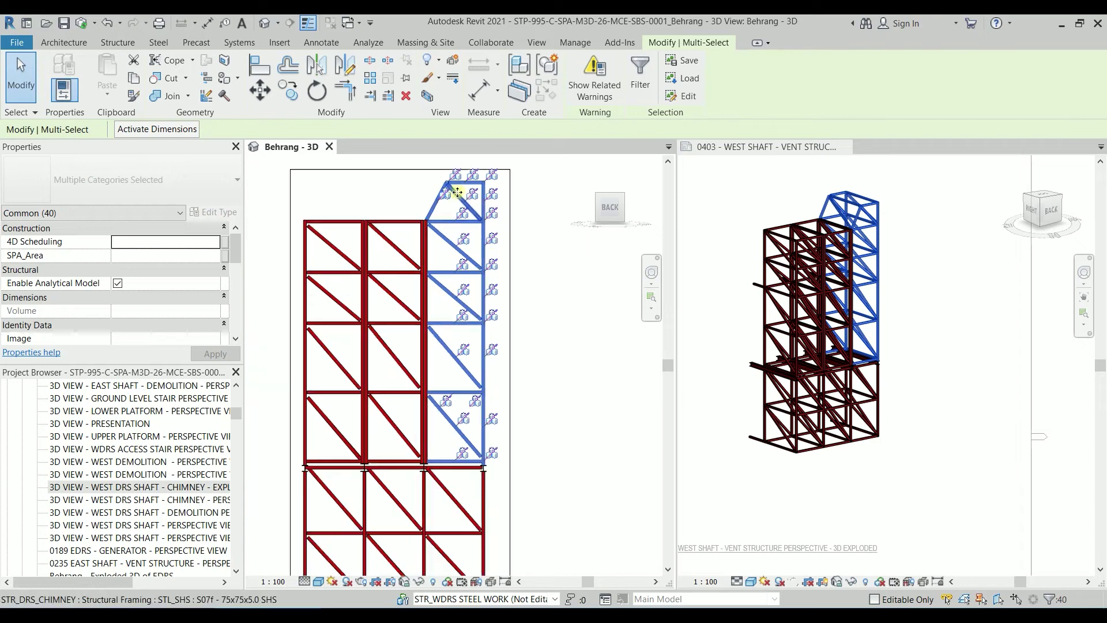
middle_drag(457, 173, 454, 204)
click(420, 184)
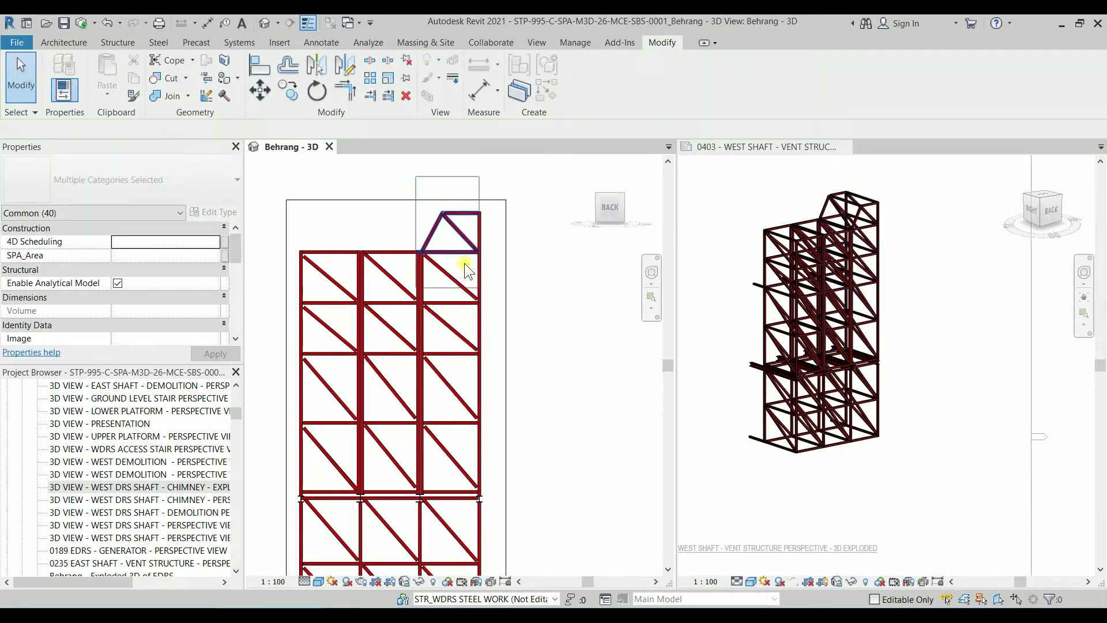
drag(417, 185, 458, 493)
scroll(514, 498, up, 3)
scroll(458, 493, up, 3)
shift+middle_drag(459, 493, 558, 346)
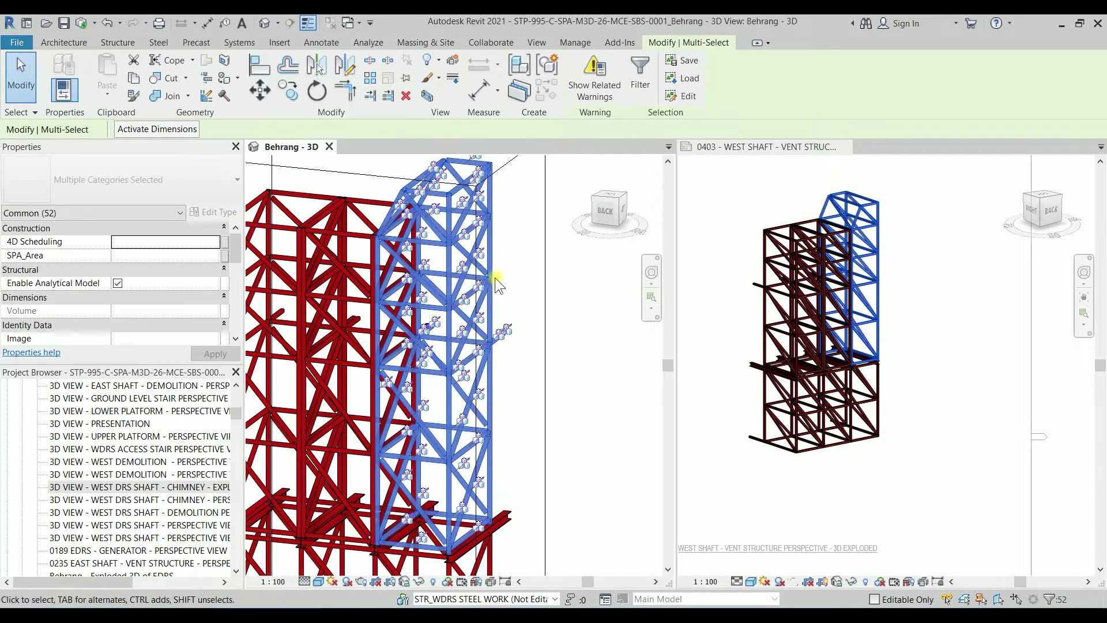
Step: On sheet 0403, displace the selected tower members and set X Displacement to -2500
click(761, 147)
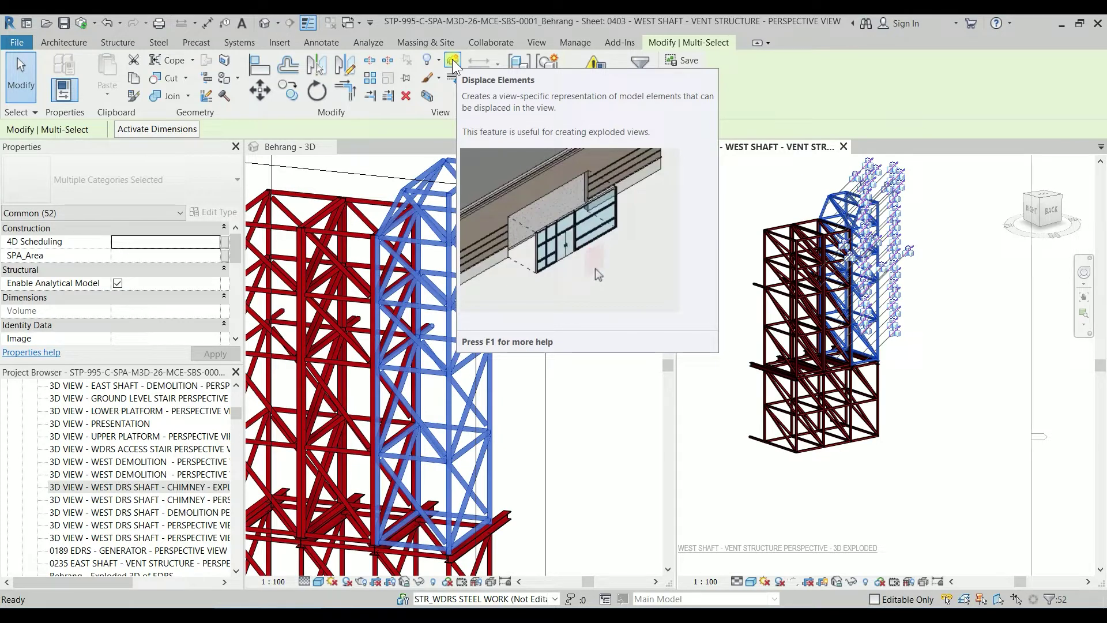
click(452, 59)
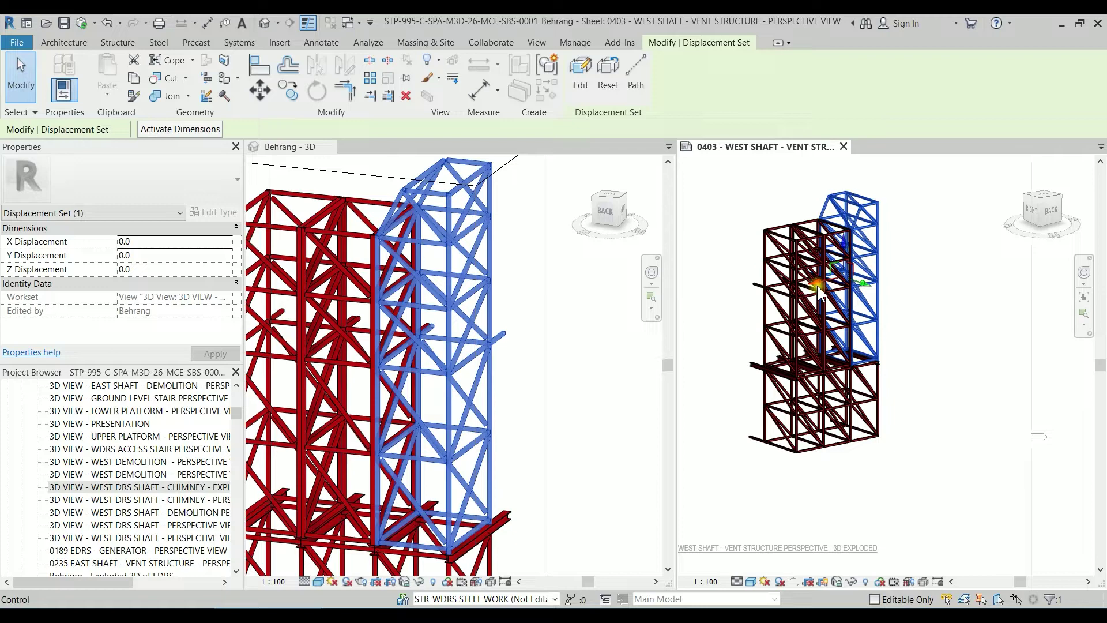
drag(818, 286, 849, 272)
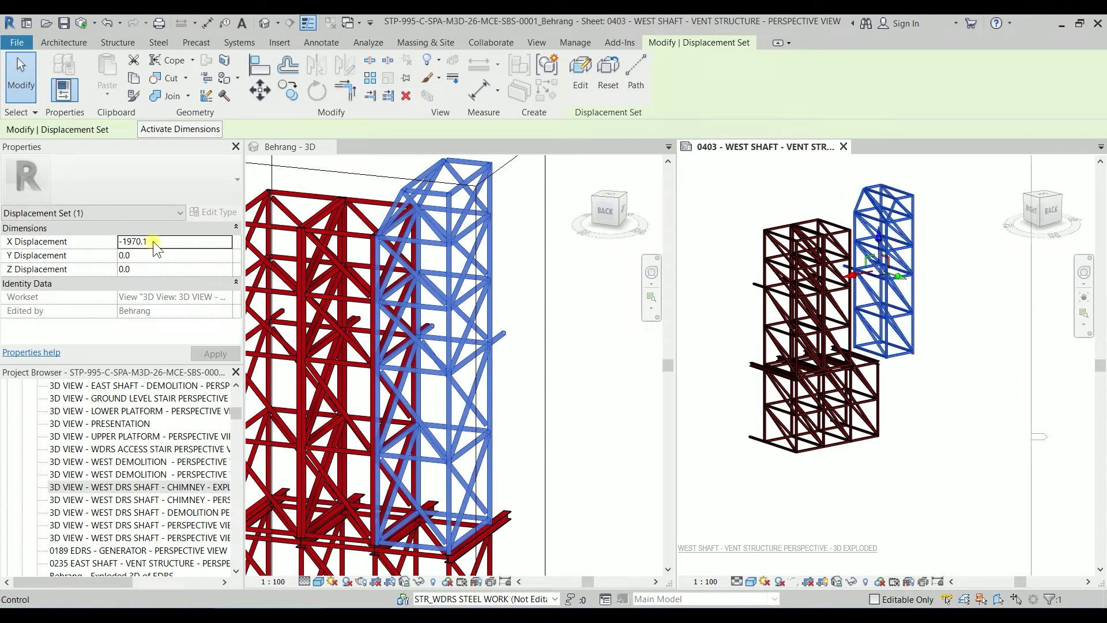
click(155, 241)
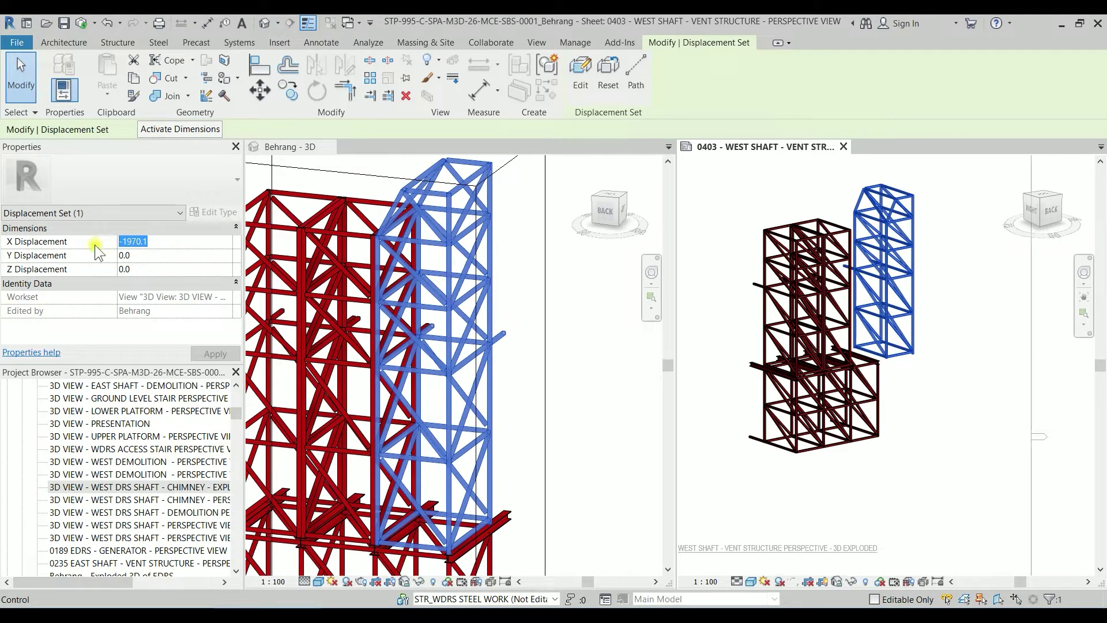
text(-2000)
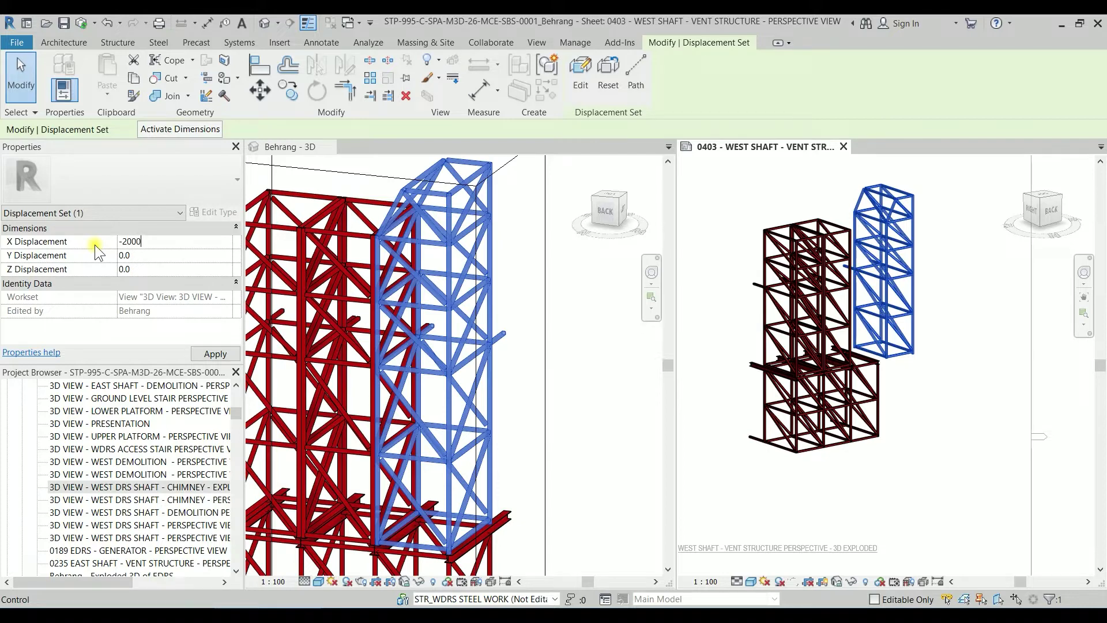
key(Return)
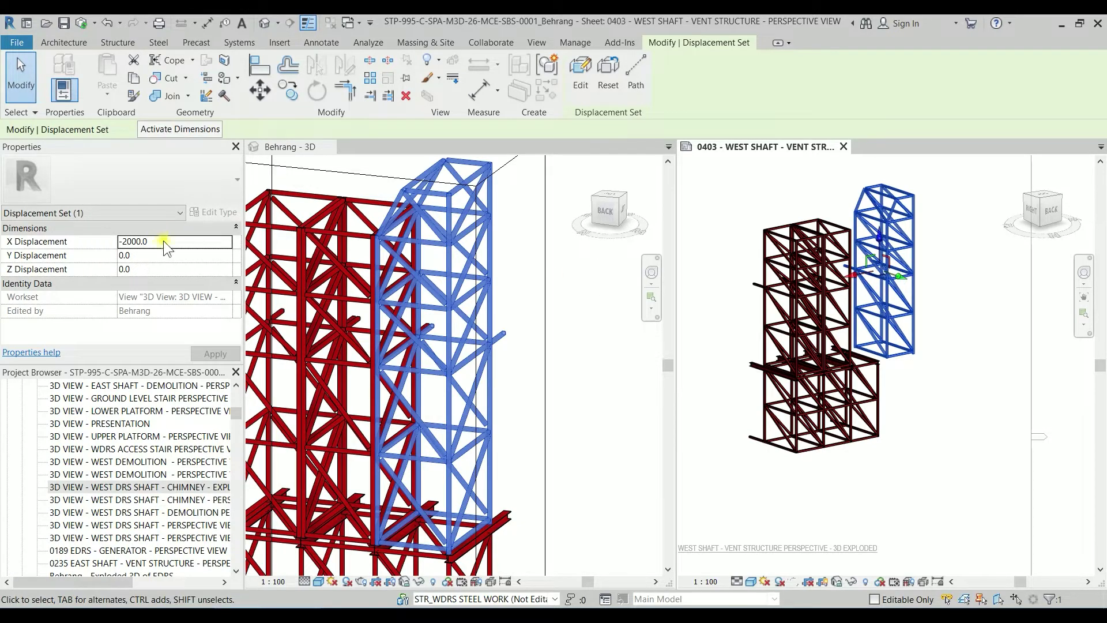
click(165, 243)
text(-25)
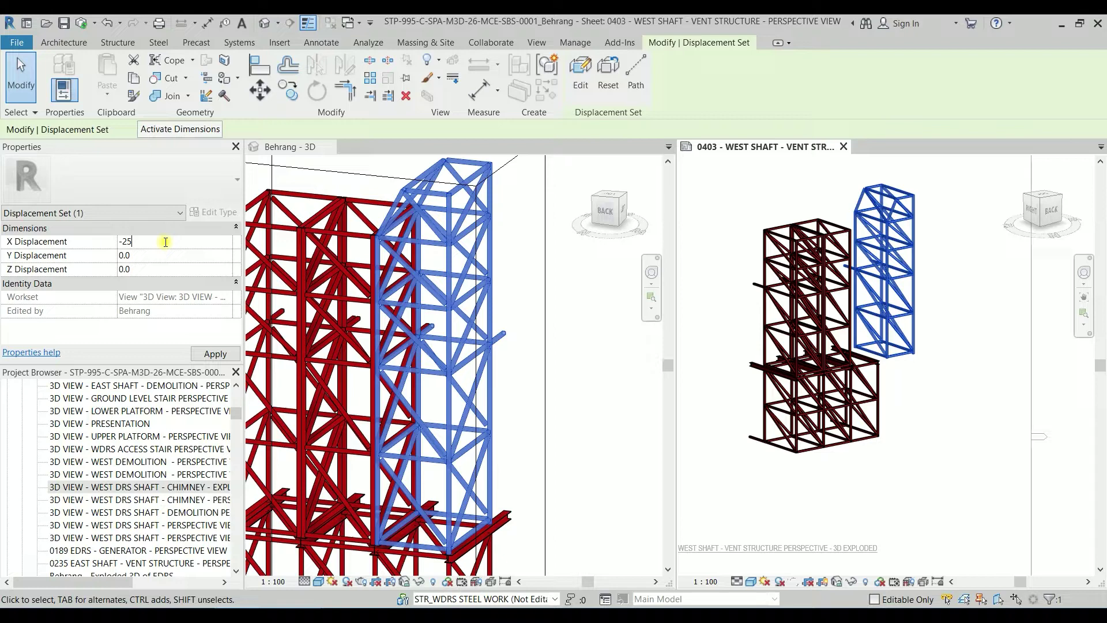
key(Return)
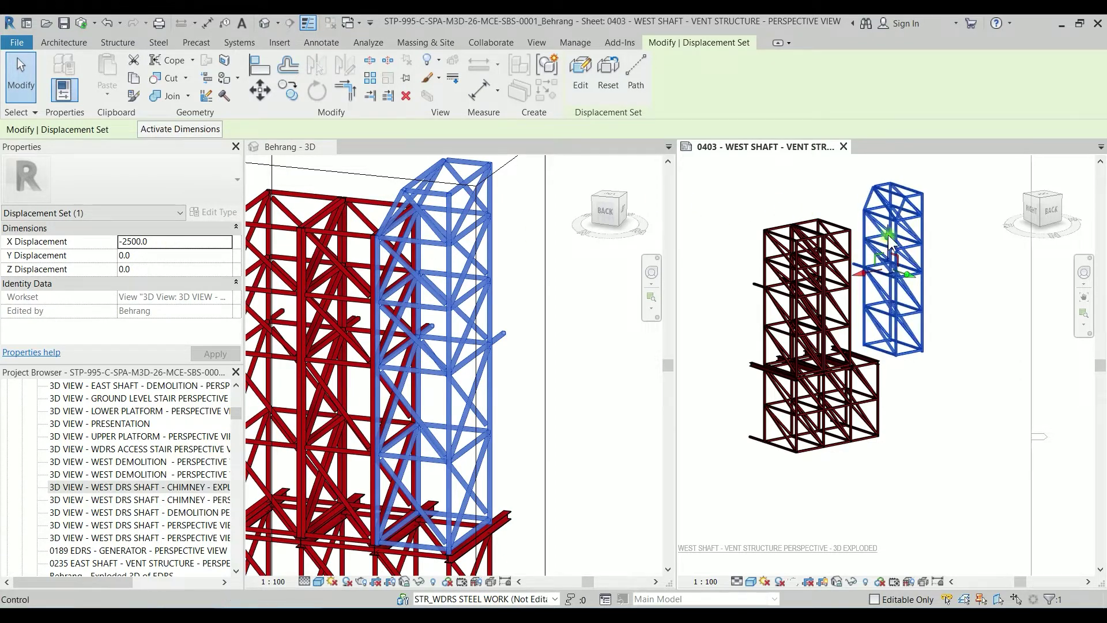
Step: Raise the displaced tower by setting its Z Displacement to 2500
drag(891, 248, 888, 219)
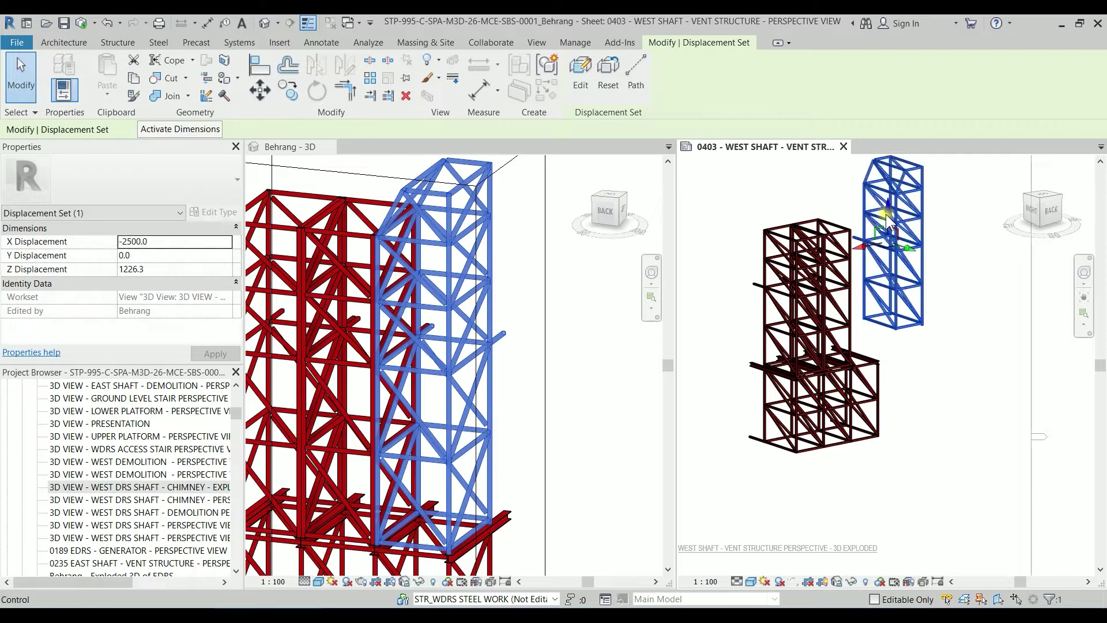
click(185, 272)
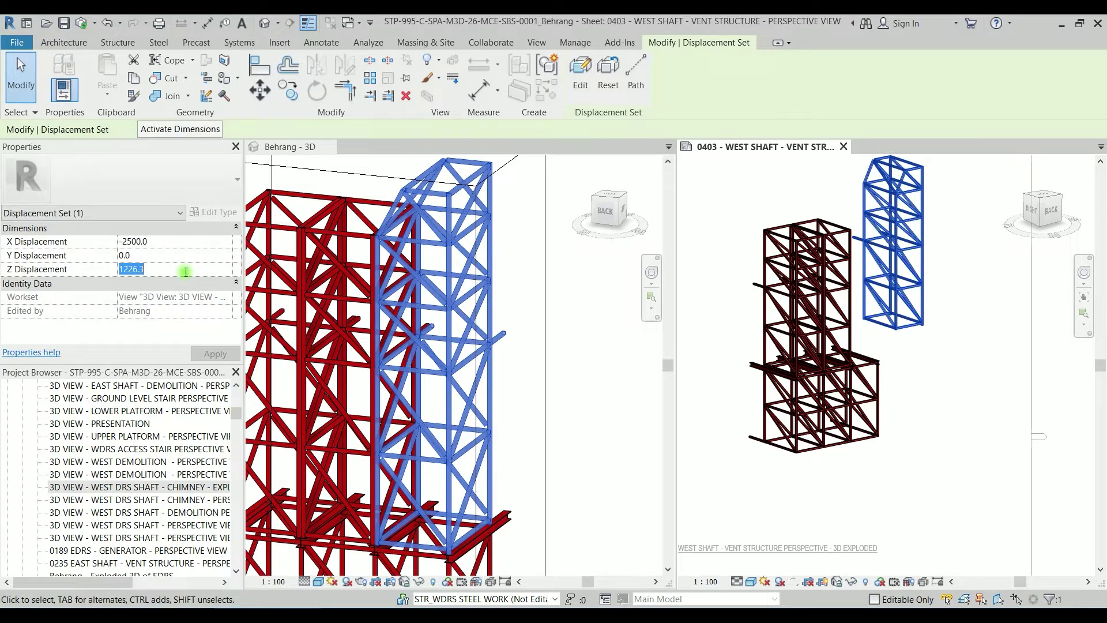
text(2500.0)
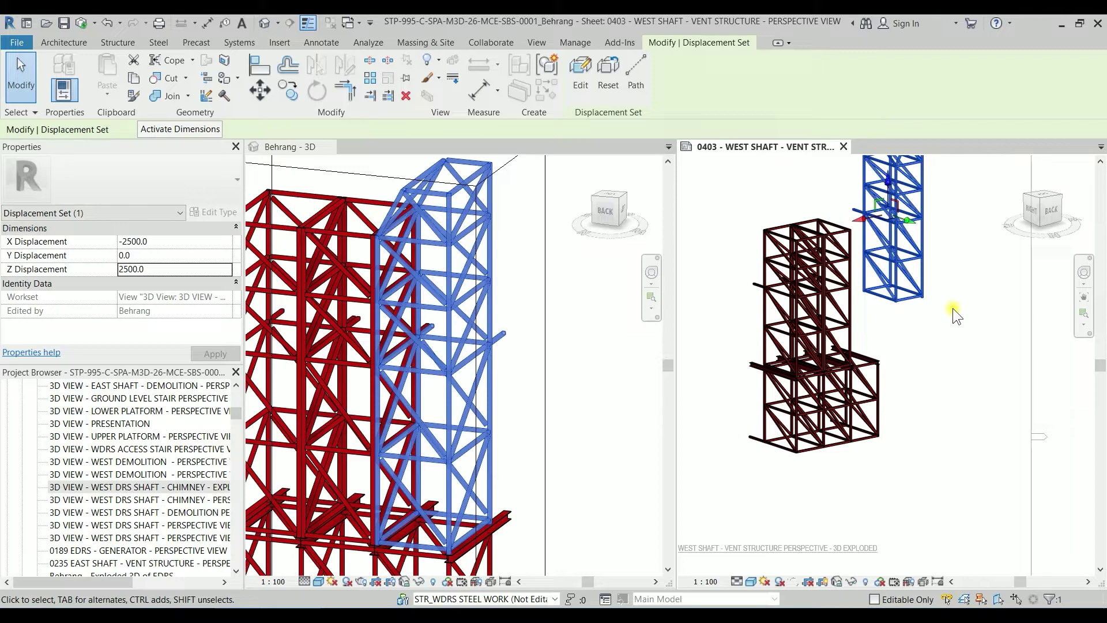
shift+middle_drag(957, 328, 915, 353)
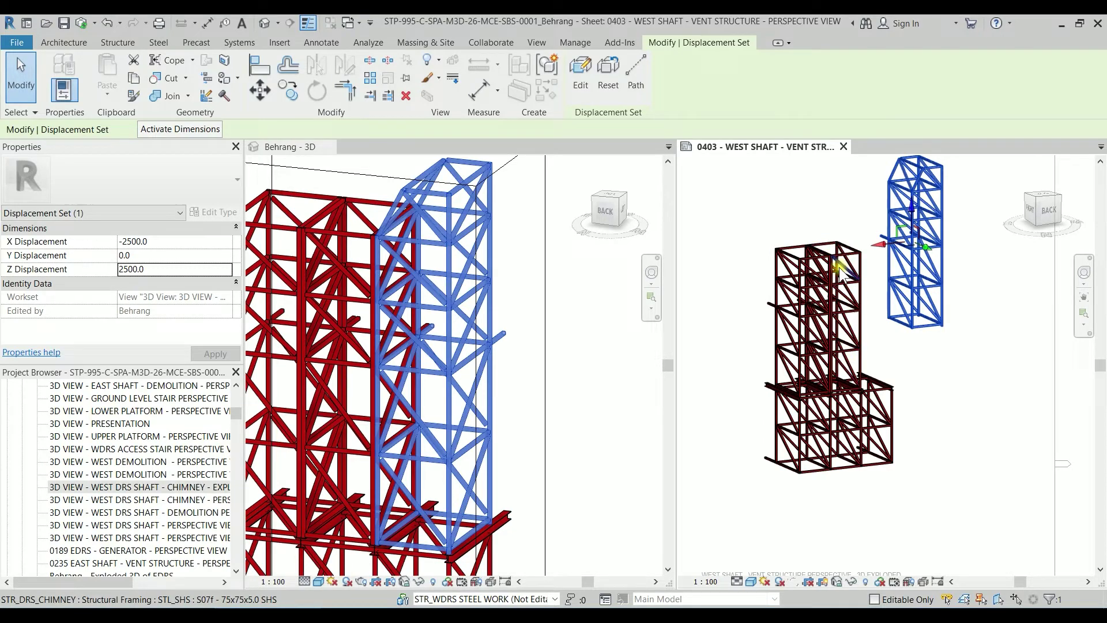
Step: In the 3D view's back elevation, window-select the 42 members of the frame's left bay
click(318, 170)
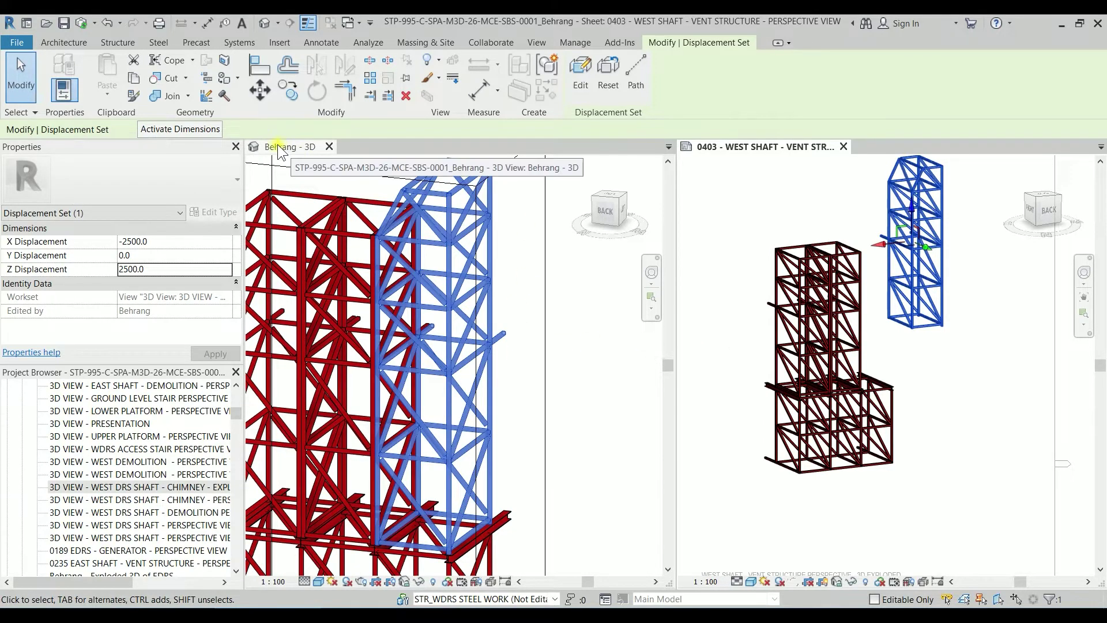
scroll(326, 230, down, 10)
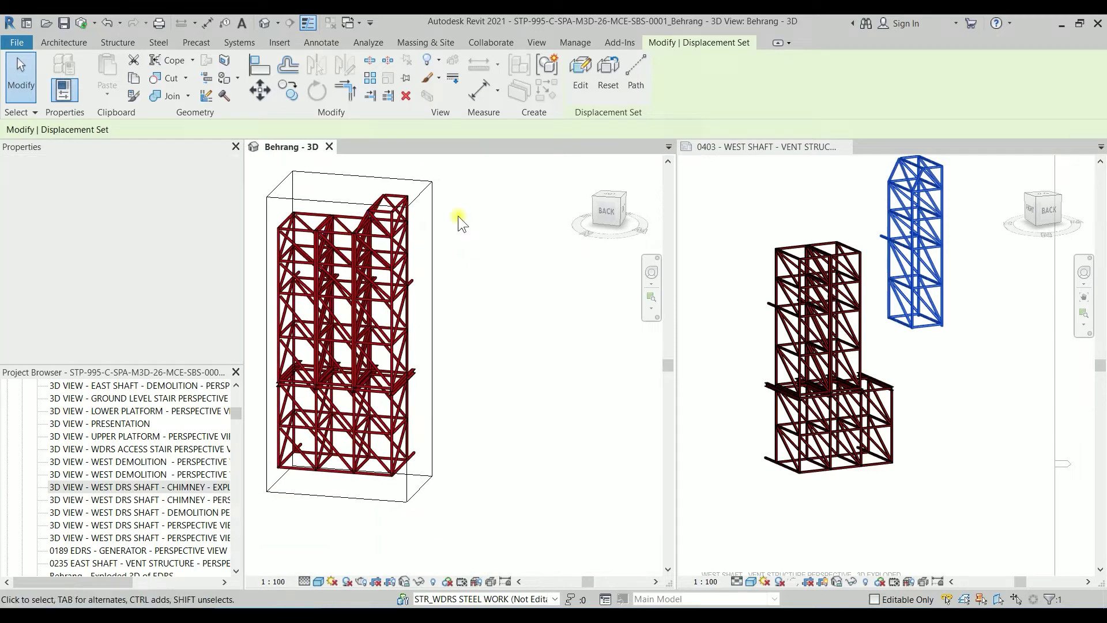
click(607, 210)
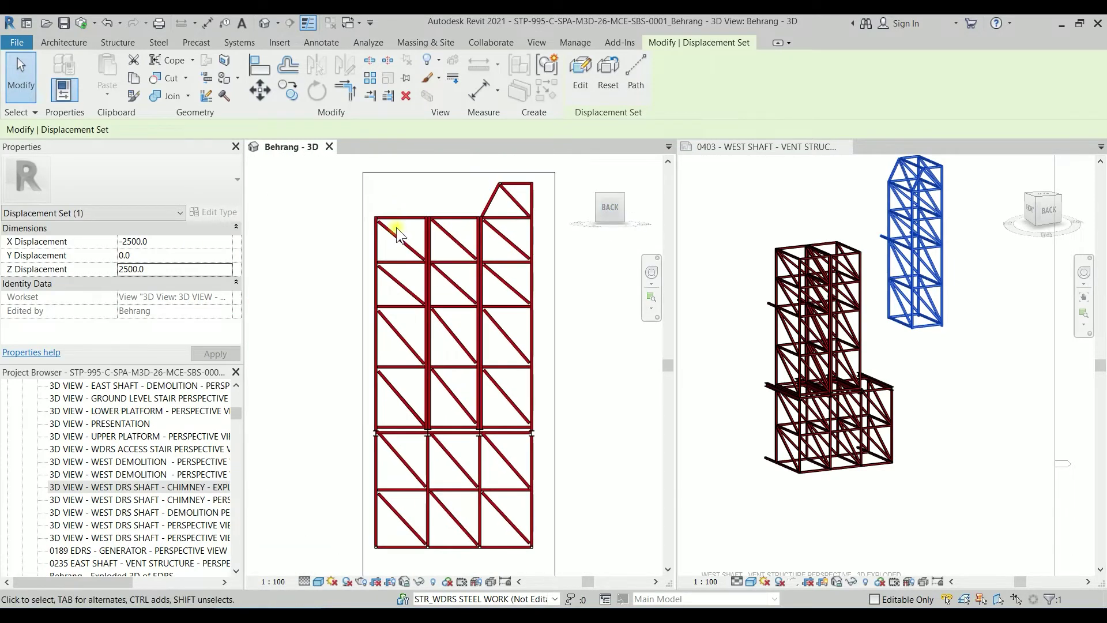
drag(351, 184, 419, 382)
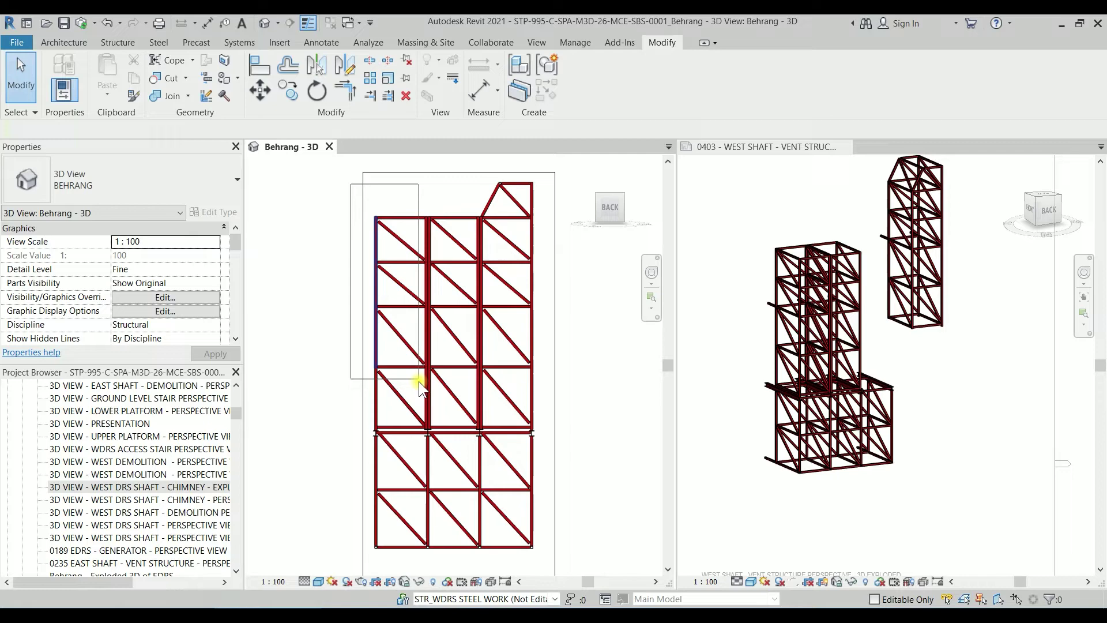
scroll(416, 416, up, 8)
drag(452, 532, 475, 507)
scroll(455, 502, down, 1)
scroll(464, 294, down, 5)
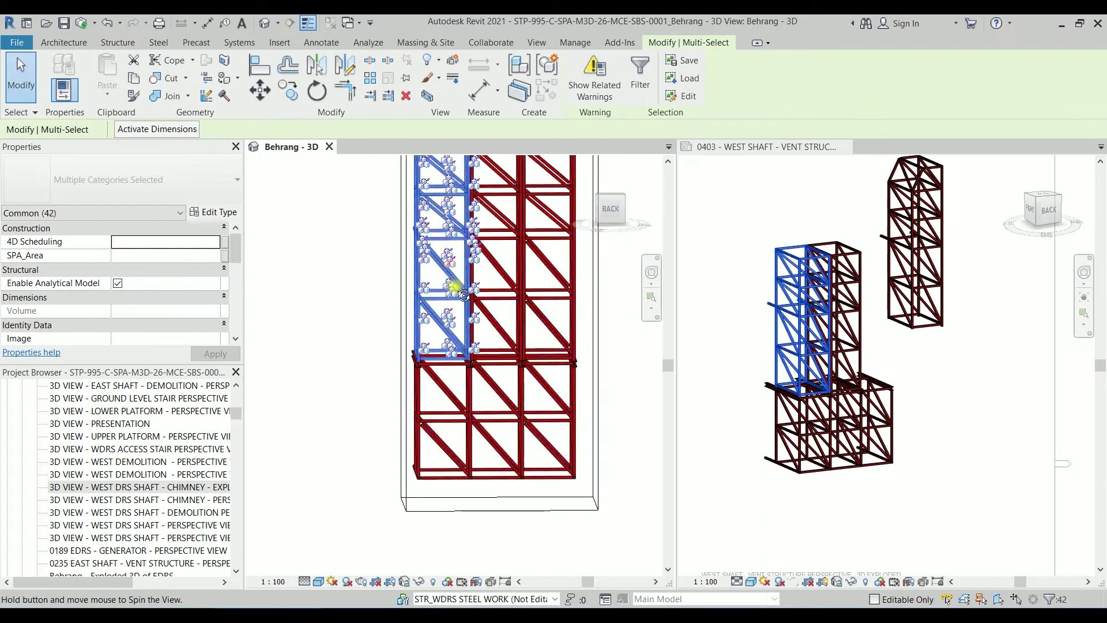
shift+middle_drag(464, 295, 511, 346)
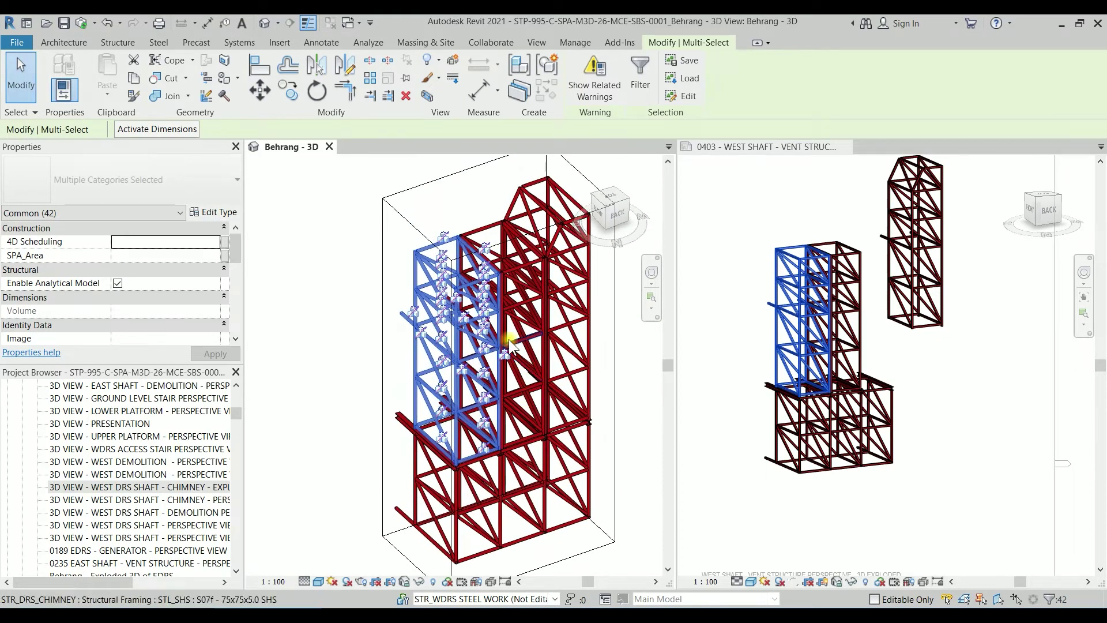
scroll(511, 346, up, 2)
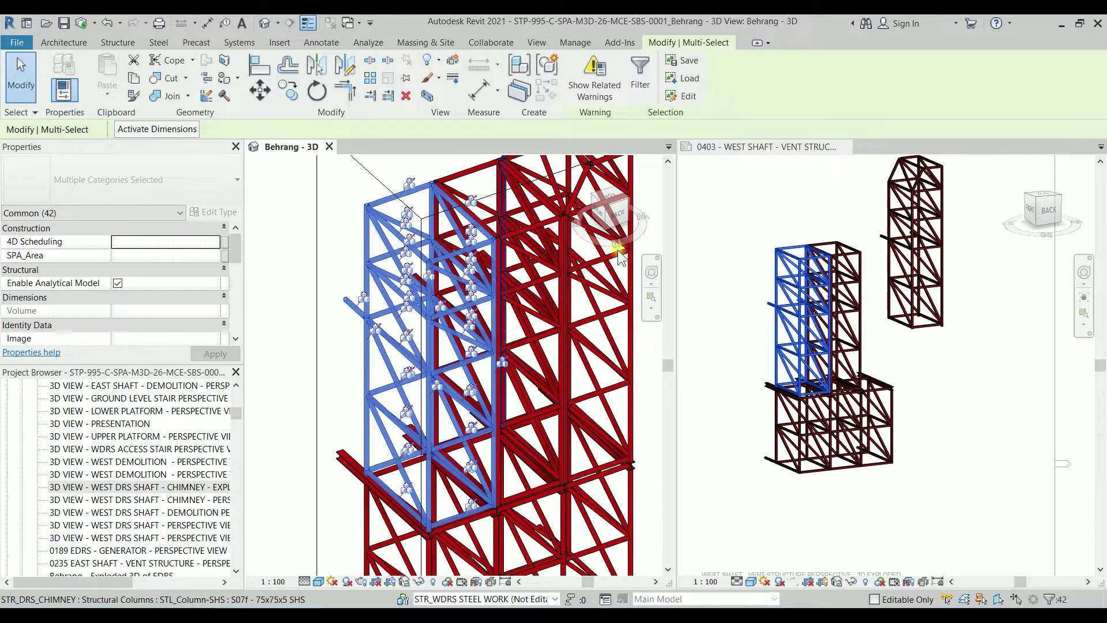
Step: On sheet 0403, make the left bay a new displacement set offset X 2500 and Z 2500
click(775, 147)
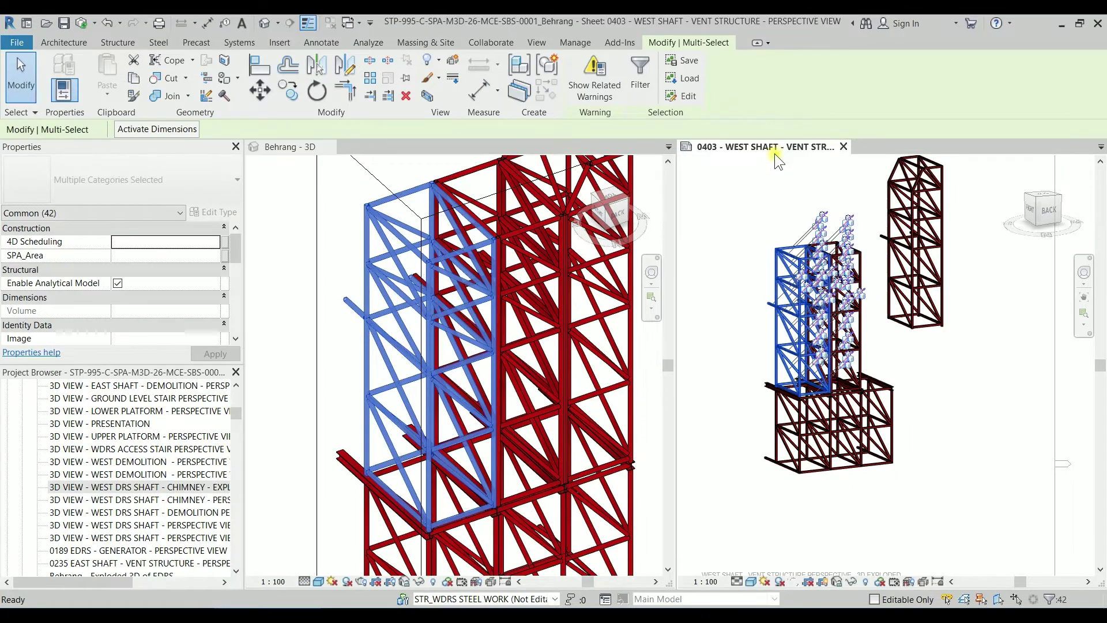
click(453, 60)
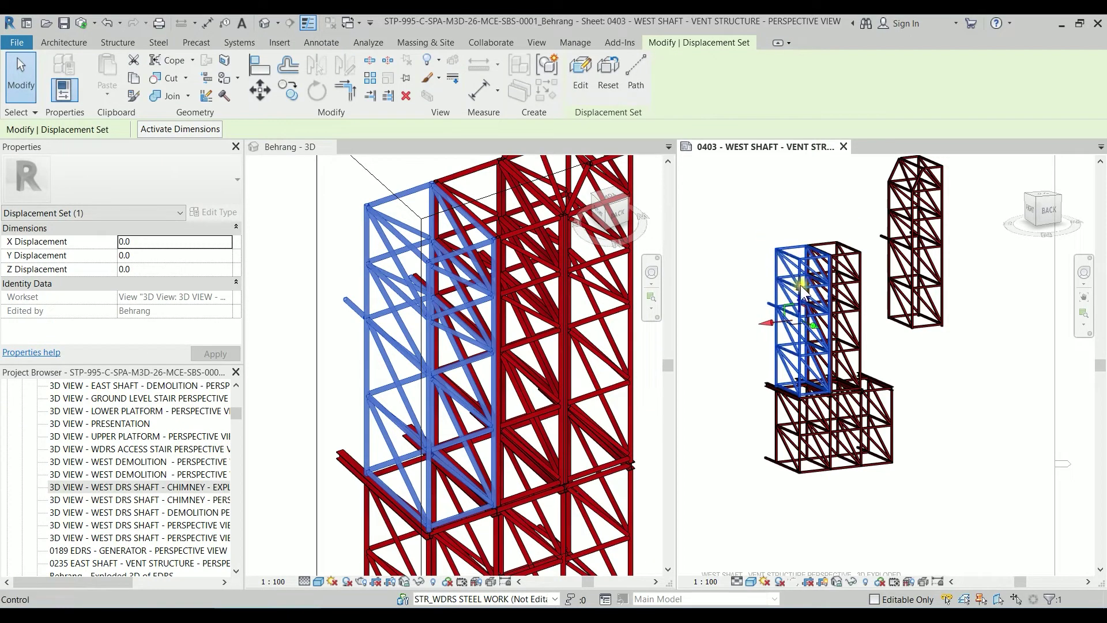
drag(797, 288, 797, 250)
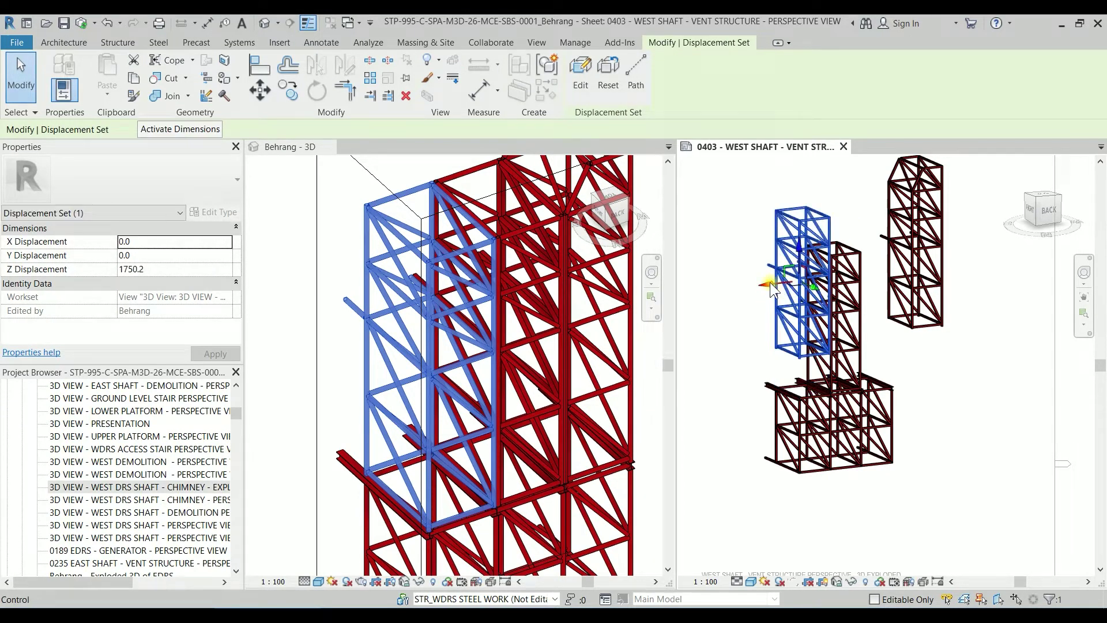
drag(772, 288, 741, 285)
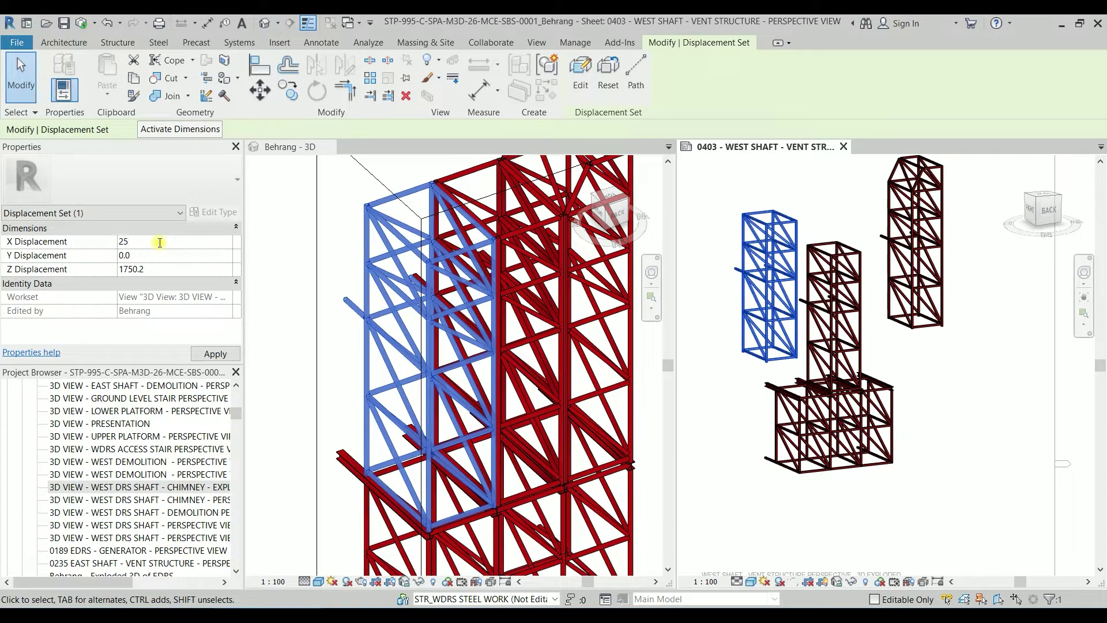
click(168, 271)
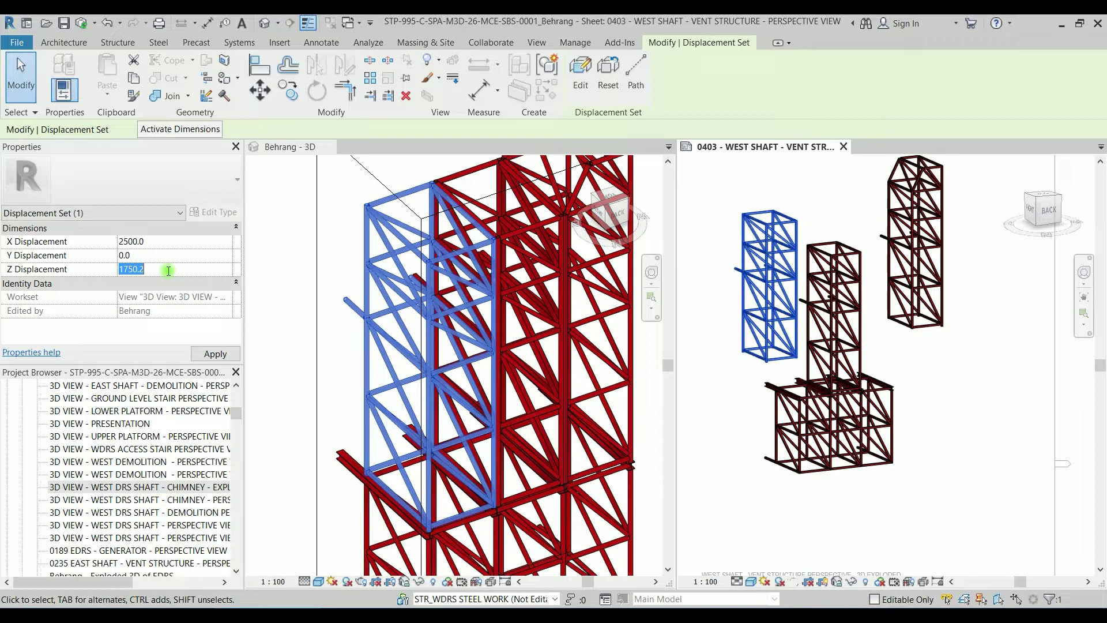
key(Return)
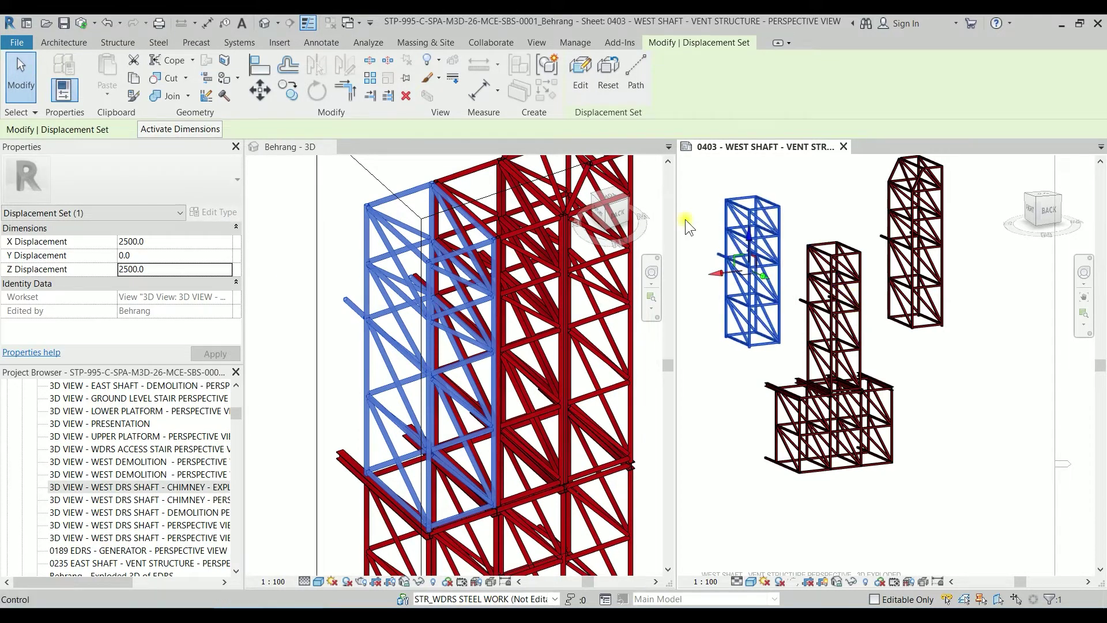
scroll(522, 251, down, 3)
Step: From a back elevation of the 3D view, window-select 32 members of the middle chimney bay
click(294, 149)
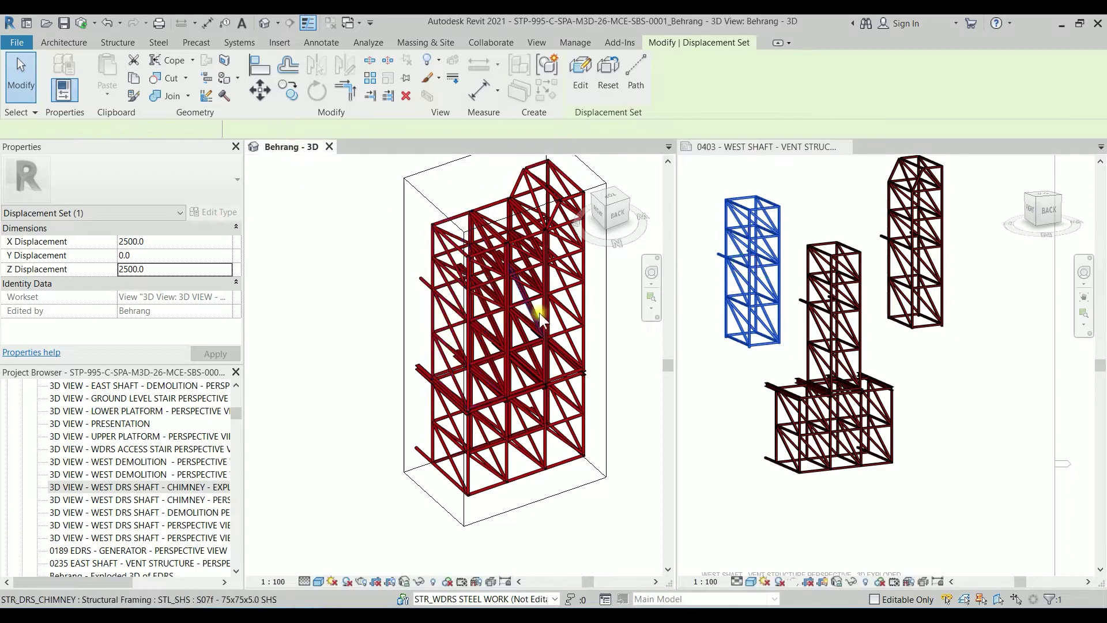
shift+middle_drag(505, 309, 553, 300)
click(614, 214)
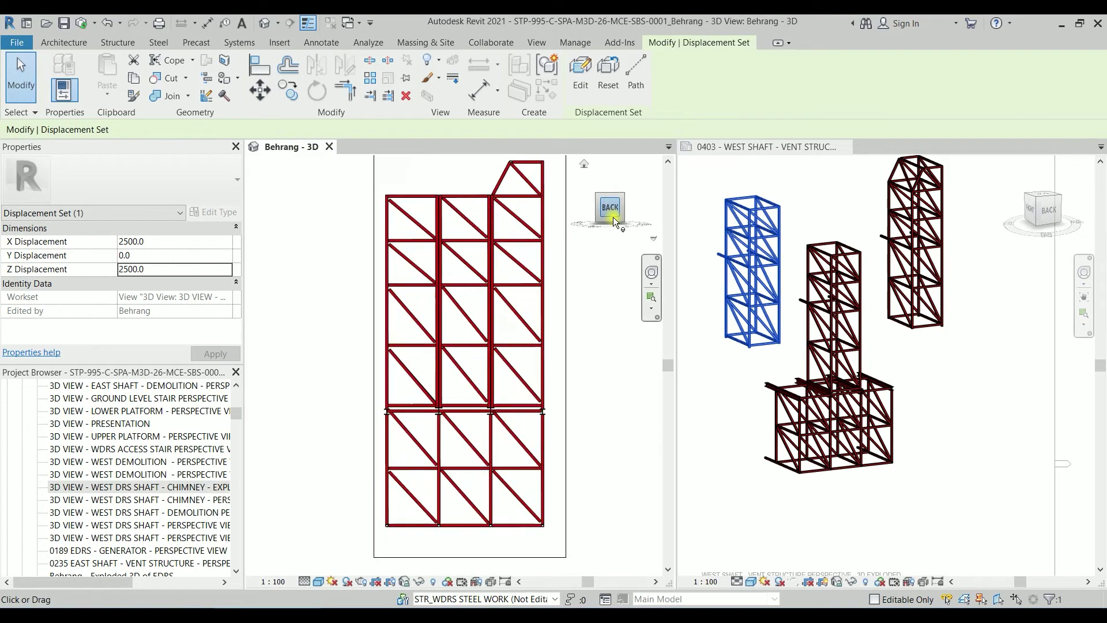
click(417, 188)
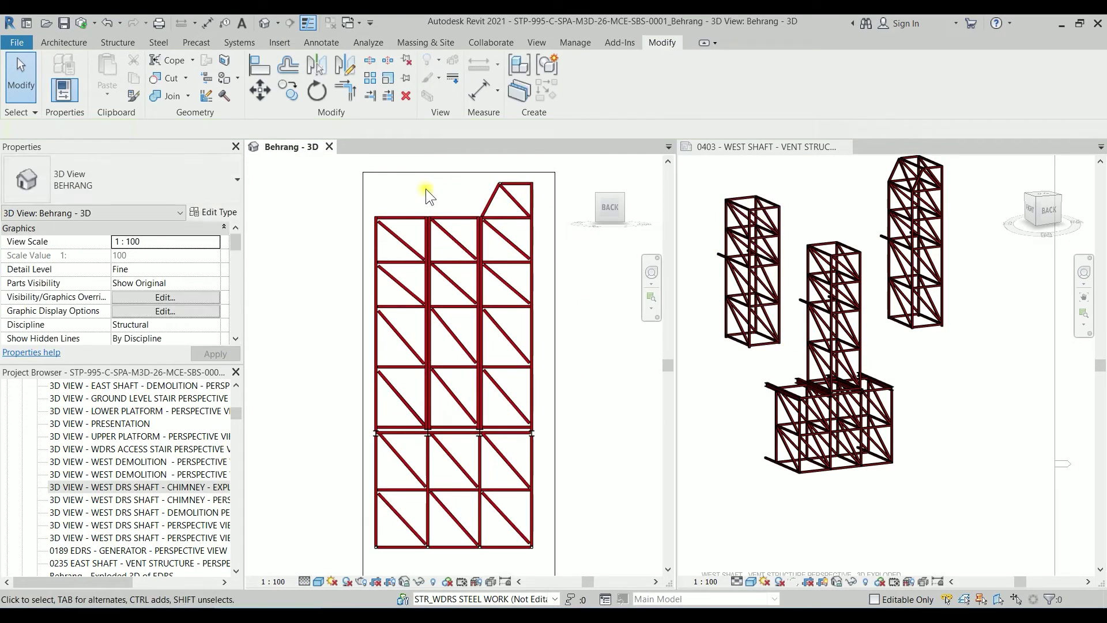
drag(427, 192, 452, 246)
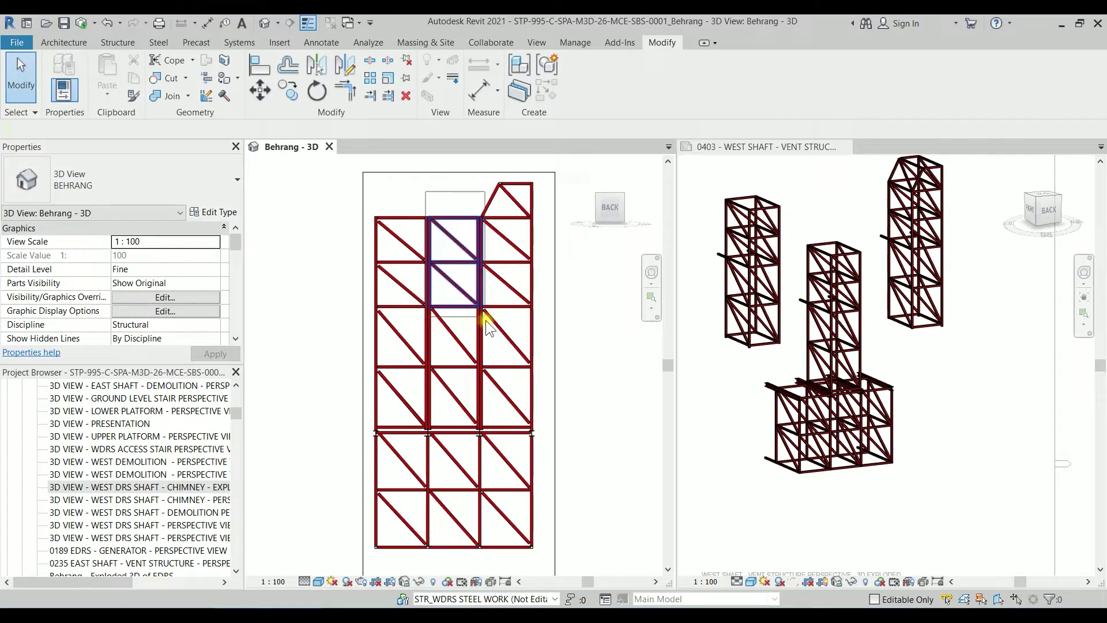
drag(485, 319, 475, 364)
scroll(463, 424, up, 3)
drag(462, 423, 517, 447)
scroll(473, 428, up, 4)
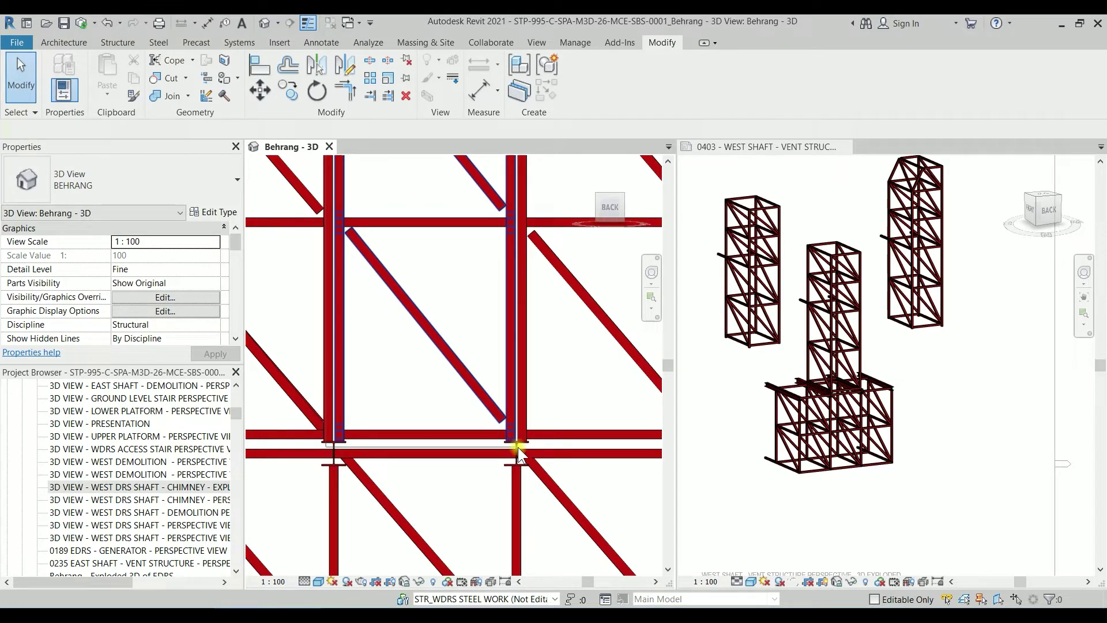
drag(517, 447, 518, 447)
scroll(433, 375, down, 2)
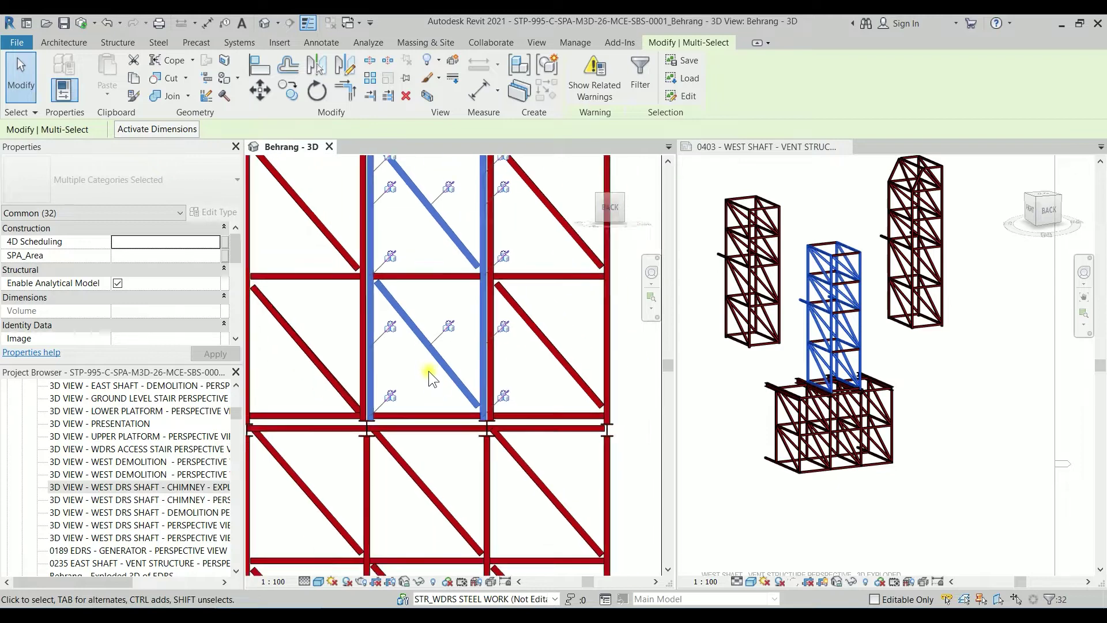
scroll(435, 271, down, 4)
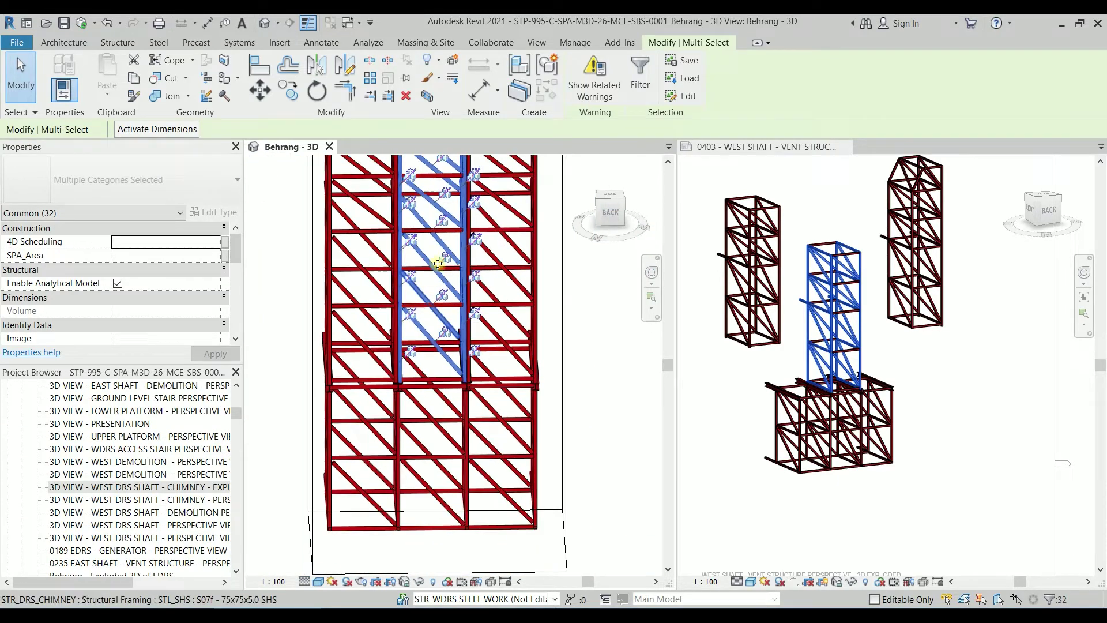
shift+middle_drag(438, 263, 440, 422)
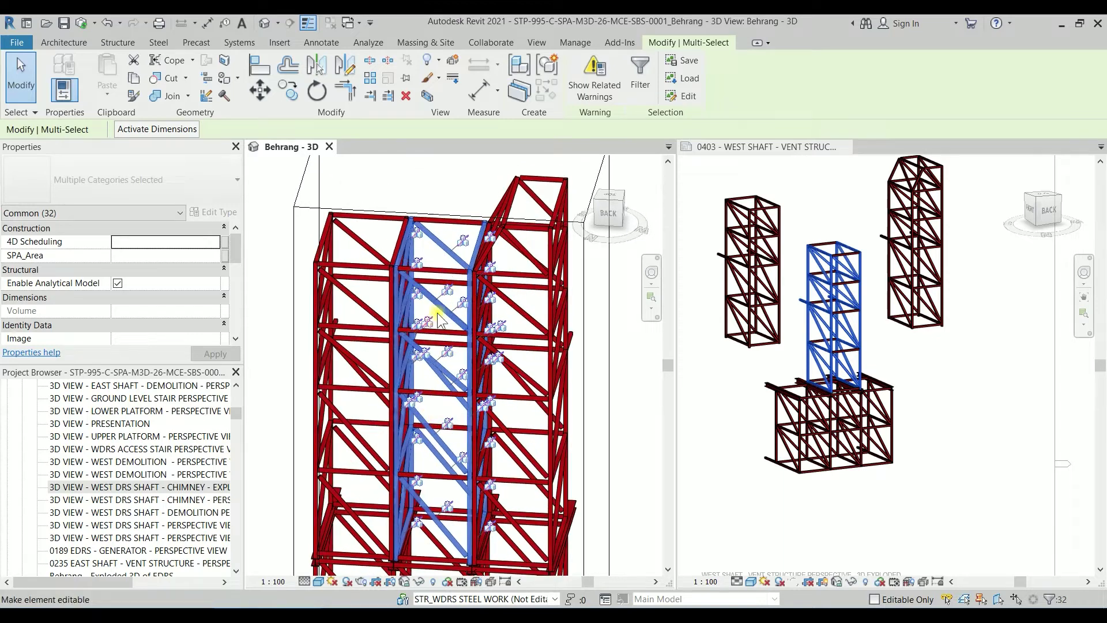
Step: Clear the selection and window-select the middle bay again down to its bottom
click(610, 212)
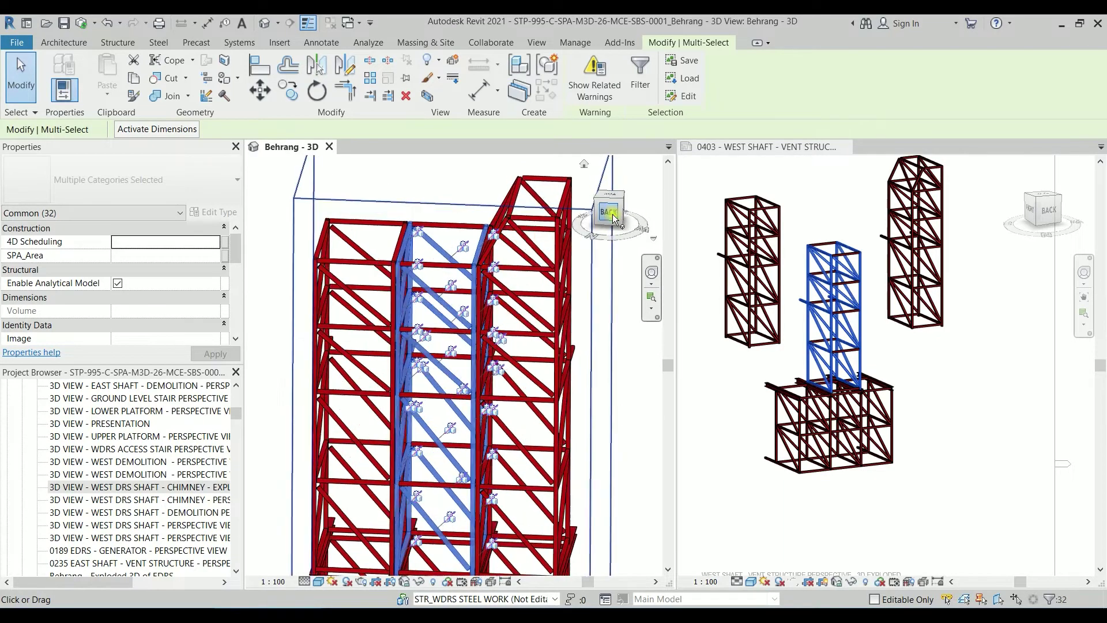
click(416, 188)
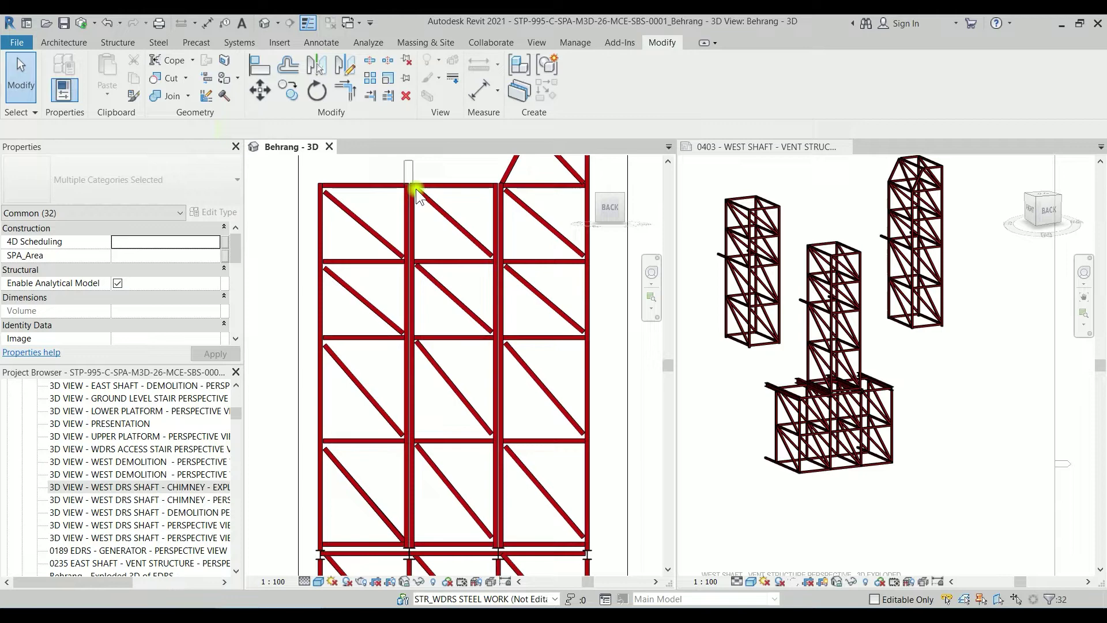
click(445, 229)
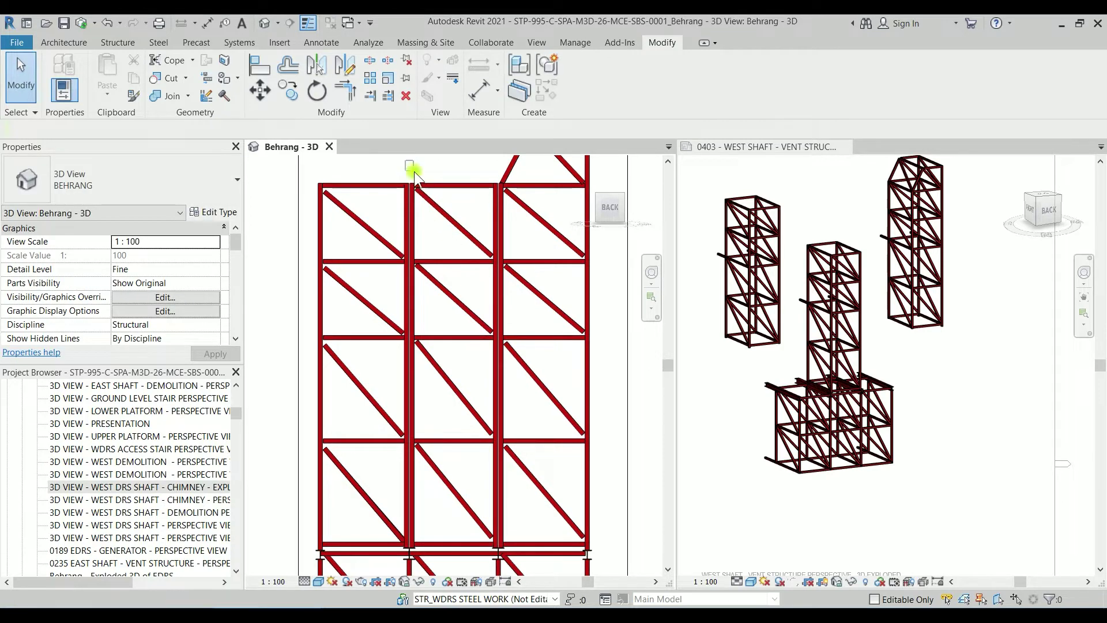
drag(413, 169, 439, 211)
drag(487, 306, 489, 526)
scroll(500, 553, up, 6)
scroll(455, 369, down, 5)
shift+middle_drag(455, 369, 378, 462)
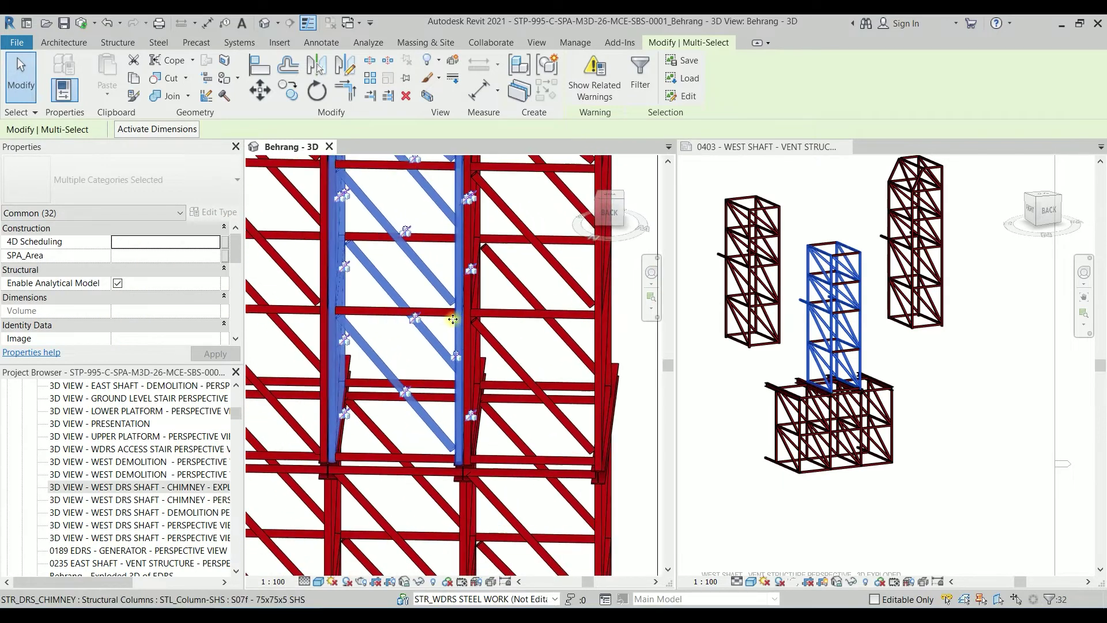
Step: Ctrl+click the remaining horizontal members up to the top, then switch to the 0403 West Shaft sheet
ctrl+click(385, 456)
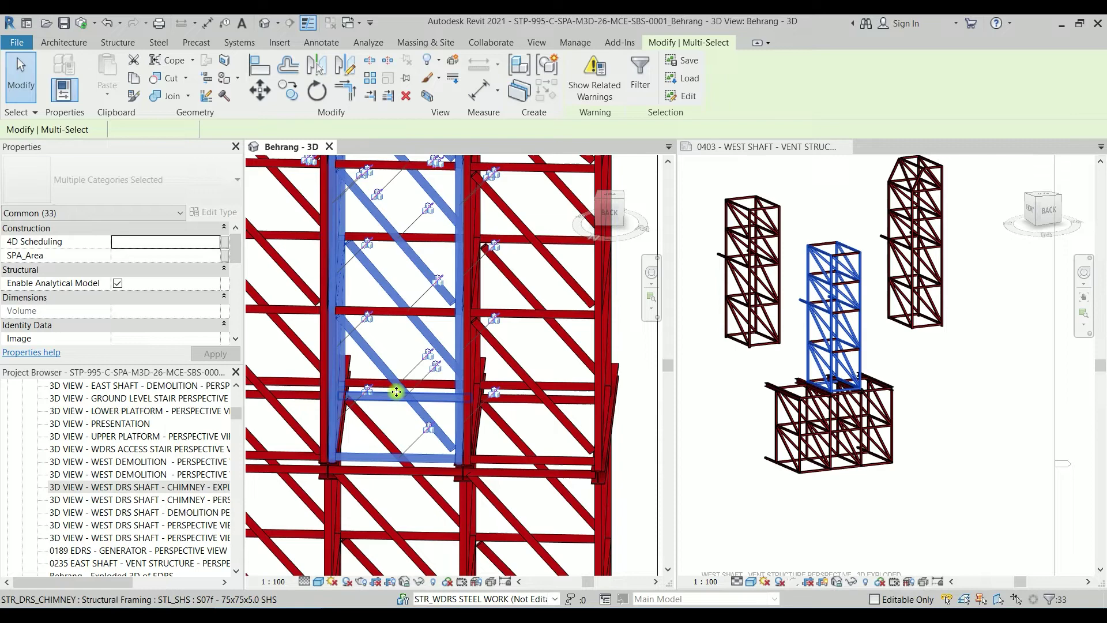
ctrl+click(396, 392)
shift+middle_drag(424, 383, 383, 400)
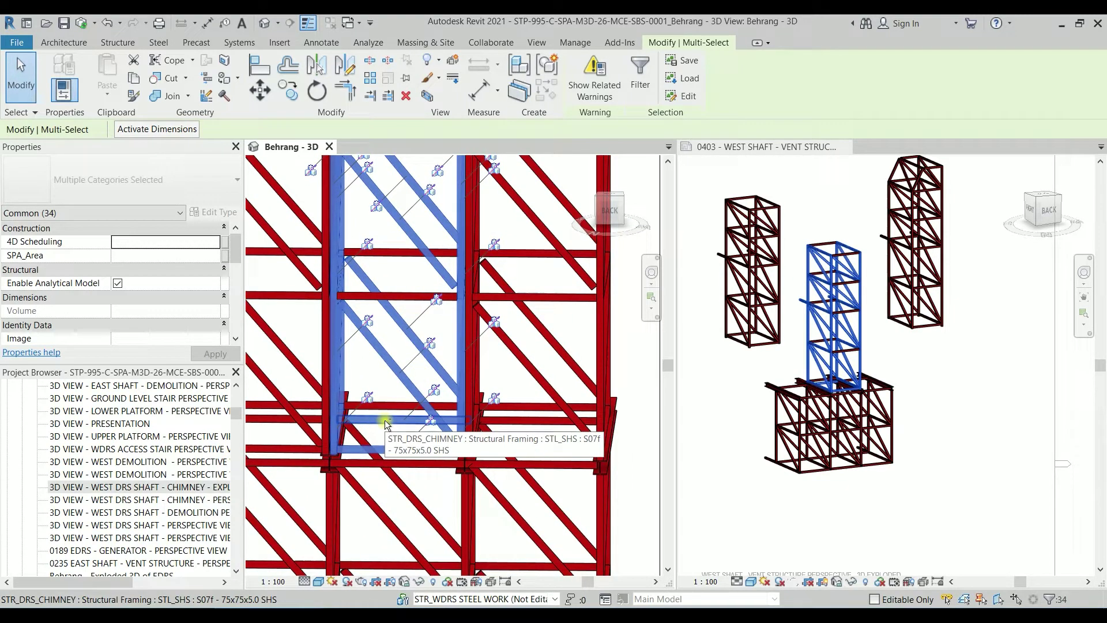
shift+click(385, 420)
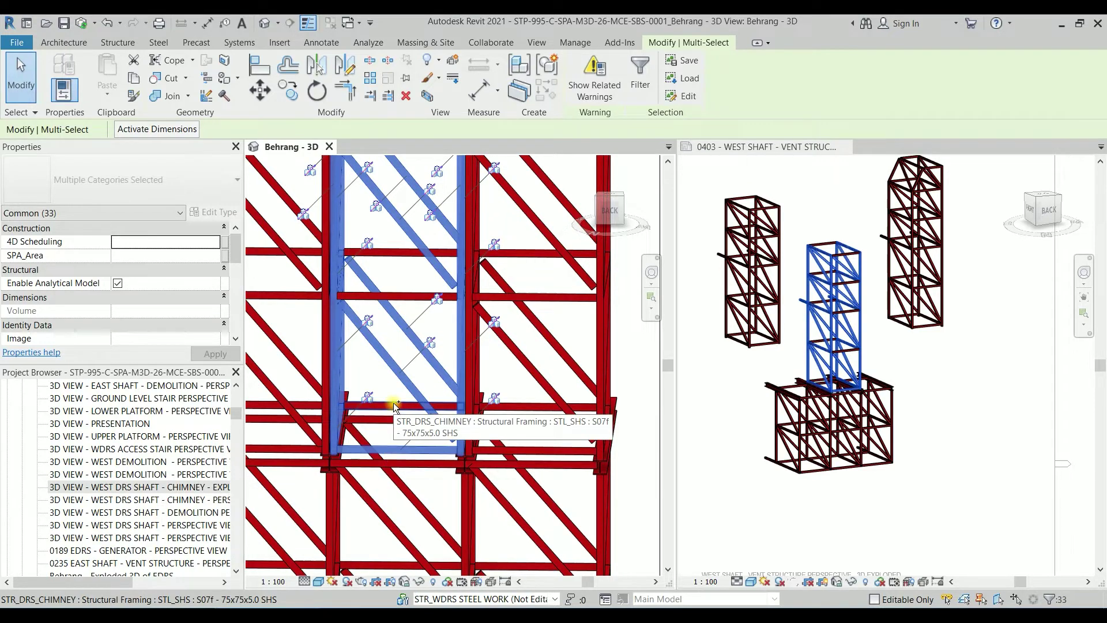
ctrl+click(393, 402)
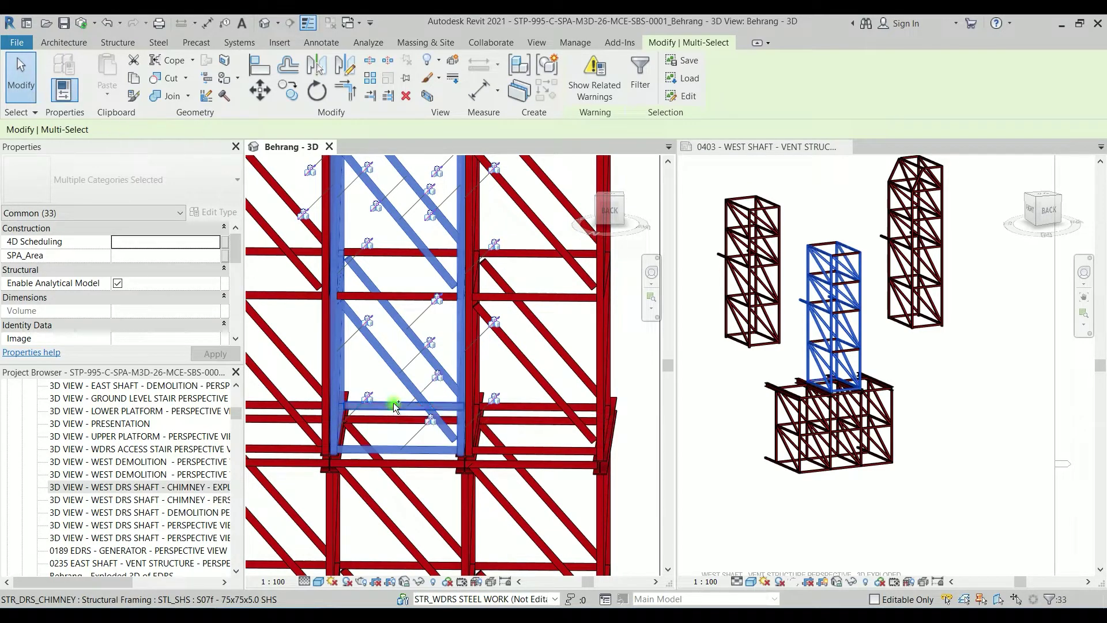
ctrl+click(413, 297)
ctrl+click(392, 252)
middle_drag(390, 248, 439, 495)
ctrl+click(411, 313)
ctrl+click(437, 388)
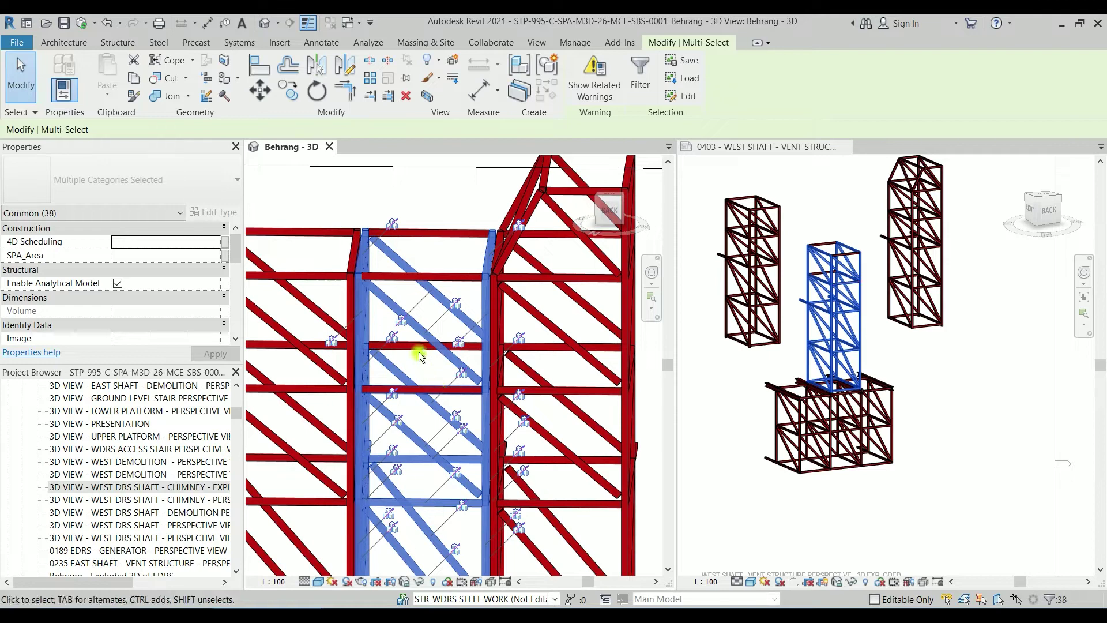
ctrl+click(419, 349)
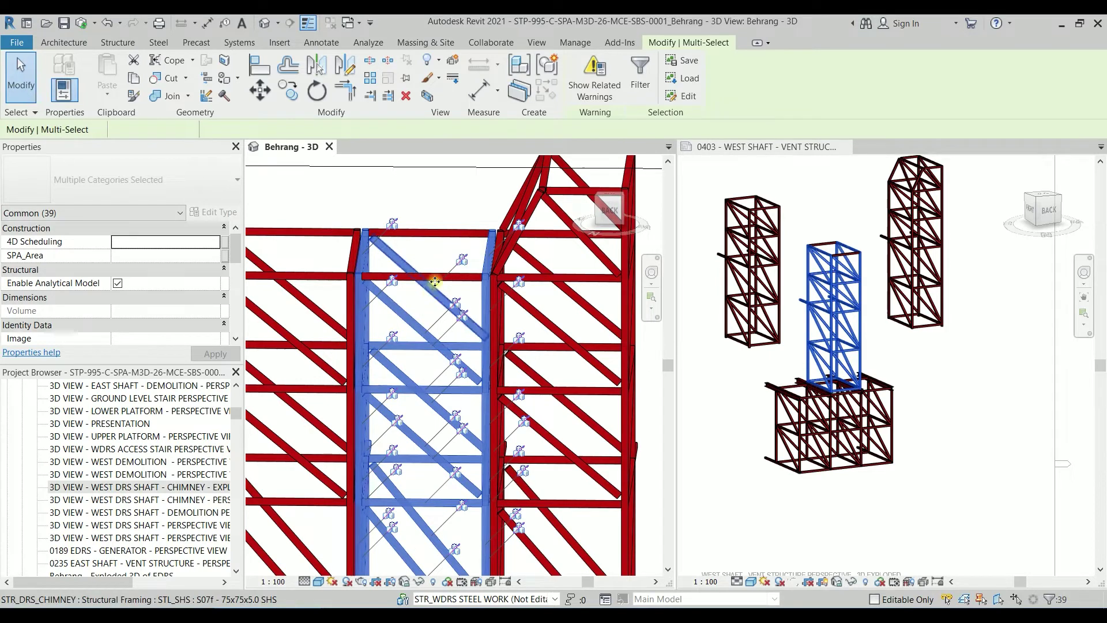
ctrl+click(432, 233)
shift+middle_drag(458, 309, 600, 279)
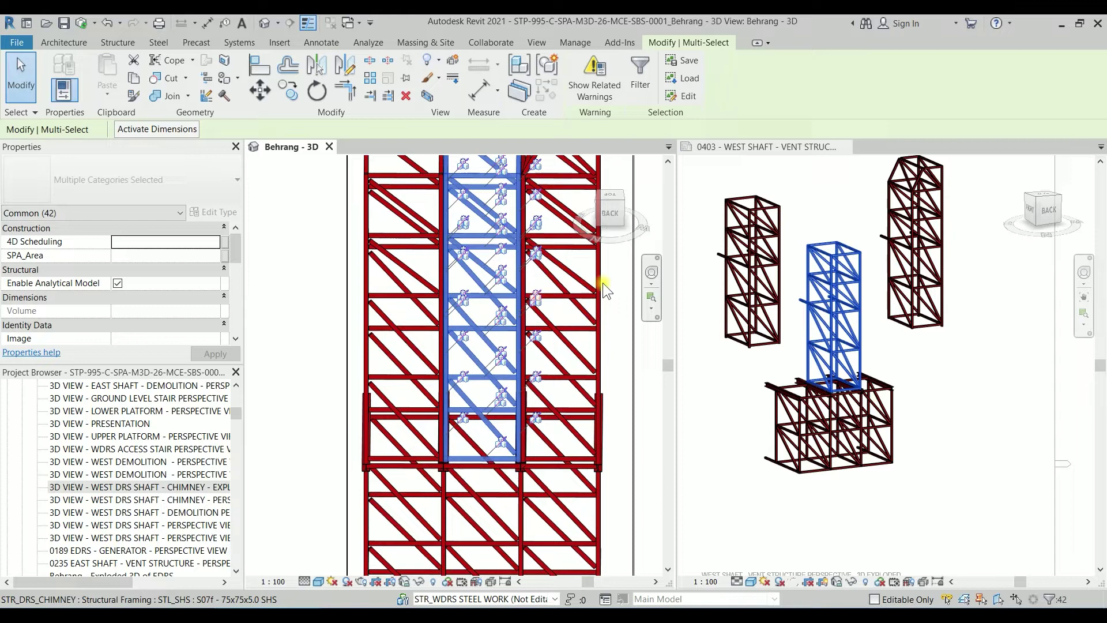
click(808, 150)
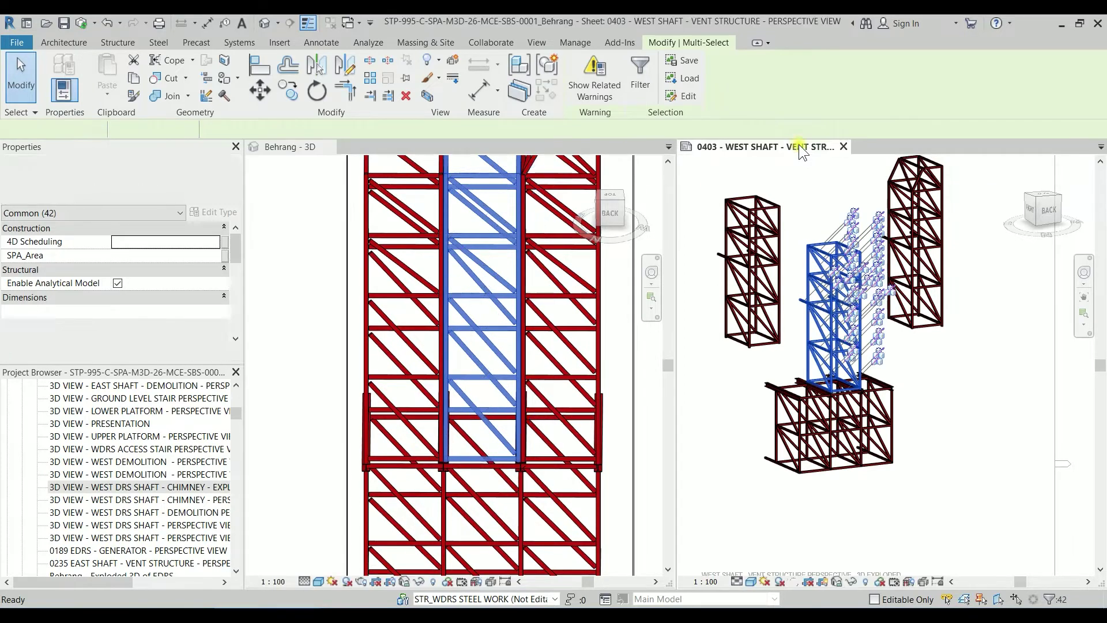
Step: Displace the selected middle module and set its Z Displacement to 2500.0
click(453, 60)
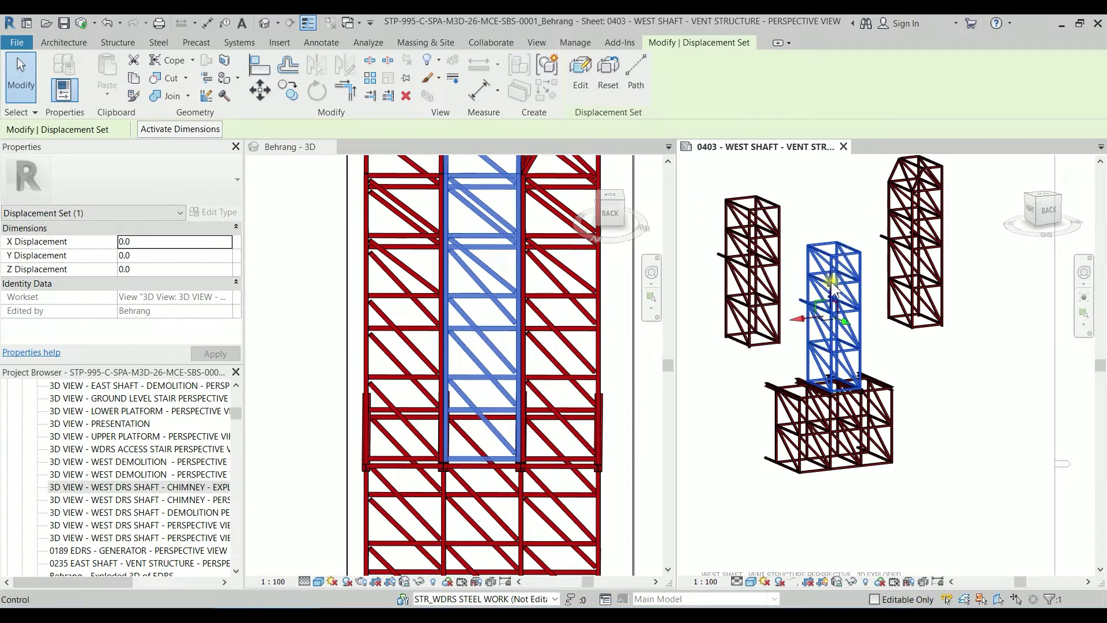
drag(834, 287, 834, 255)
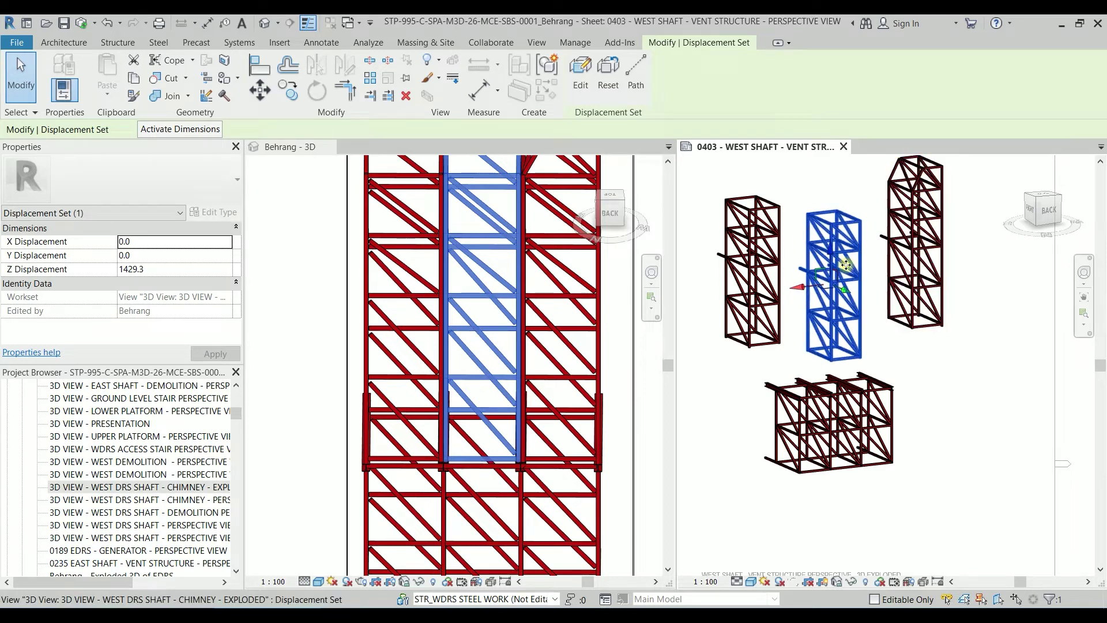
click(167, 267)
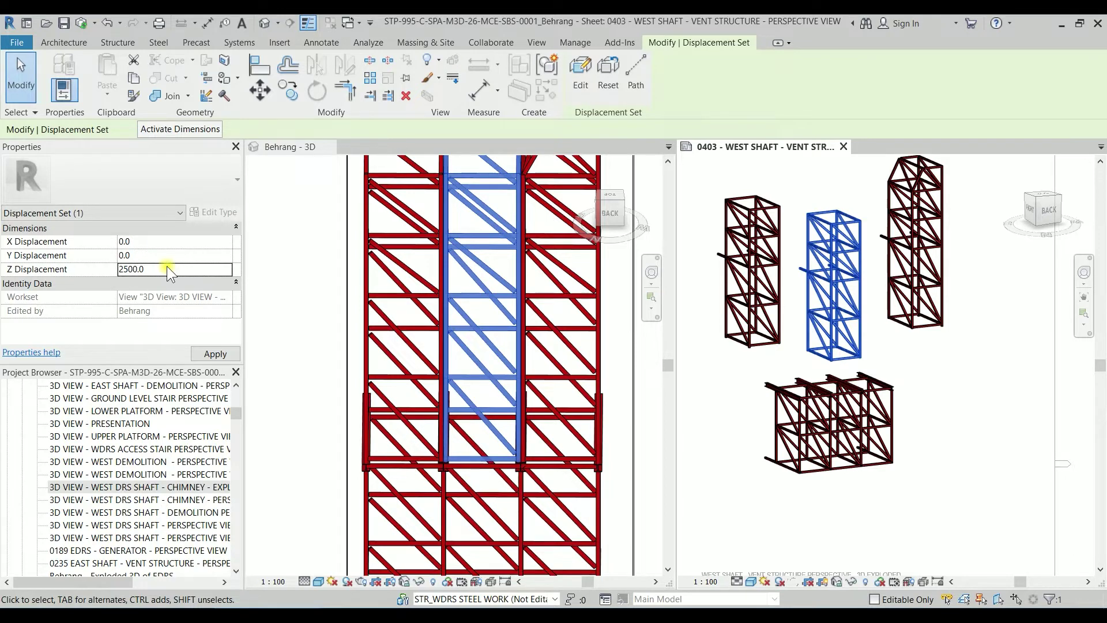
text(2500.0)
mouse_move(940, 366)
middle_down()
mouse_move(958, 390)
mouse_move(935, 424)
middle_up()
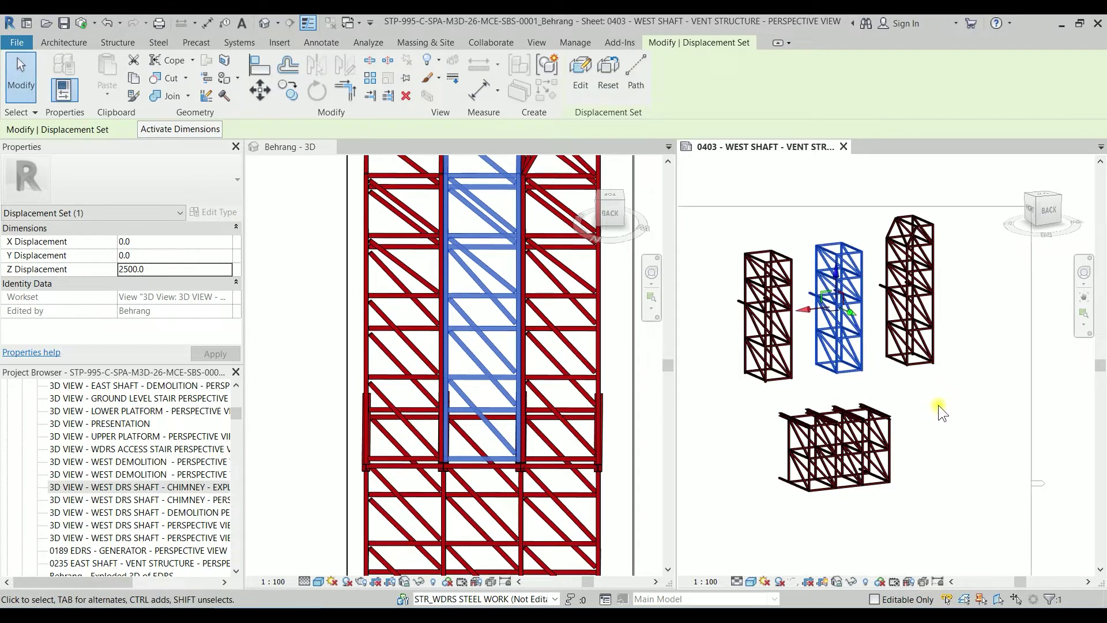
Step: Add four displacement paths from the corners of the right tower's raised frame
click(921, 334)
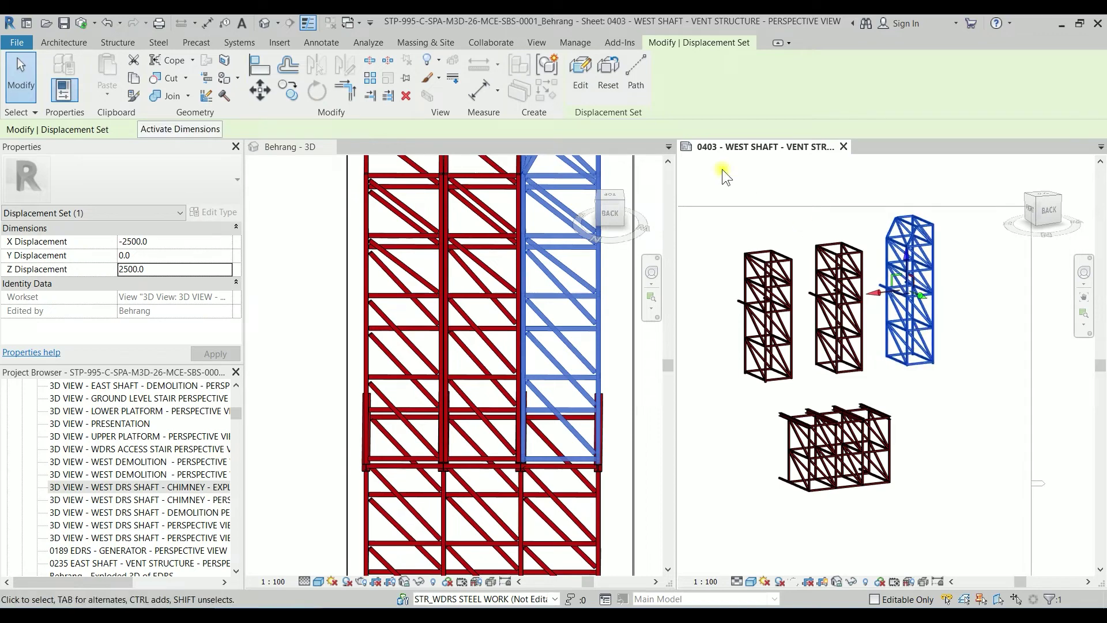
click(639, 66)
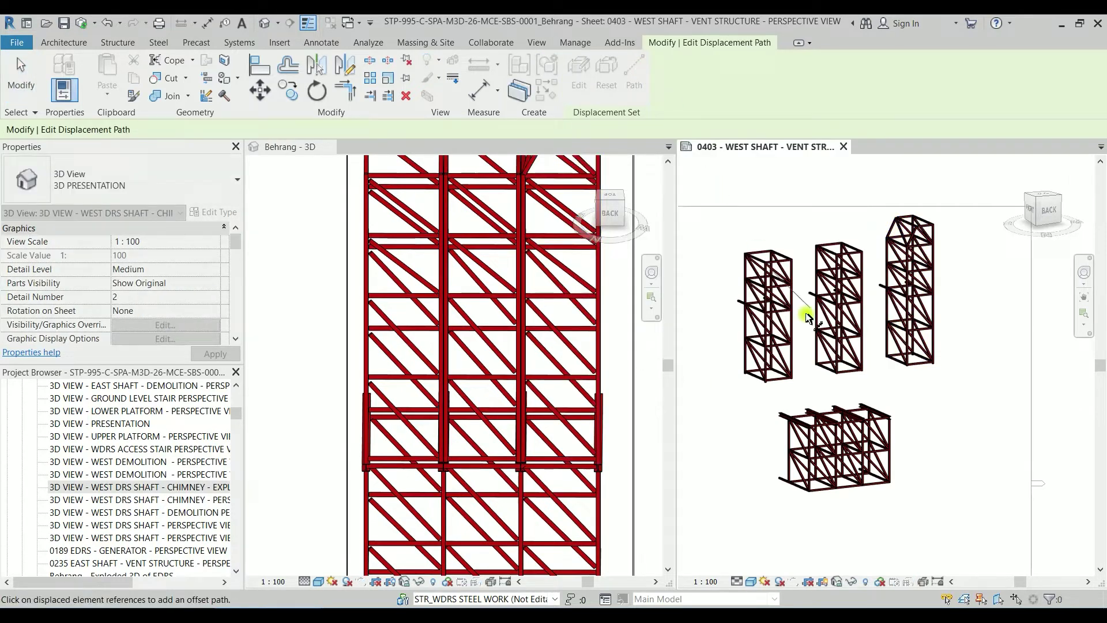
scroll(904, 409, up, 3)
scroll(898, 406, up, 3)
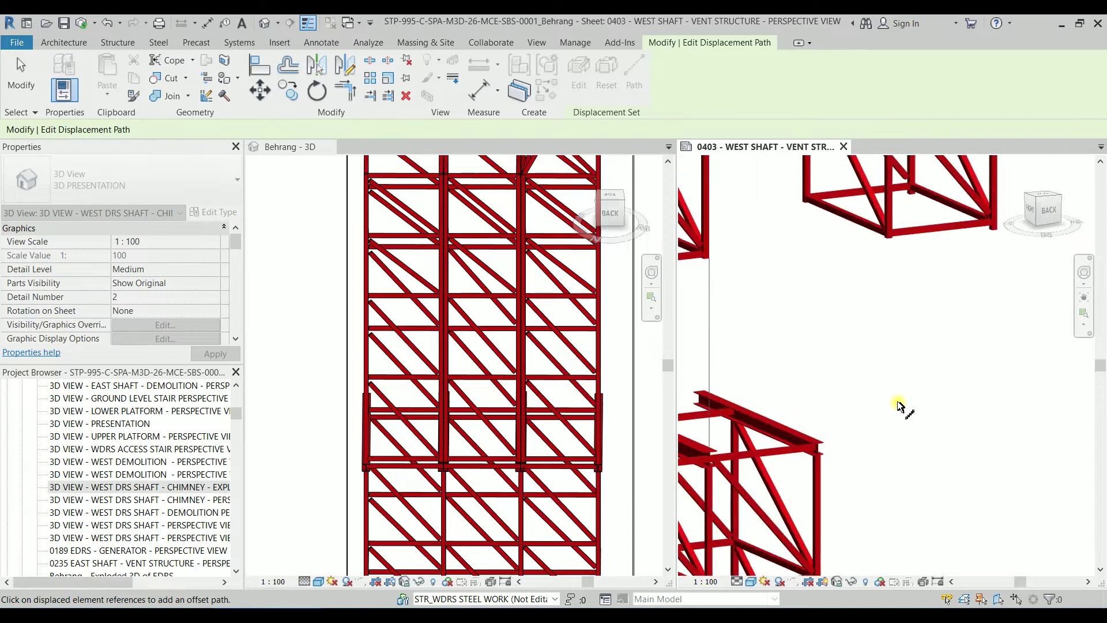
click(803, 203)
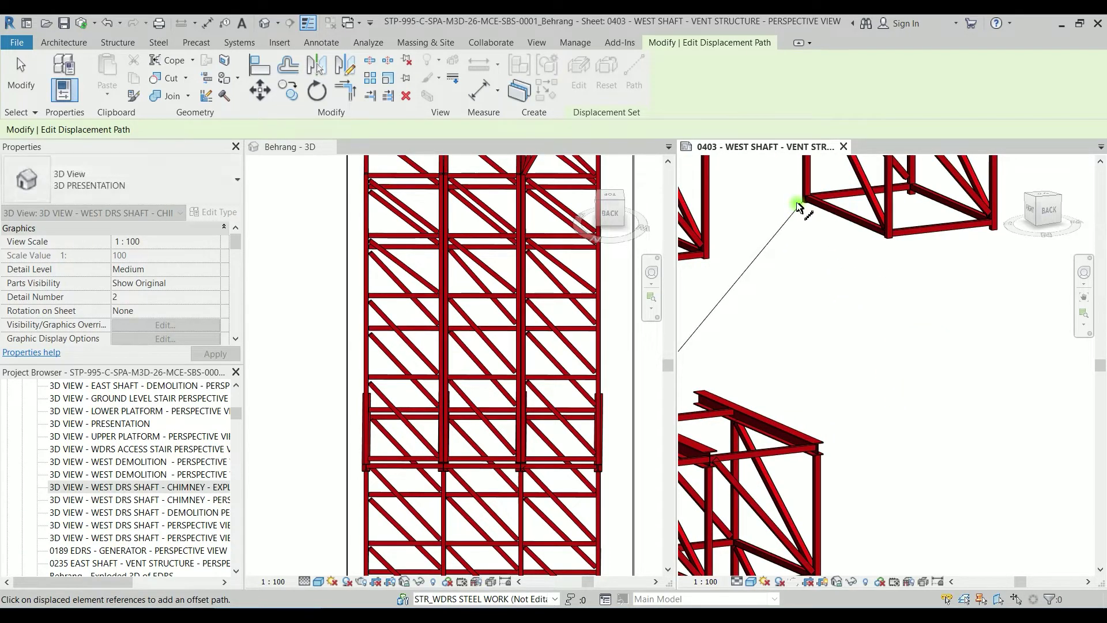
click(888, 235)
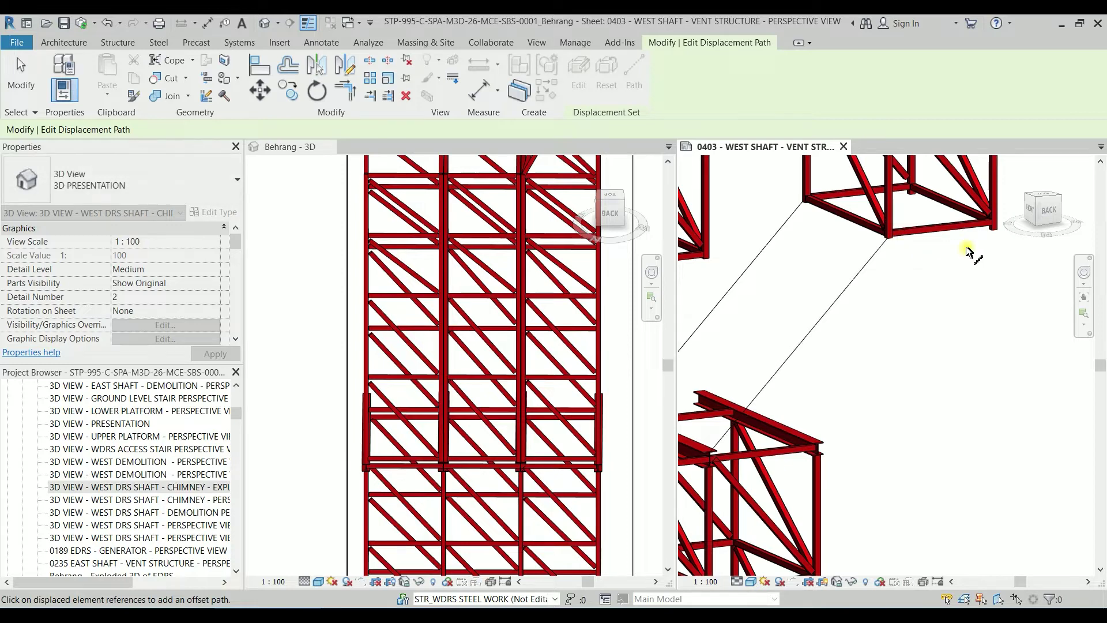
click(996, 232)
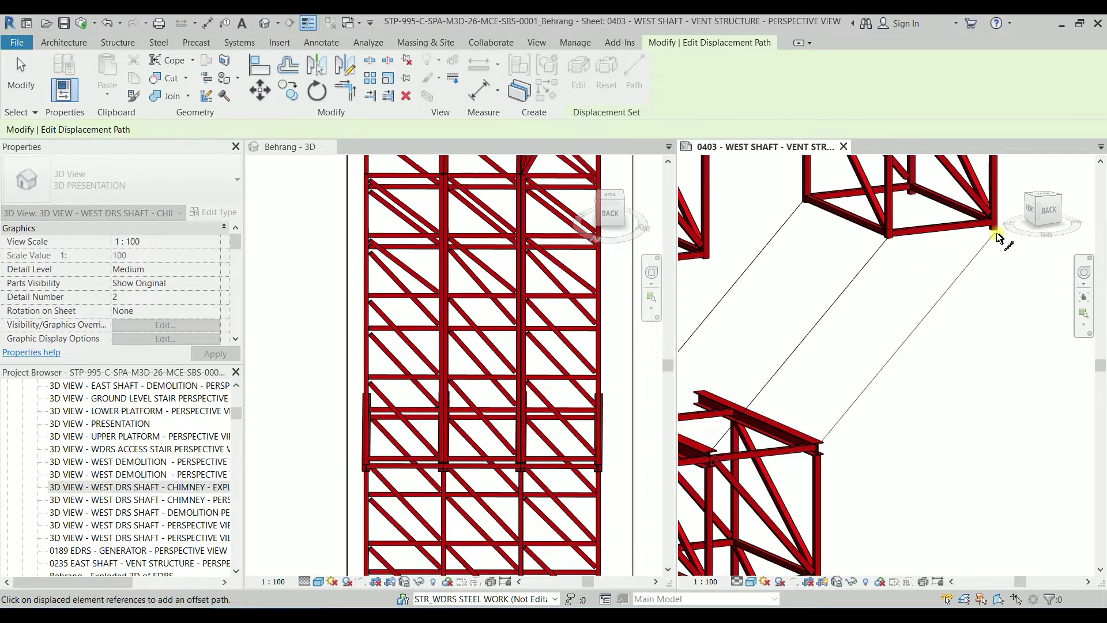
click(908, 195)
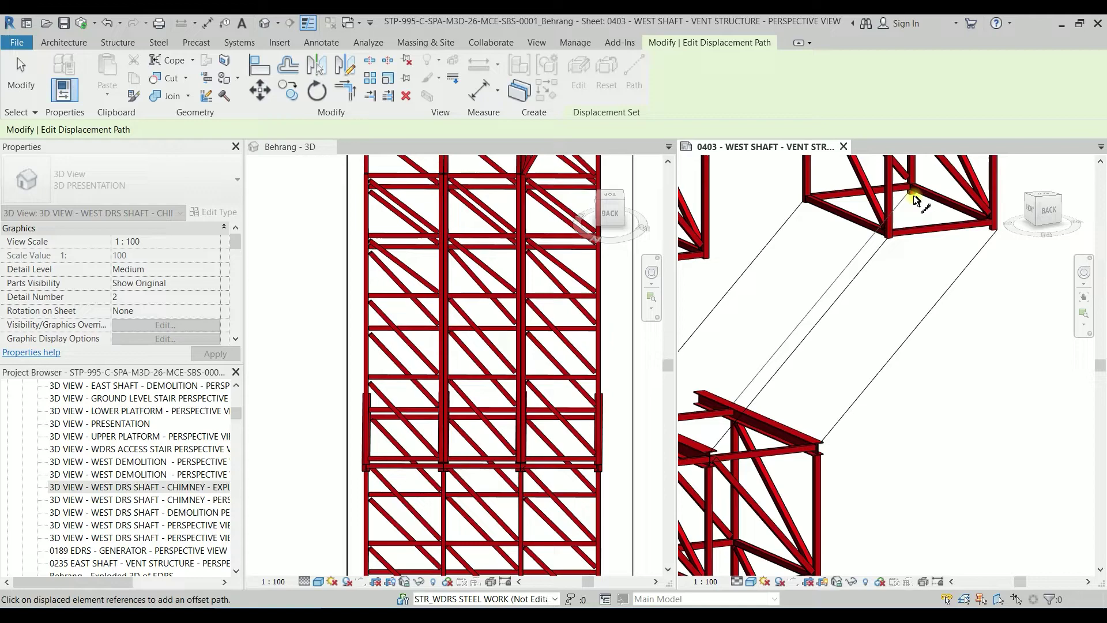
scroll(907, 273, down, 3)
shift+middle_drag(934, 303, 808, 284)
scroll(809, 284, up, 3)
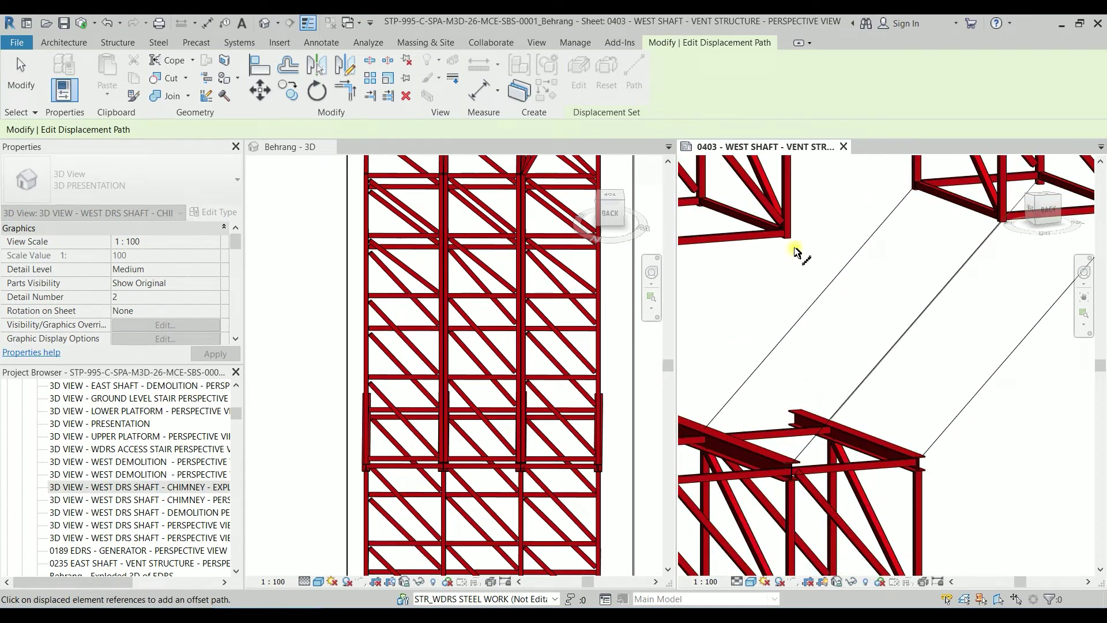
scroll(810, 247, down, 4)
key(Escape)
middle_drag(753, 235, 952, 289)
Step: Add vertical displacement paths at the middle module's right, lower-left and left corners
click(948, 292)
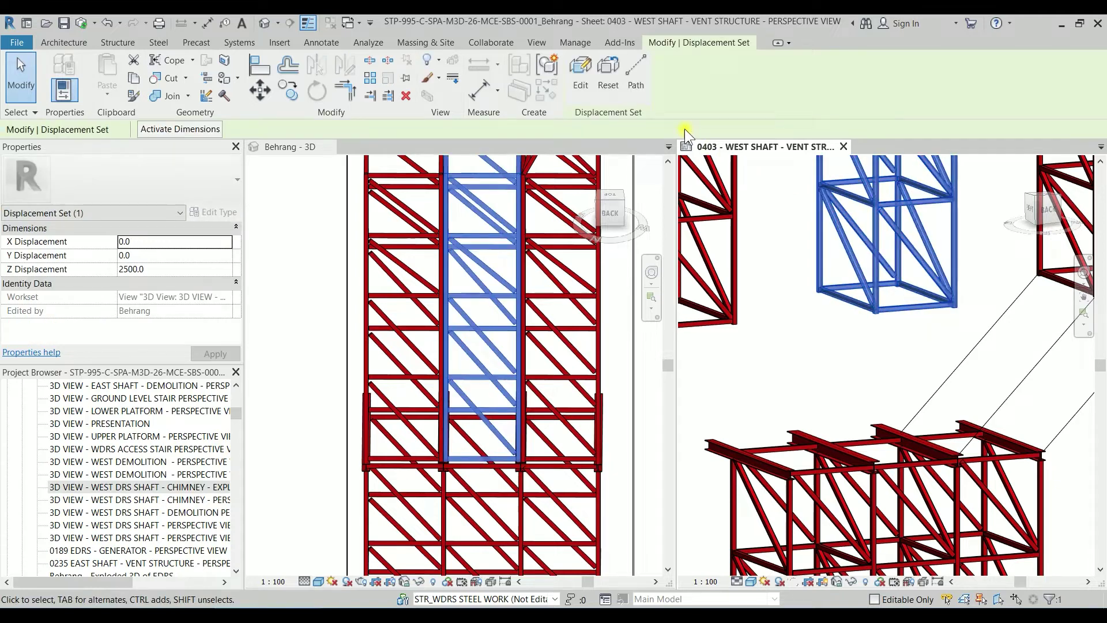
click(640, 87)
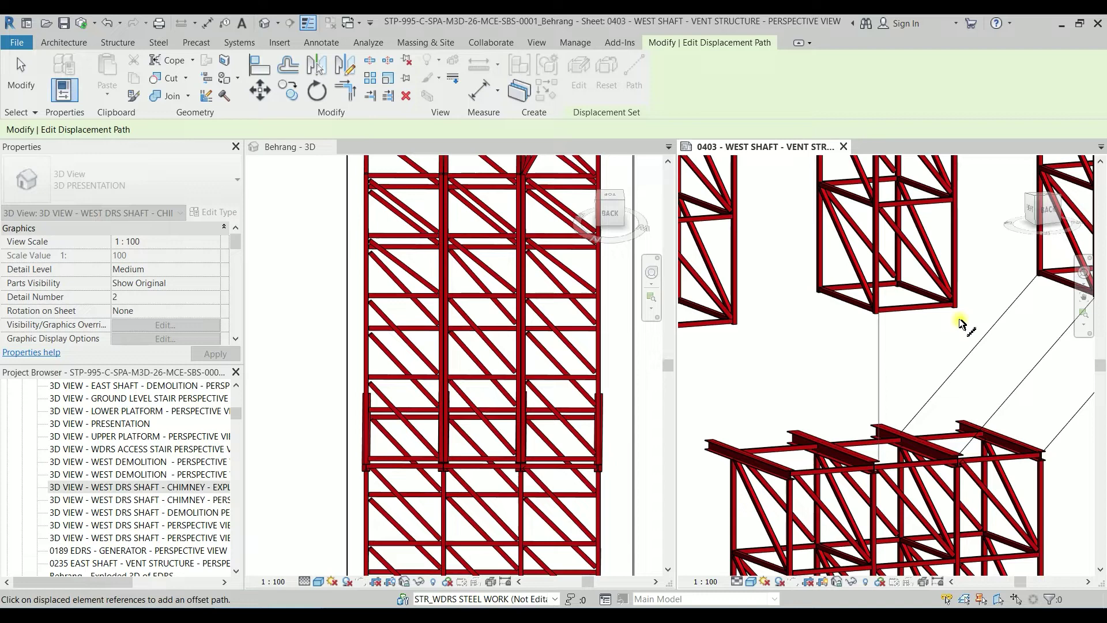
scroll(960, 324, up, 2)
scroll(828, 343, down, 4)
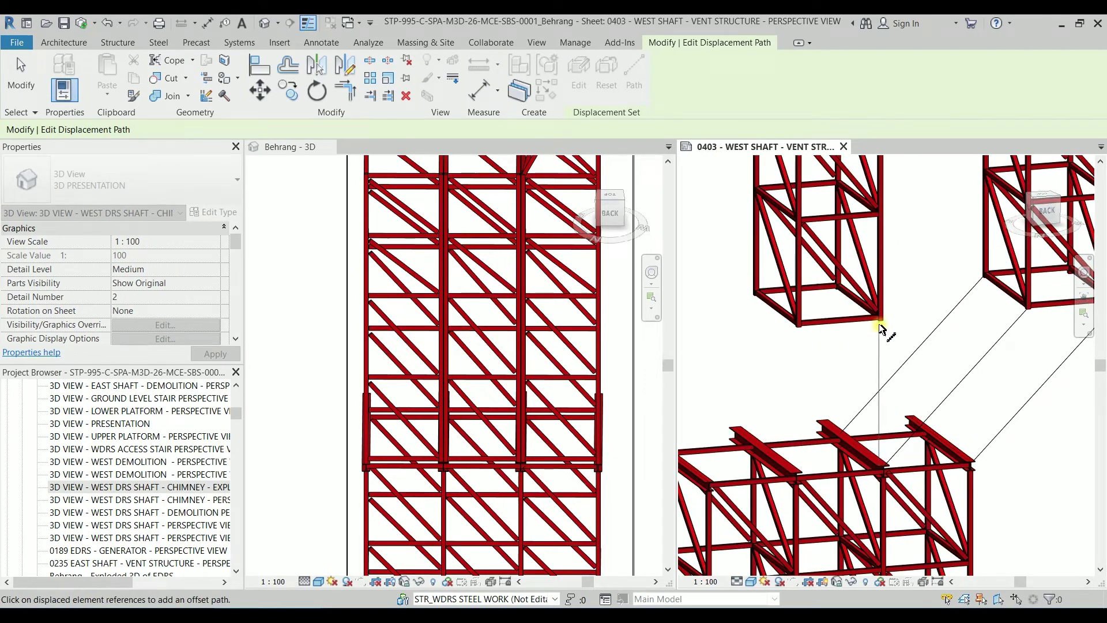
click(879, 324)
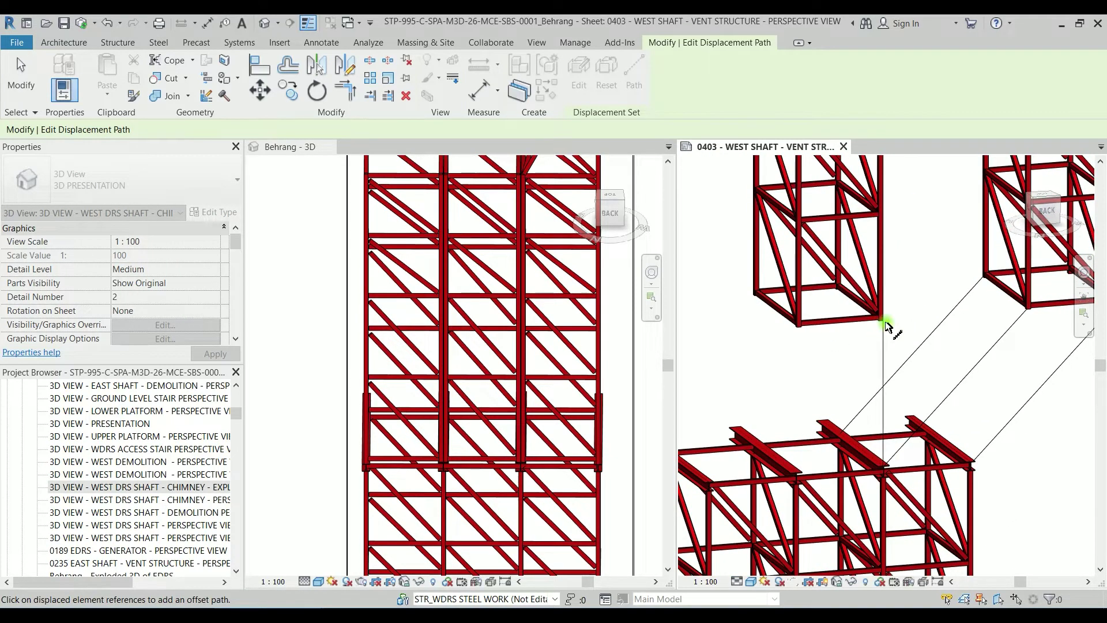
click(796, 333)
click(755, 297)
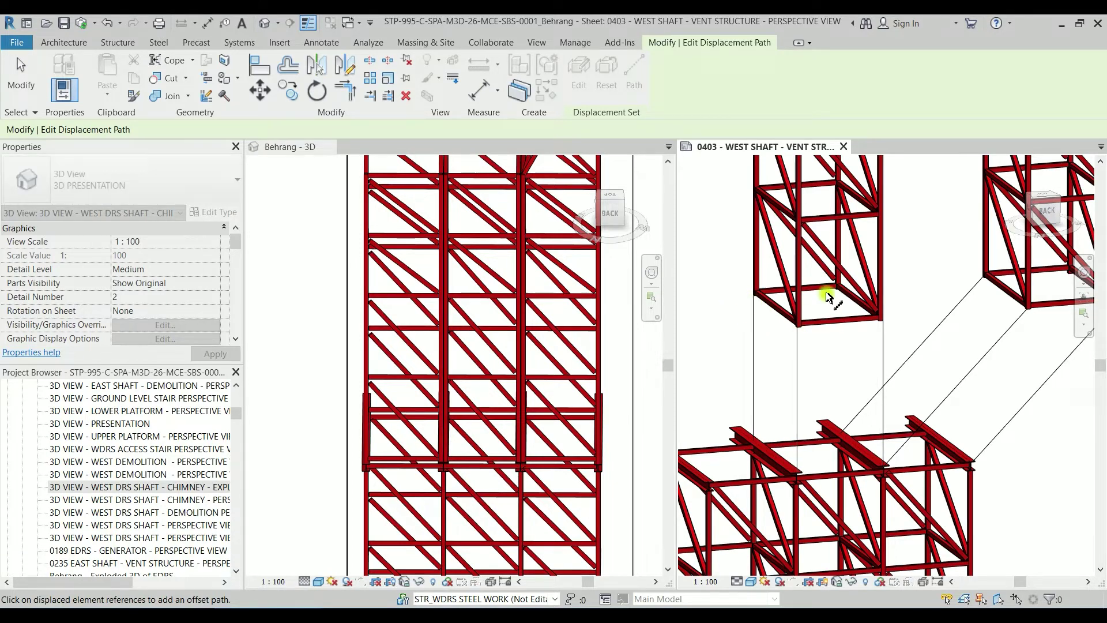
scroll(841, 295, up, 5)
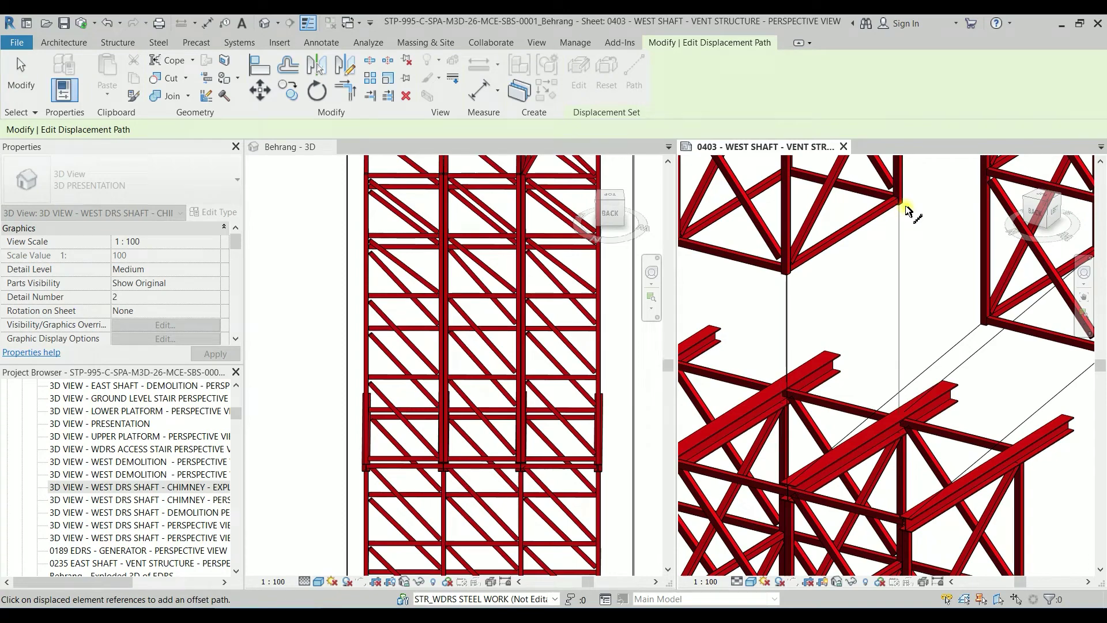
scroll(859, 294, down, 4)
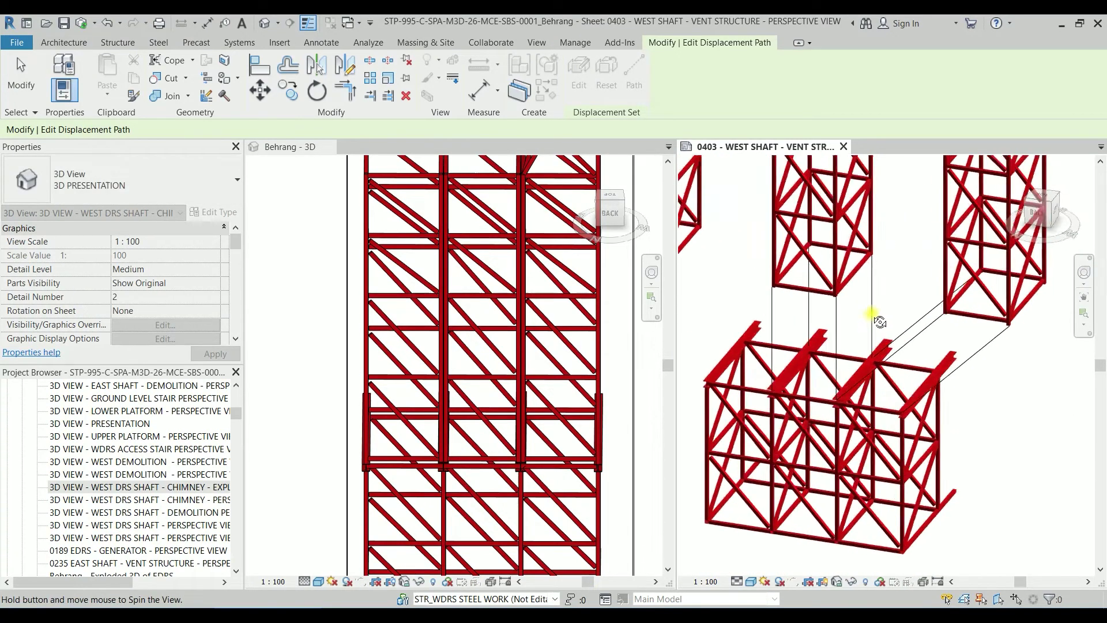
key(Escape)
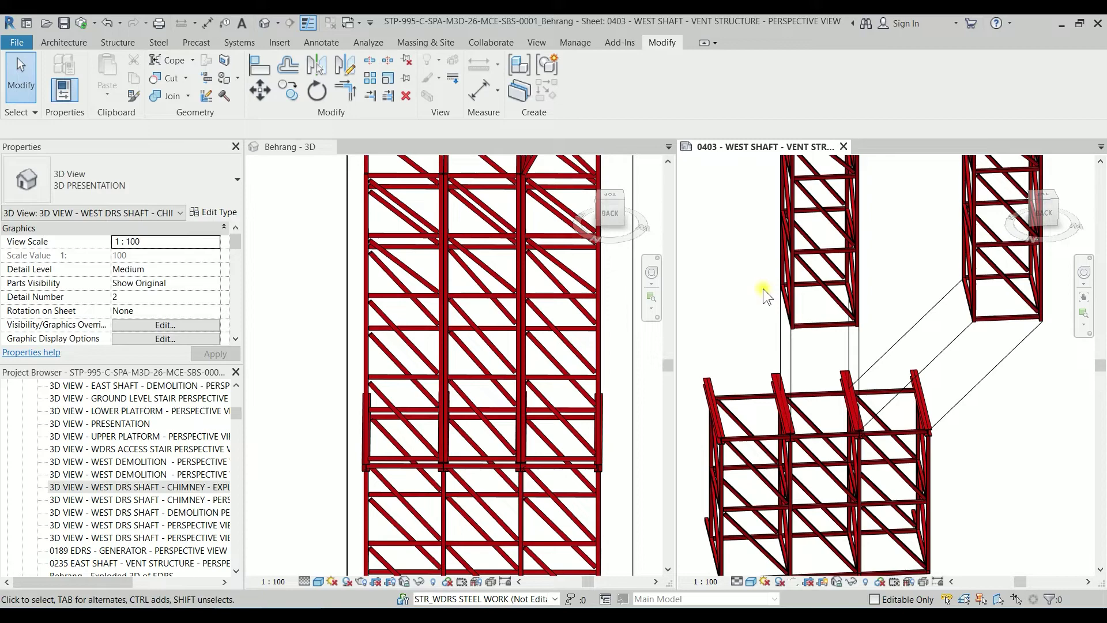
middle_drag(763, 289, 884, 323)
Step: Select the left module's displacement set and add a path from its bottom outer corner
click(797, 293)
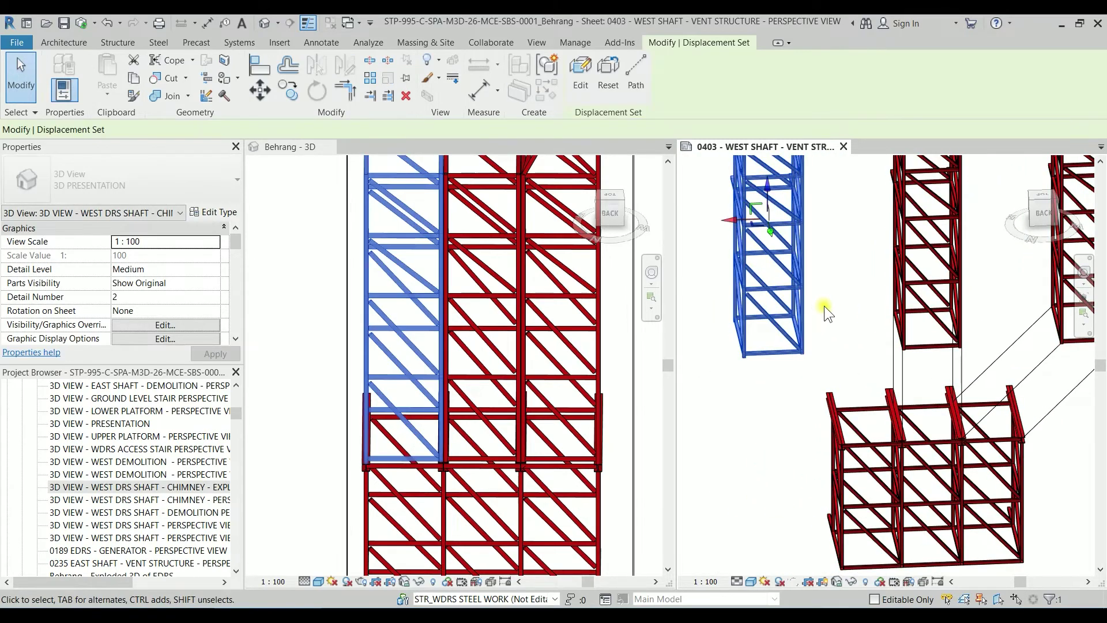
shift+middle_drag(824, 305, 830, 340)
click(635, 72)
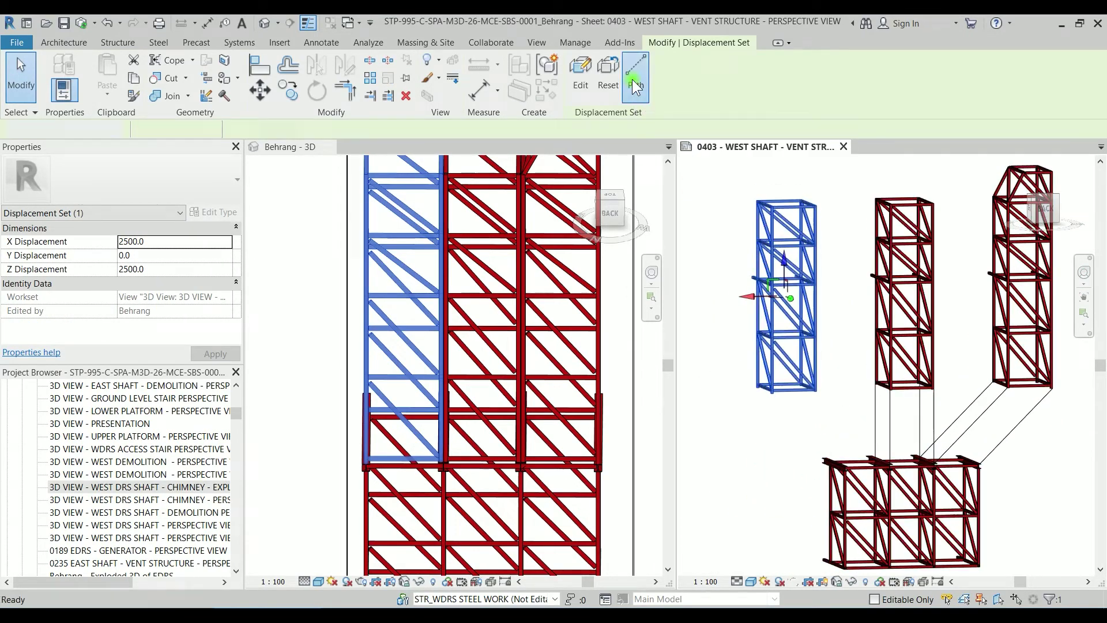
scroll(815, 415, up, 5)
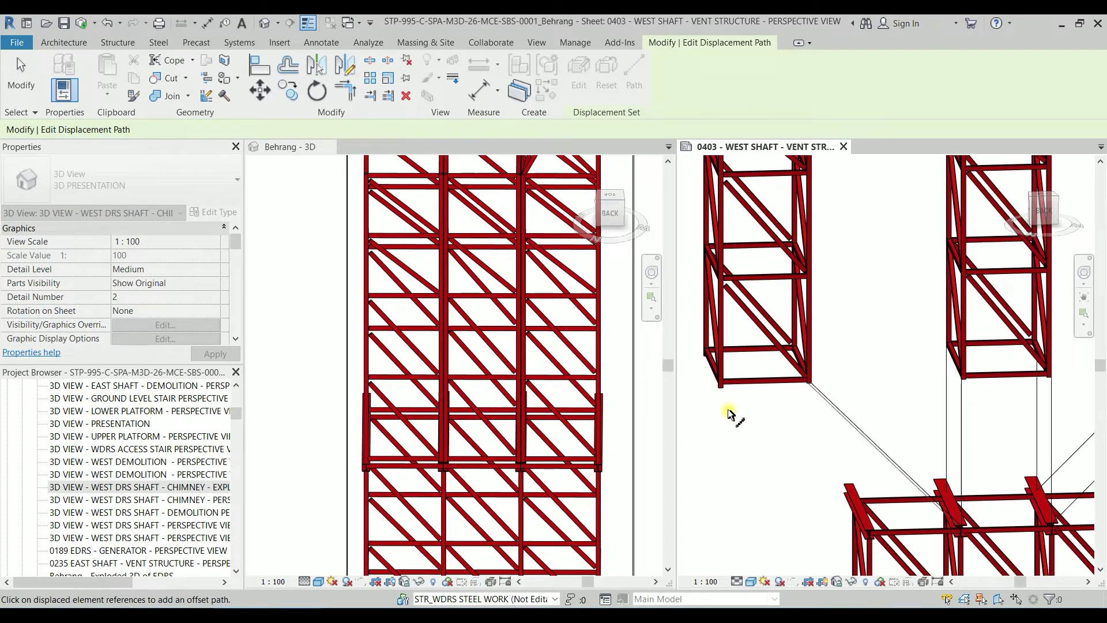
click(720, 391)
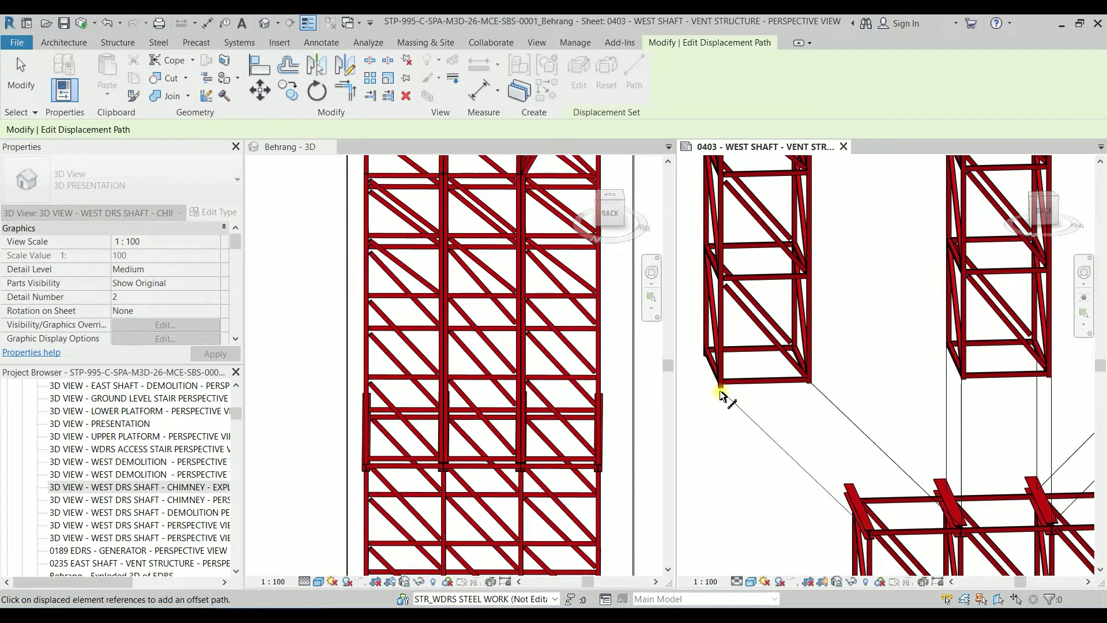
shift+middle_drag(703, 374, 722, 380)
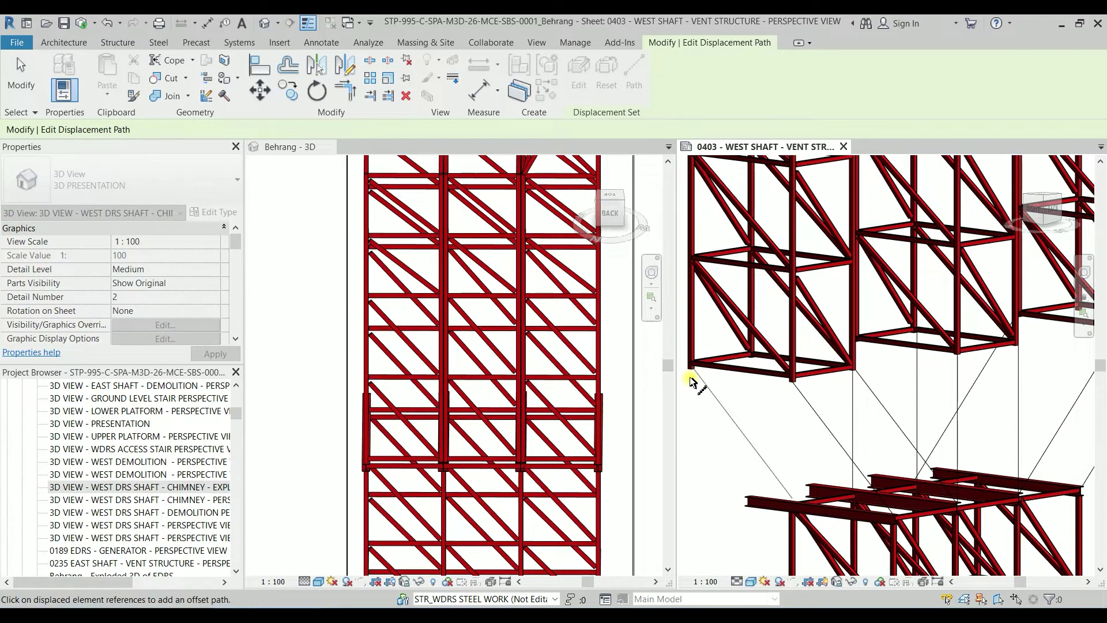
scroll(692, 380, up, 5)
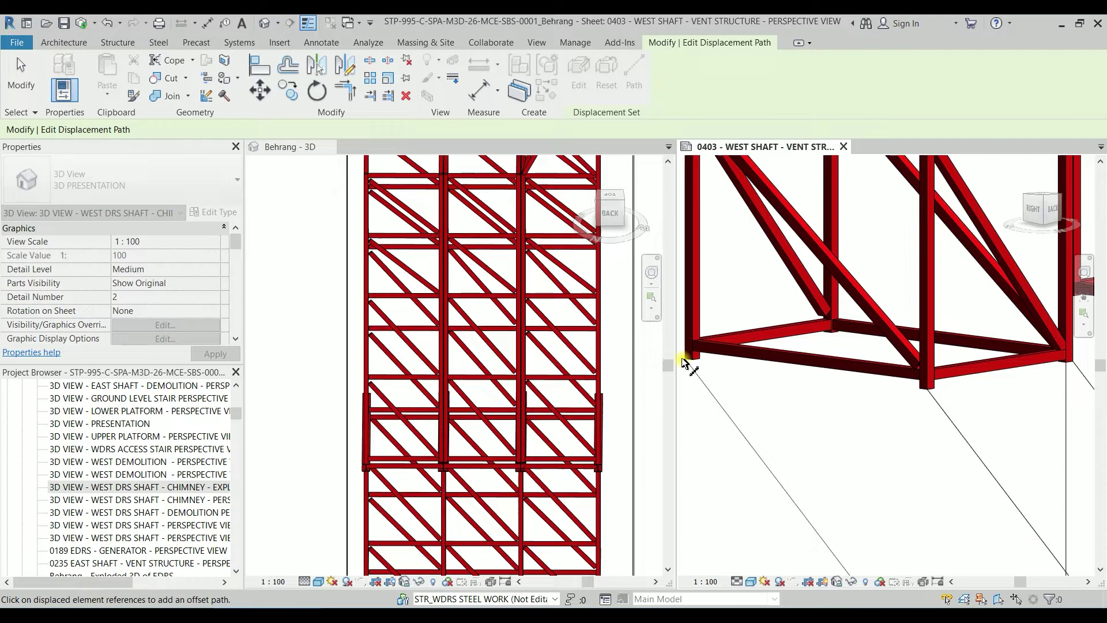
Step: Add a second path from the left shaft's inner bottom corner, then finish path editing
click(830, 336)
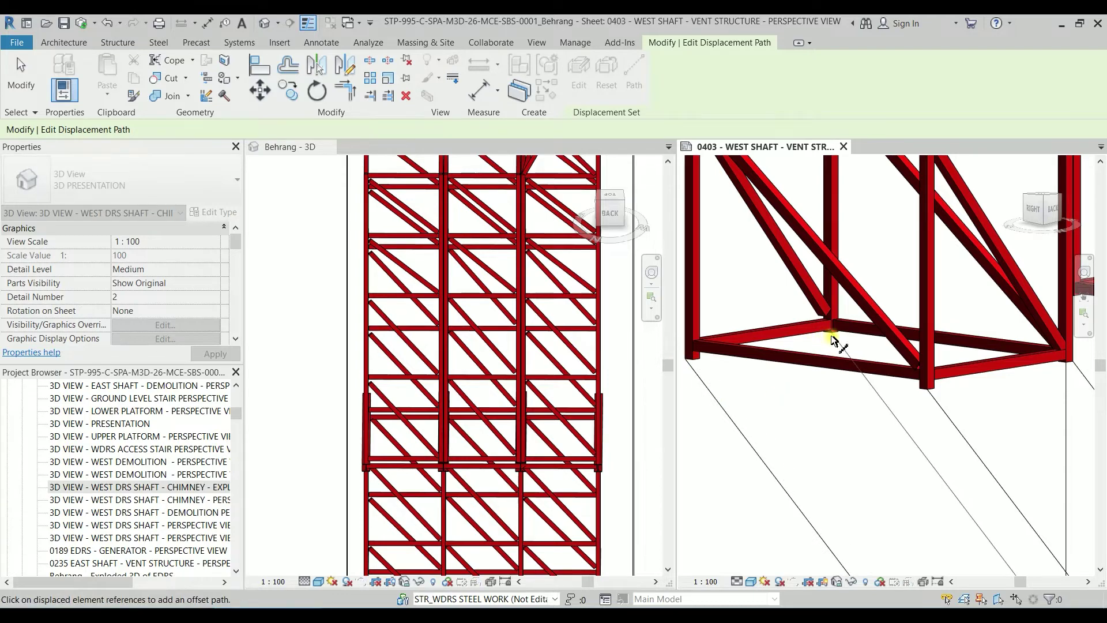
scroll(839, 352, down, 10)
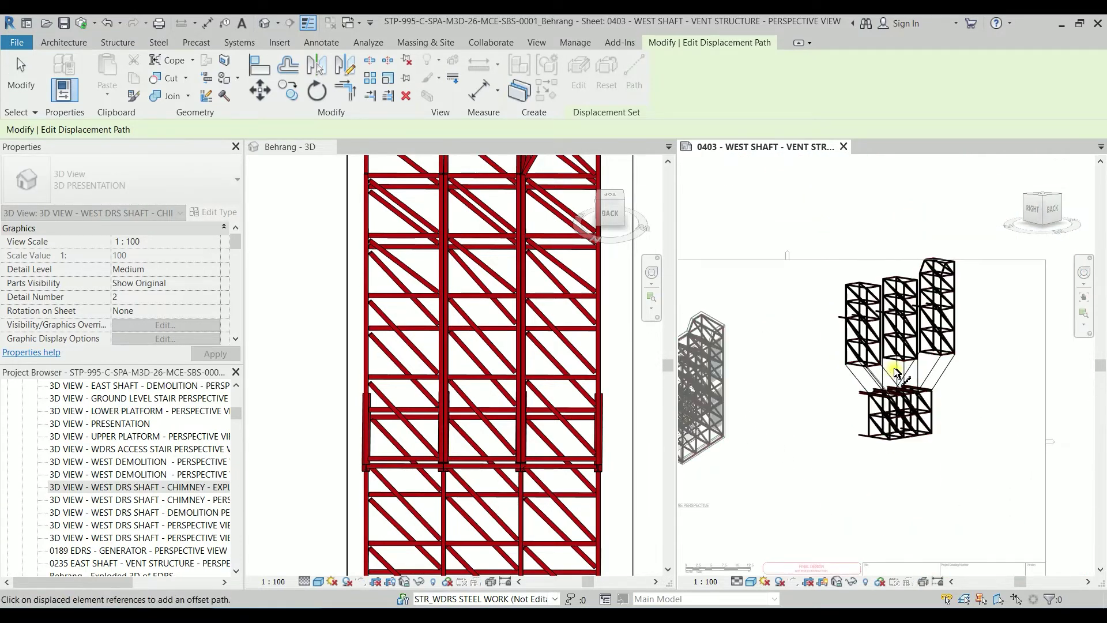
scroll(896, 372, up, 3)
shift+middle_drag(946, 382, 839, 394)
scroll(837, 397, up, 5)
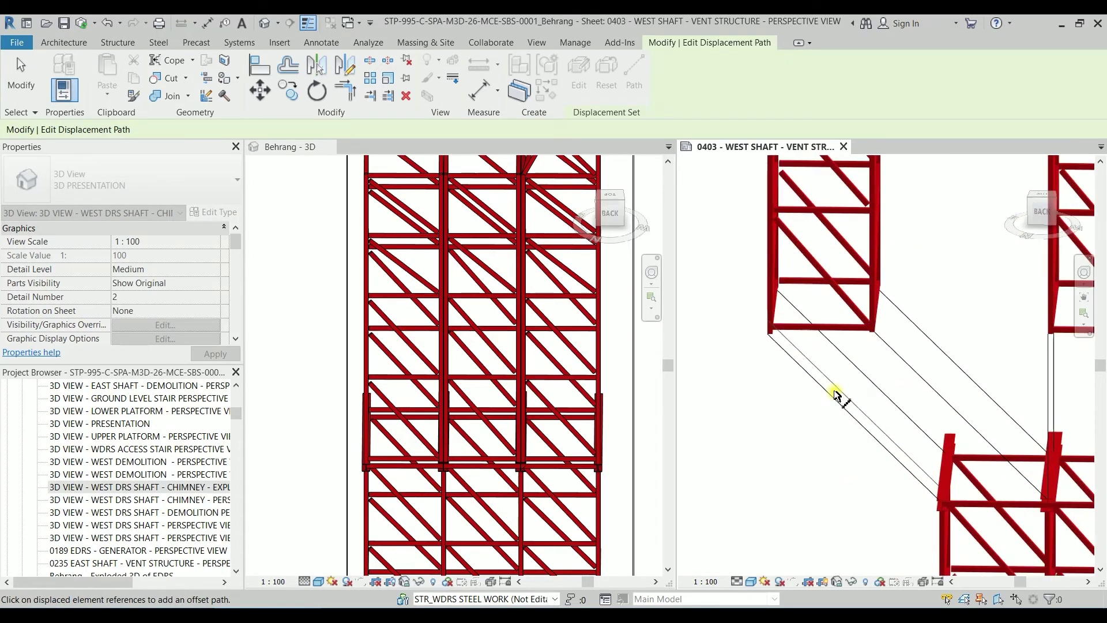
key(Escape)
scroll(819, 404, down, 8)
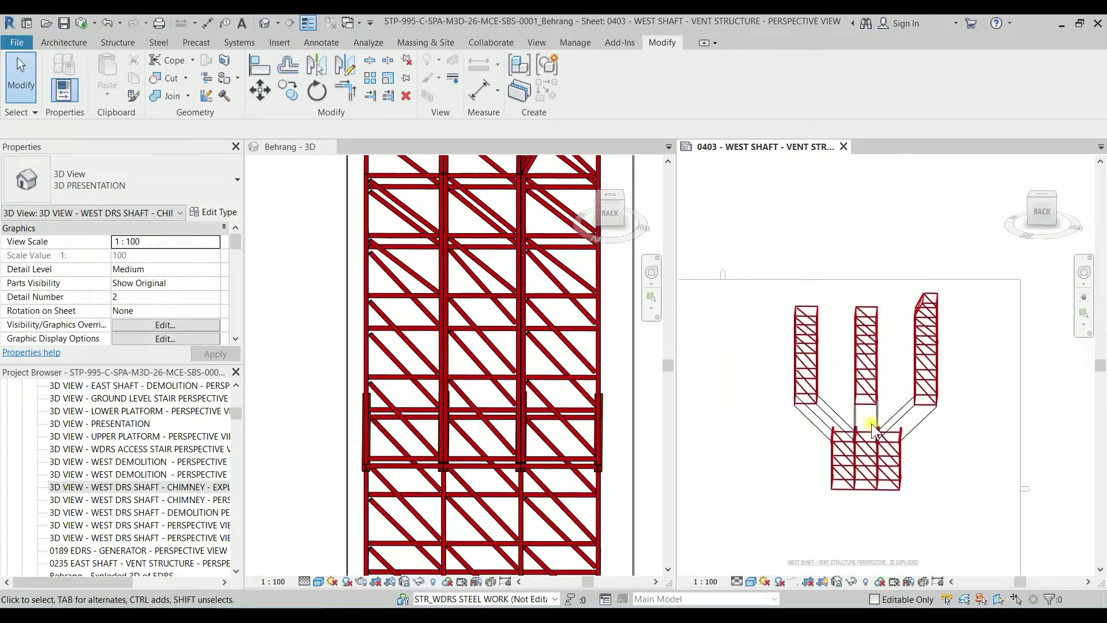
Step: Orbit and zoom the sheet's 3D view to angle on the three chimney towers
shift+middle_drag(874, 430, 977, 398)
scroll(910, 420, down, 2)
scroll(982, 386, up, 4)
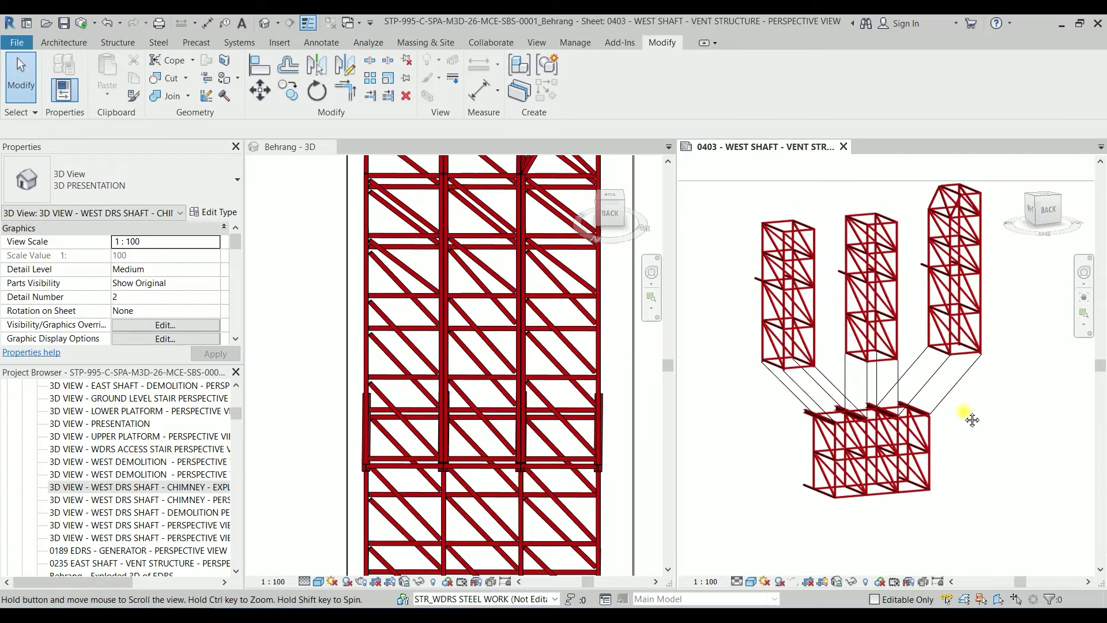
scroll(961, 413, up, 5)
scroll(965, 410, down, 6)
scroll(965, 410, down, 2)
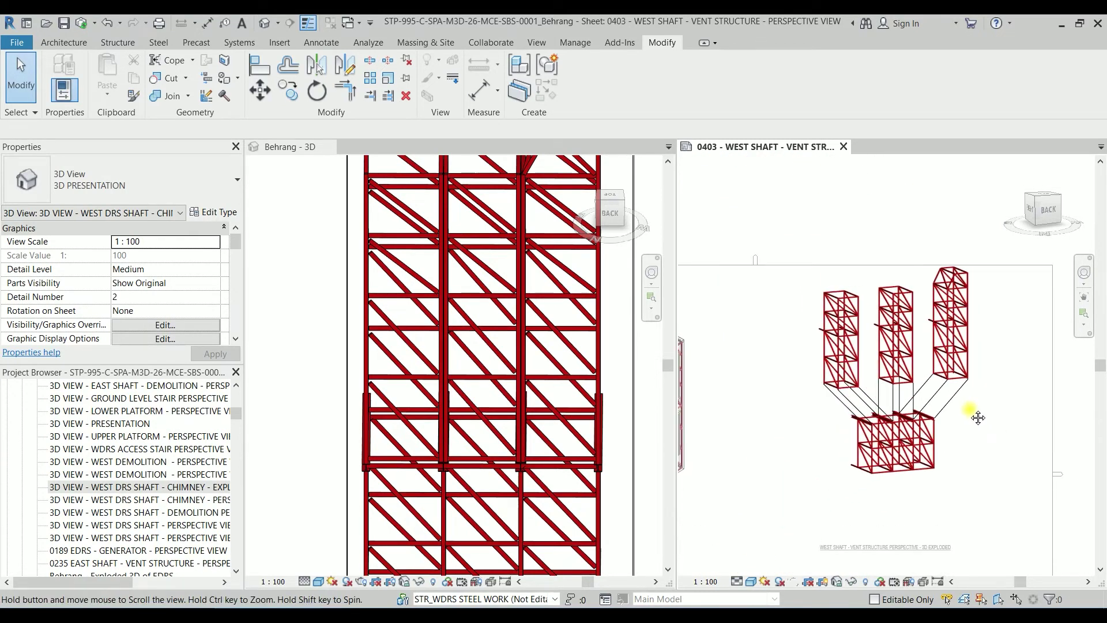
Step: Deactivate the sheet's 3D view and move the chimney viewport lower on sheet 0403
right_click(977, 384)
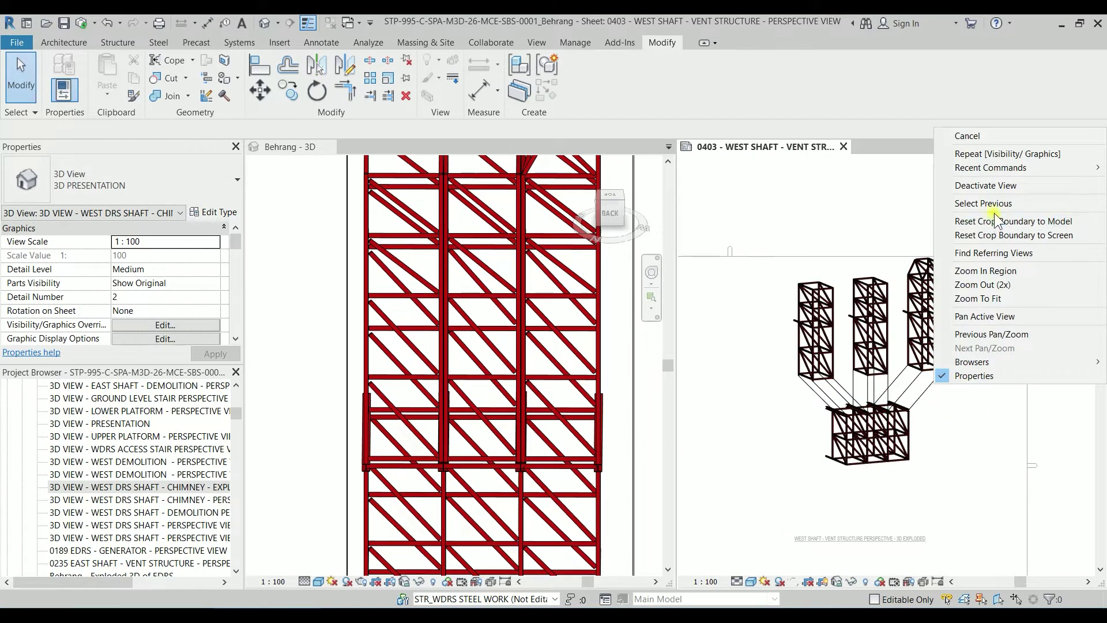
click(1004, 185)
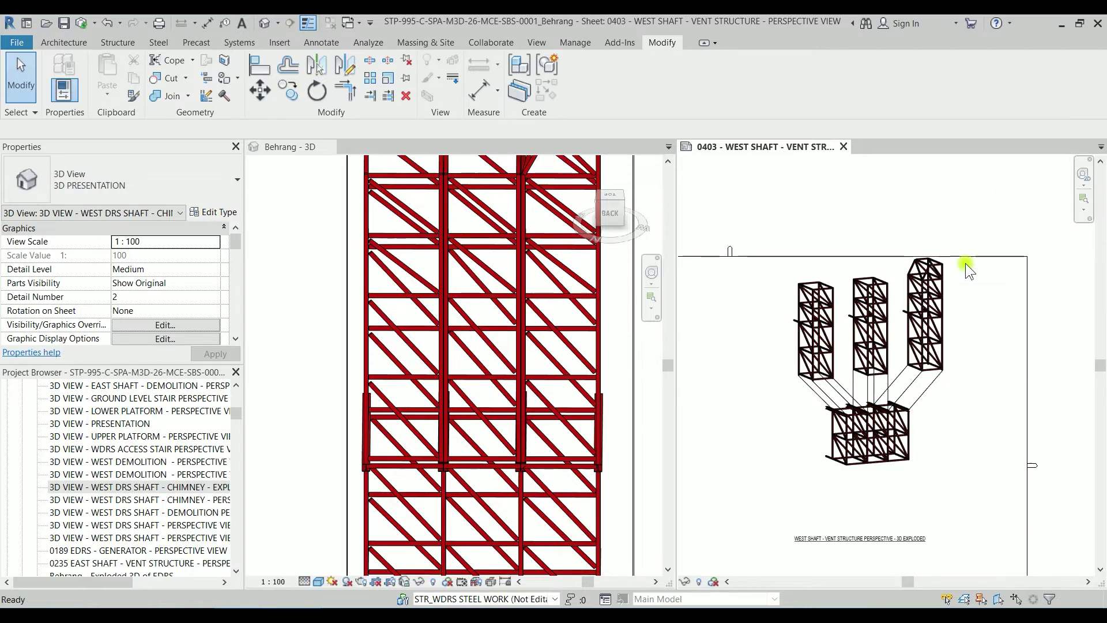
click(869, 379)
drag(869, 379, 902, 457)
middle_drag(901, 457, 918, 402)
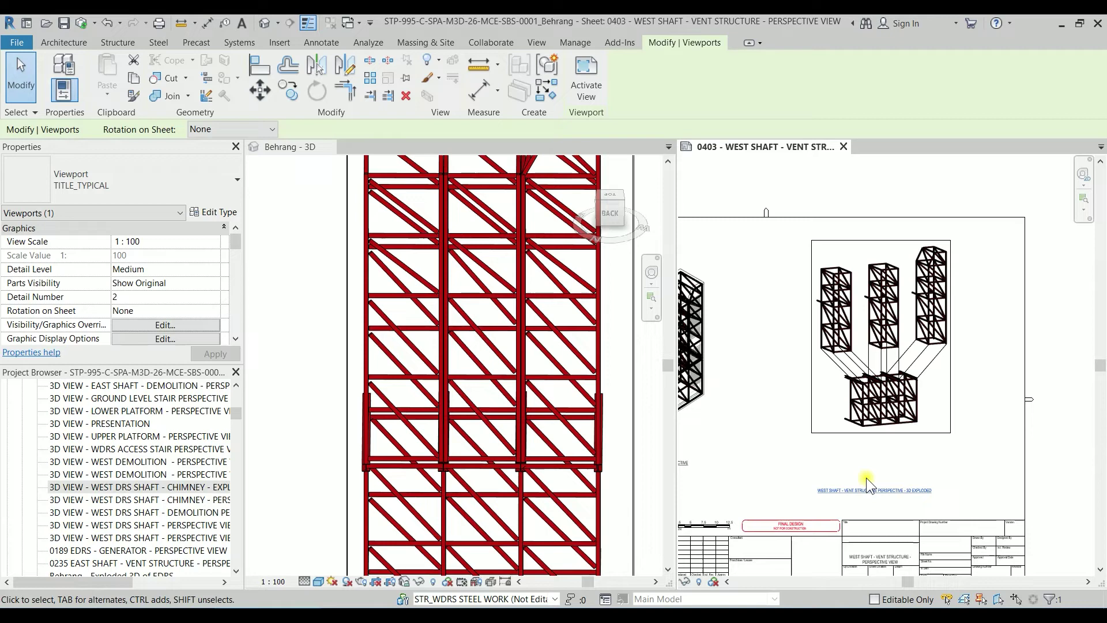
Step: Move the viewport title up toward the view, then reactivate the viewport
click(877, 493)
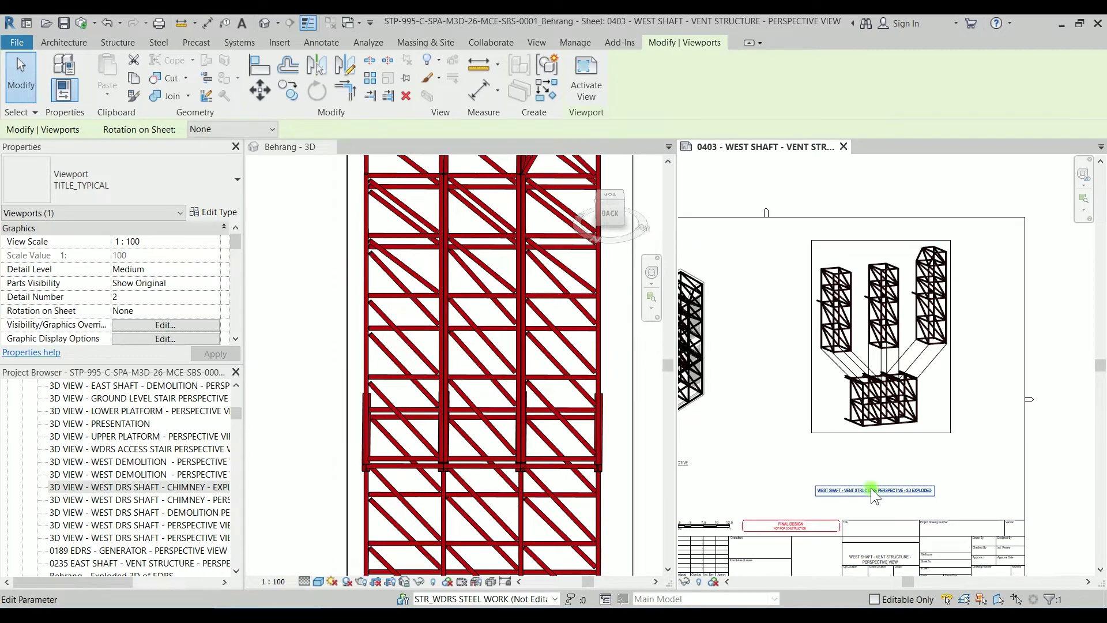
click(887, 526)
click(1053, 503)
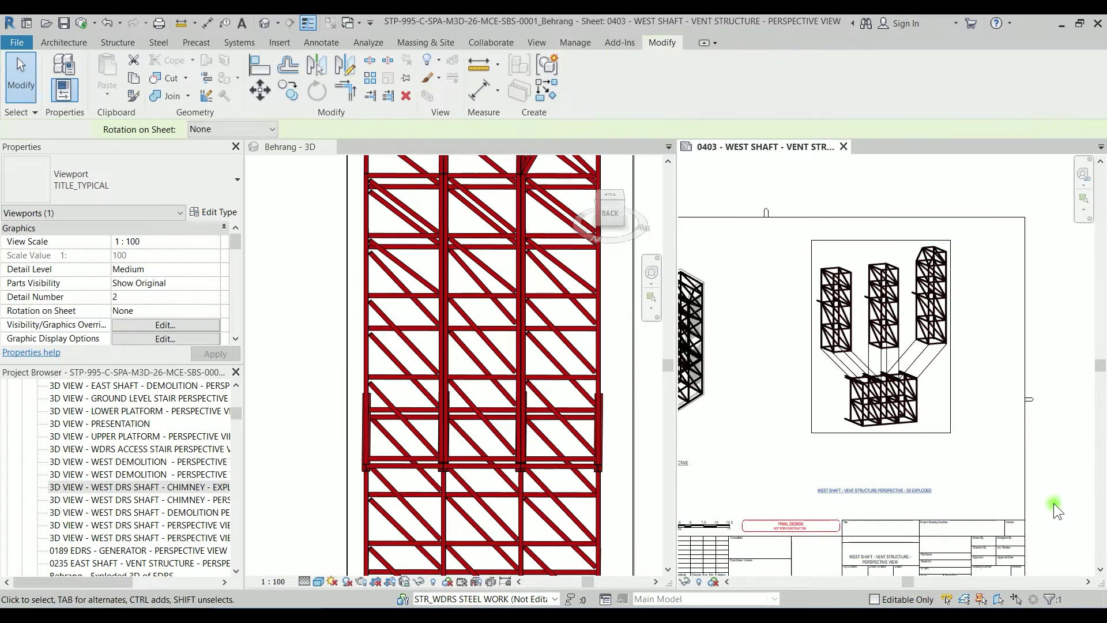
click(874, 494)
drag(875, 494, 877, 467)
scroll(937, 351, up, 3)
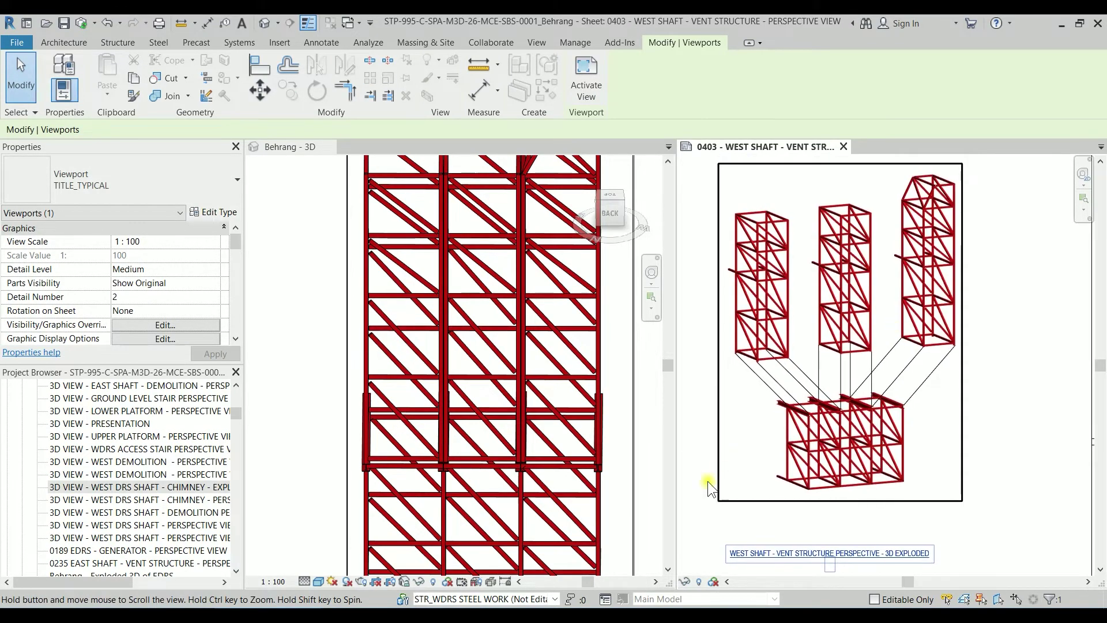
double_click(891, 427)
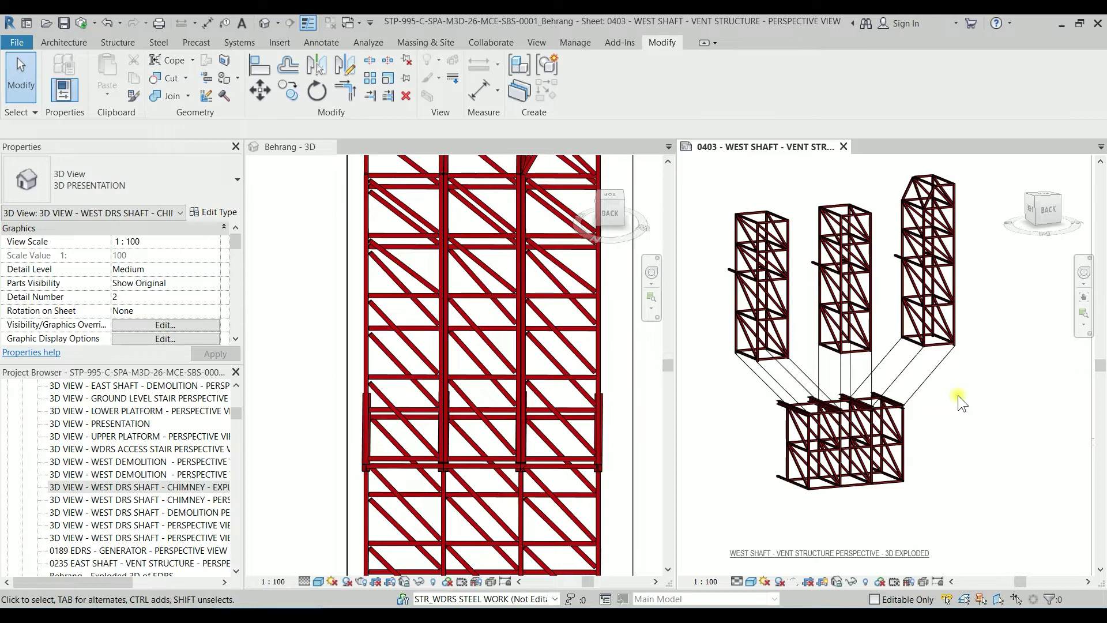
Step: Open Visibility/Graphics with VG and scroll through the Annotation Categories list
key(v)
key(g)
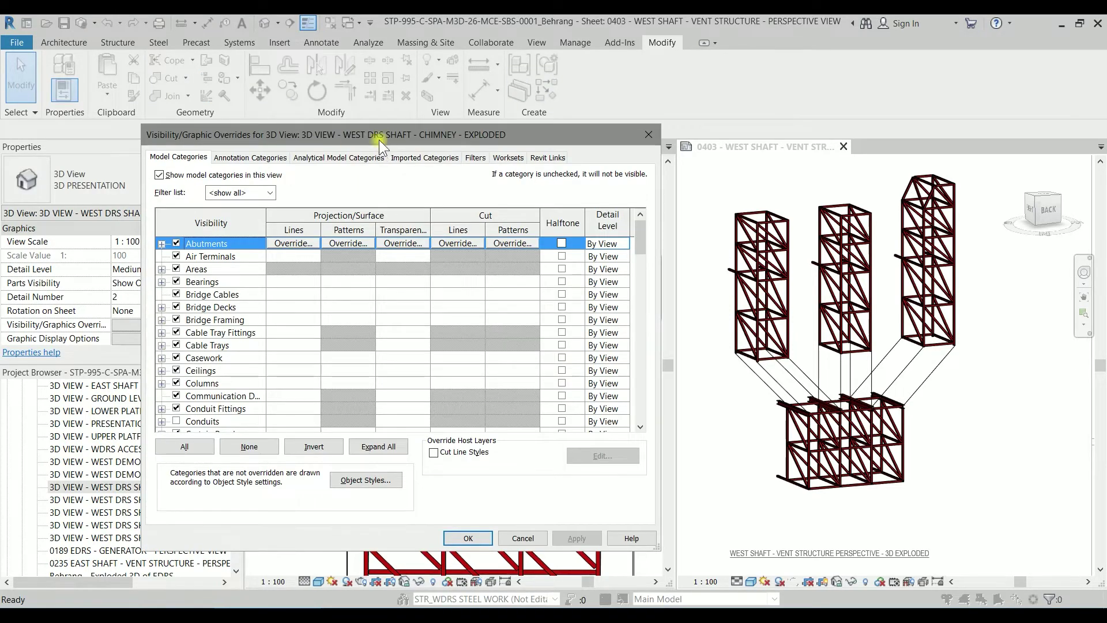
drag(379, 139, 487, 134)
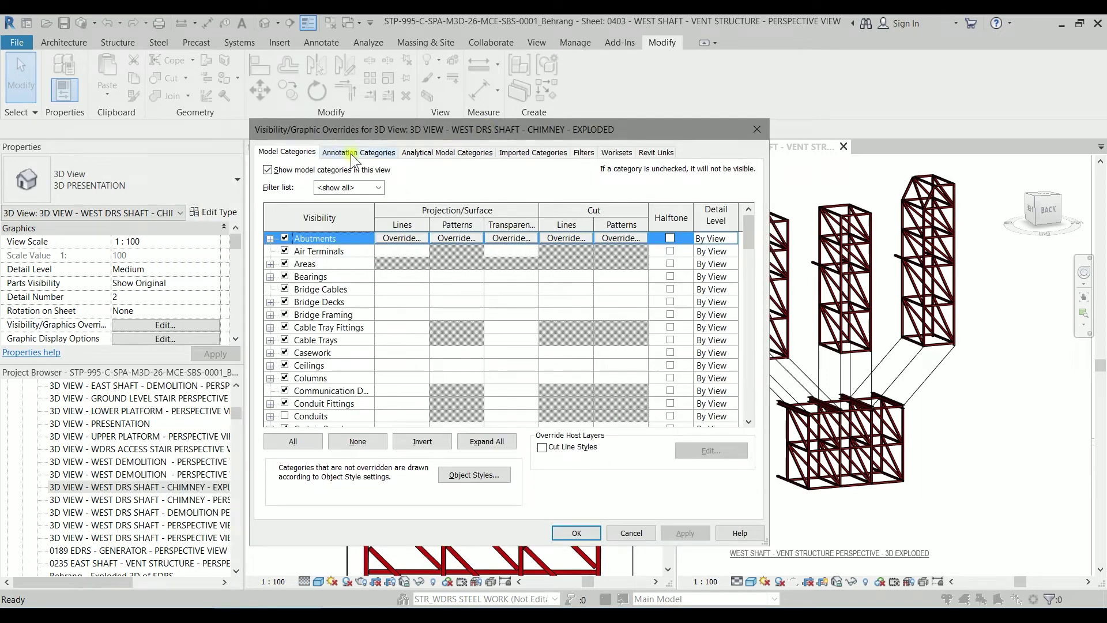
click(351, 154)
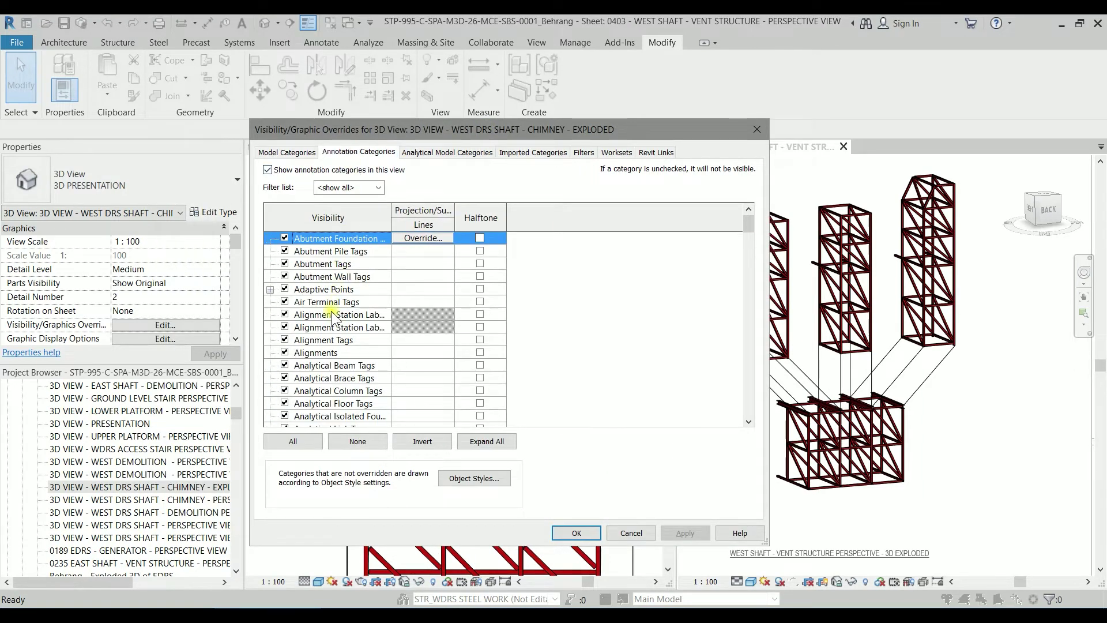
scroll(328, 324, down, 5)
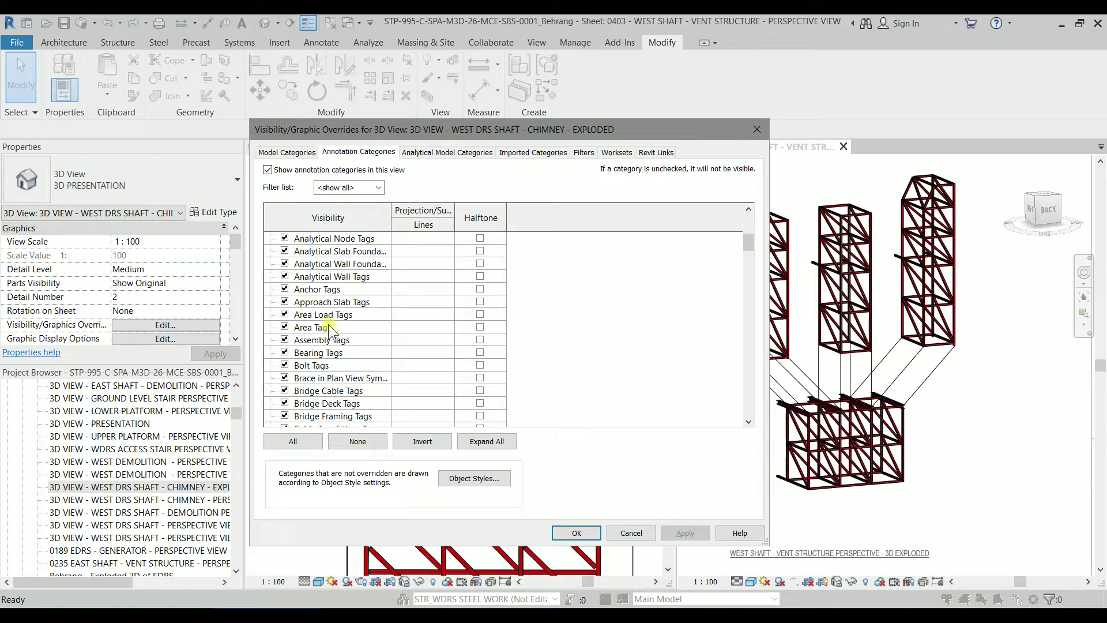
scroll(328, 324, down, 7)
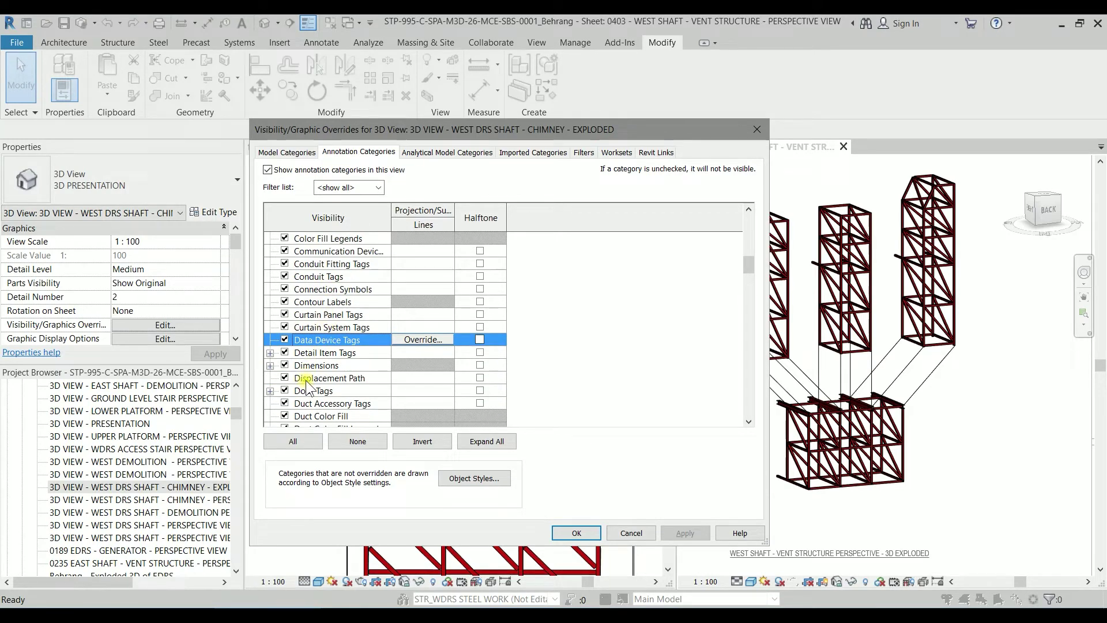
Step: Hide the Displacement Path category and apply, then turn it back on and apply
click(284, 378)
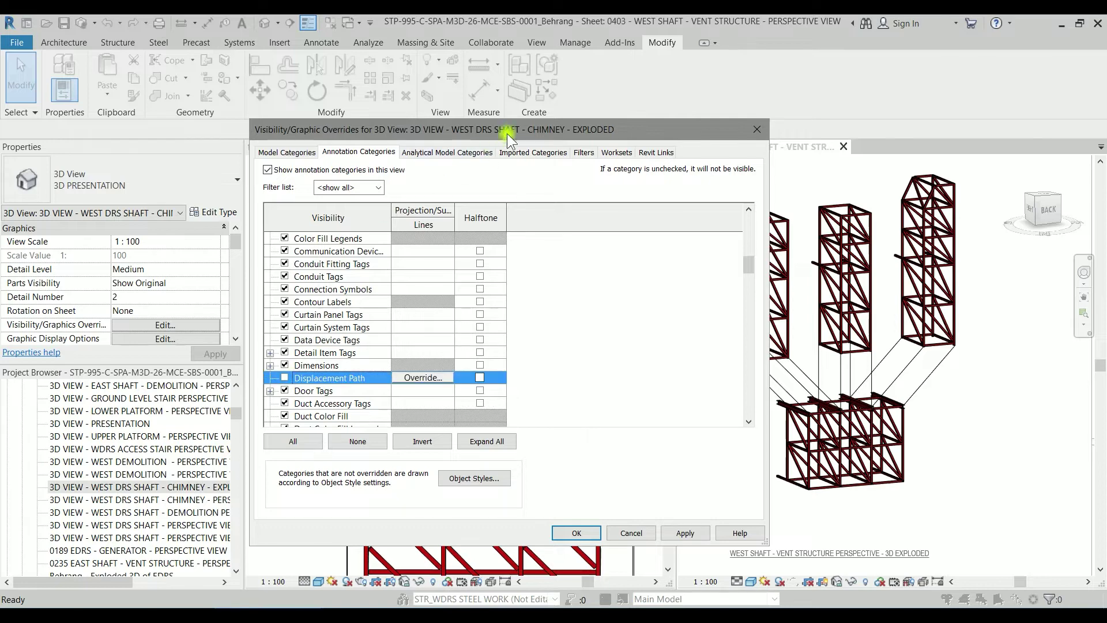
drag(507, 133, 474, 137)
click(642, 526)
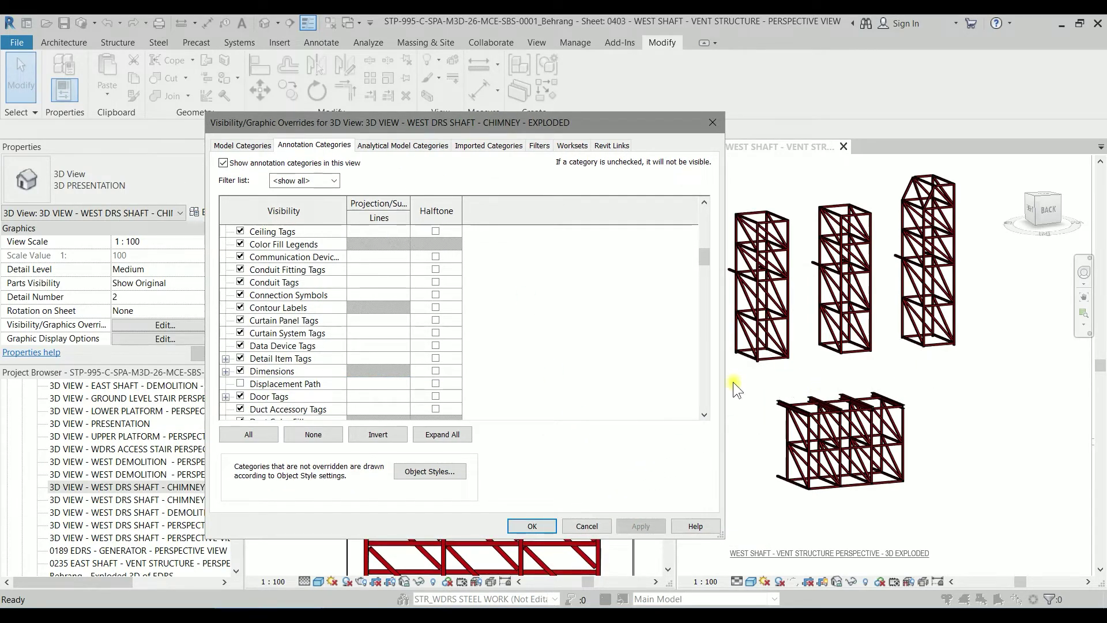
click(242, 383)
click(640, 526)
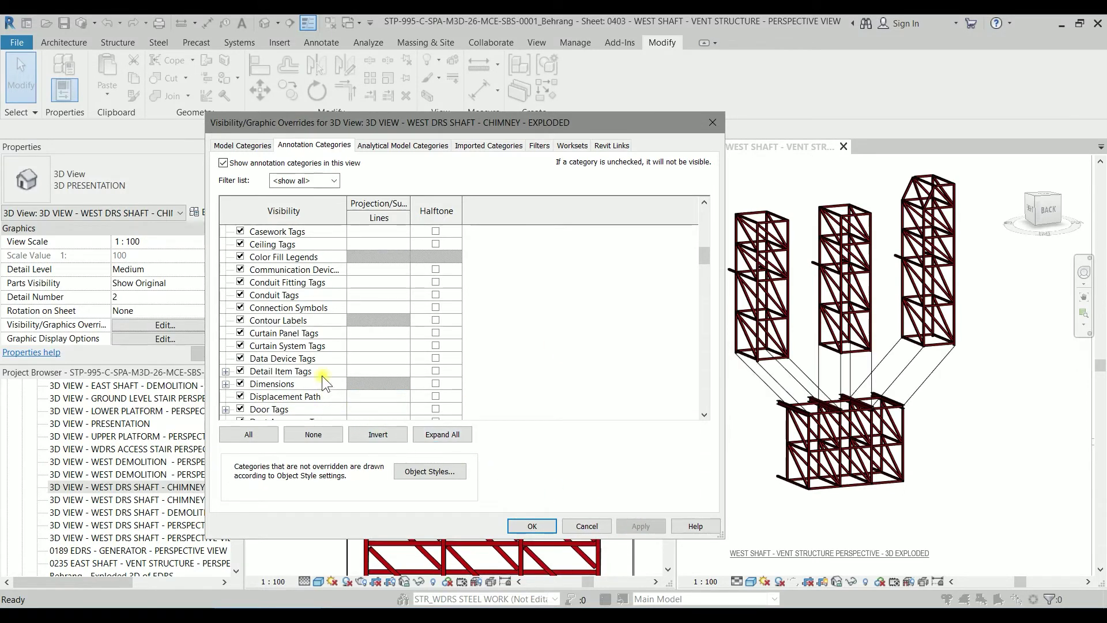
scroll(306, 369, down, 2)
scroll(286, 391, down, 2)
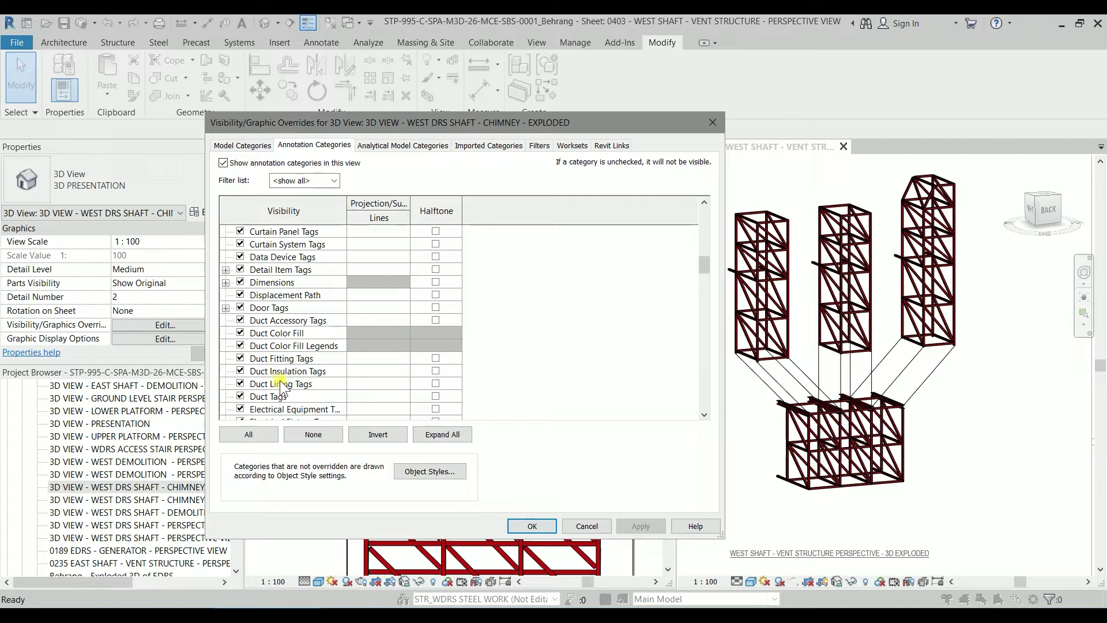
scroll(281, 387, down, 1)
scroll(302, 279, up, 1)
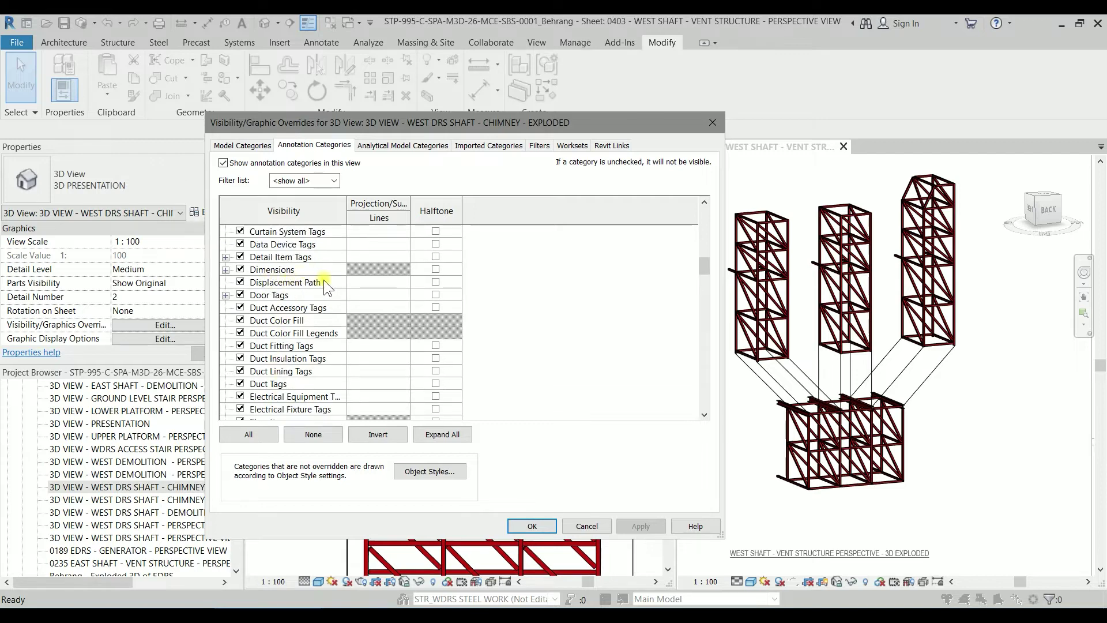
Step: Override the Displacement Path lines to the Dash pattern and apply
click(377, 281)
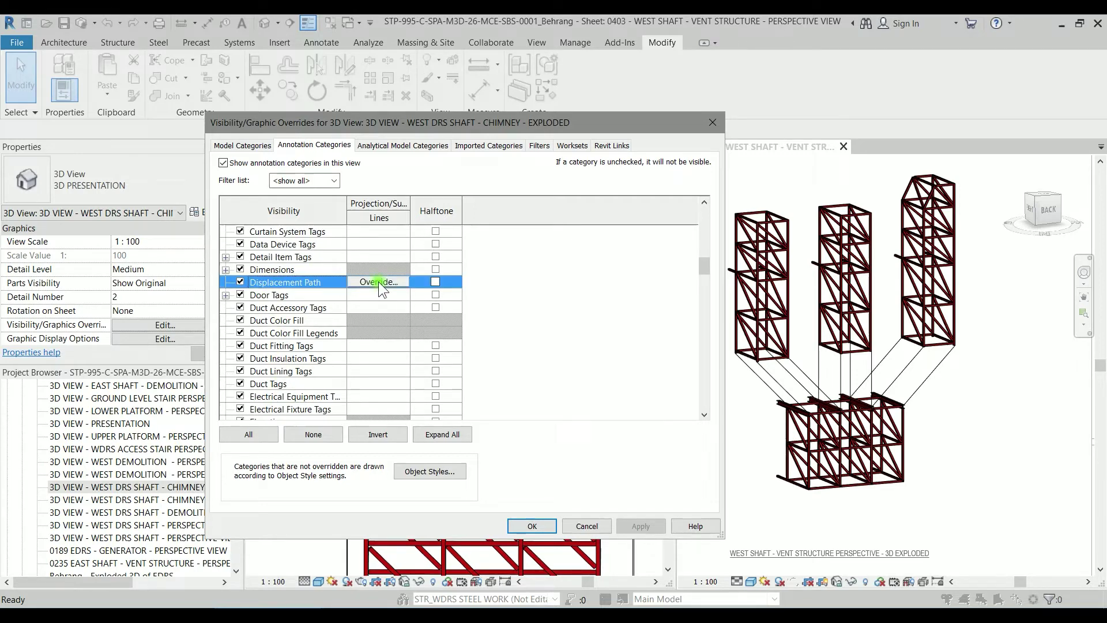
click(378, 281)
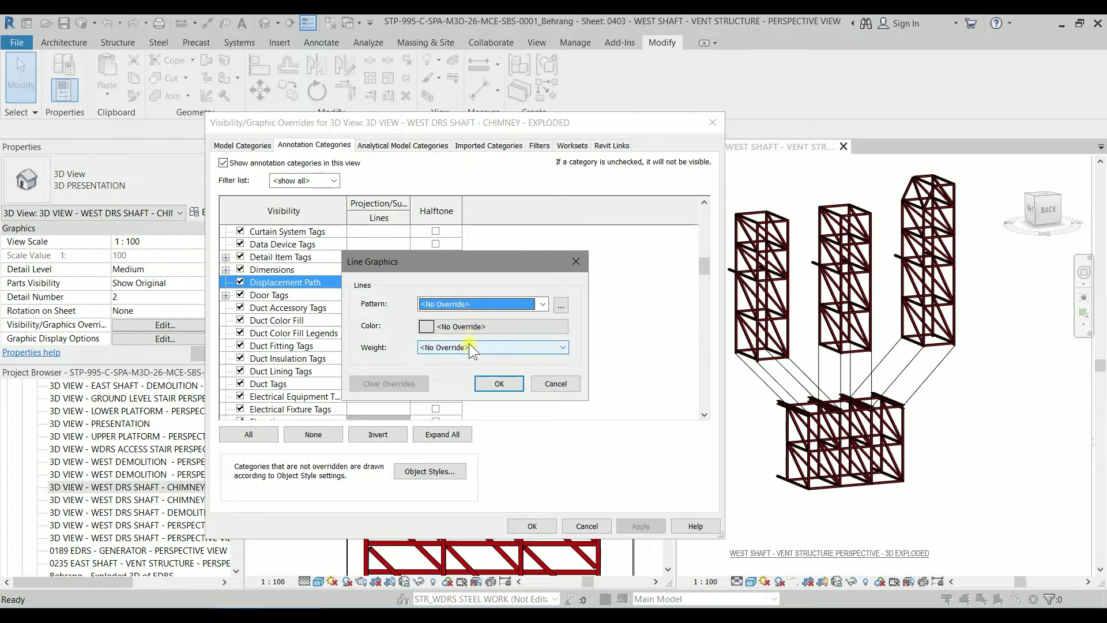
click(458, 304)
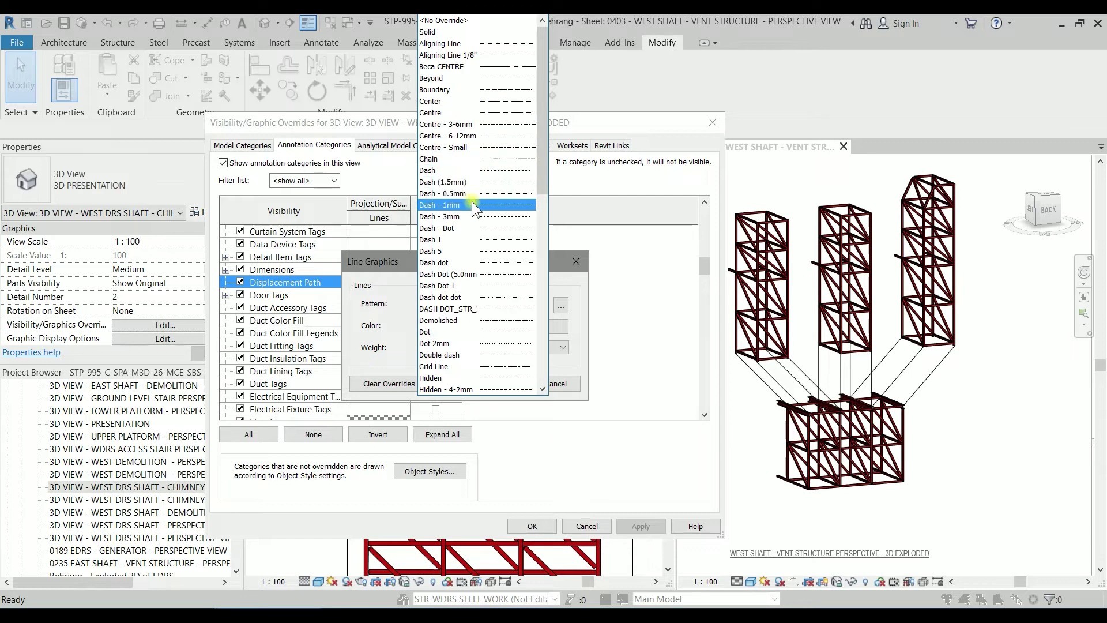
click(492, 171)
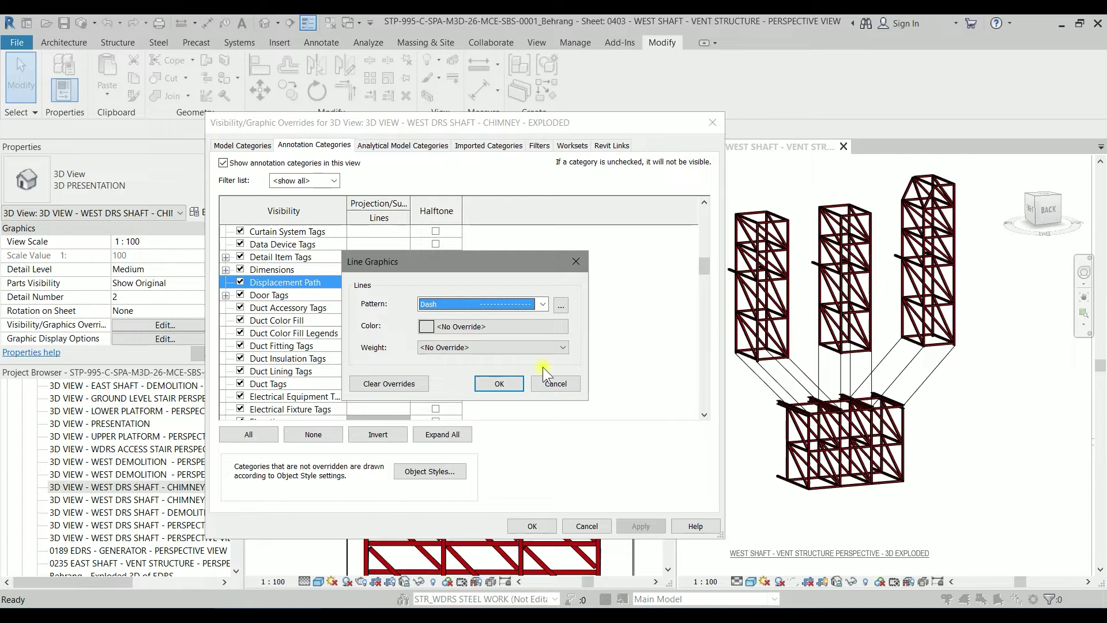
click(506, 383)
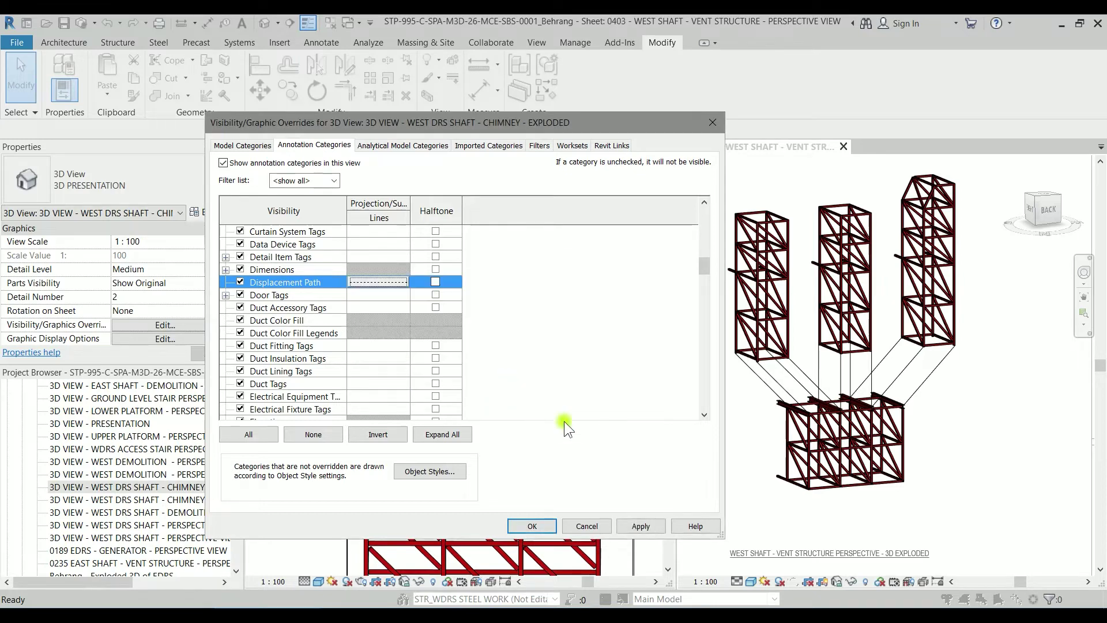
click(645, 526)
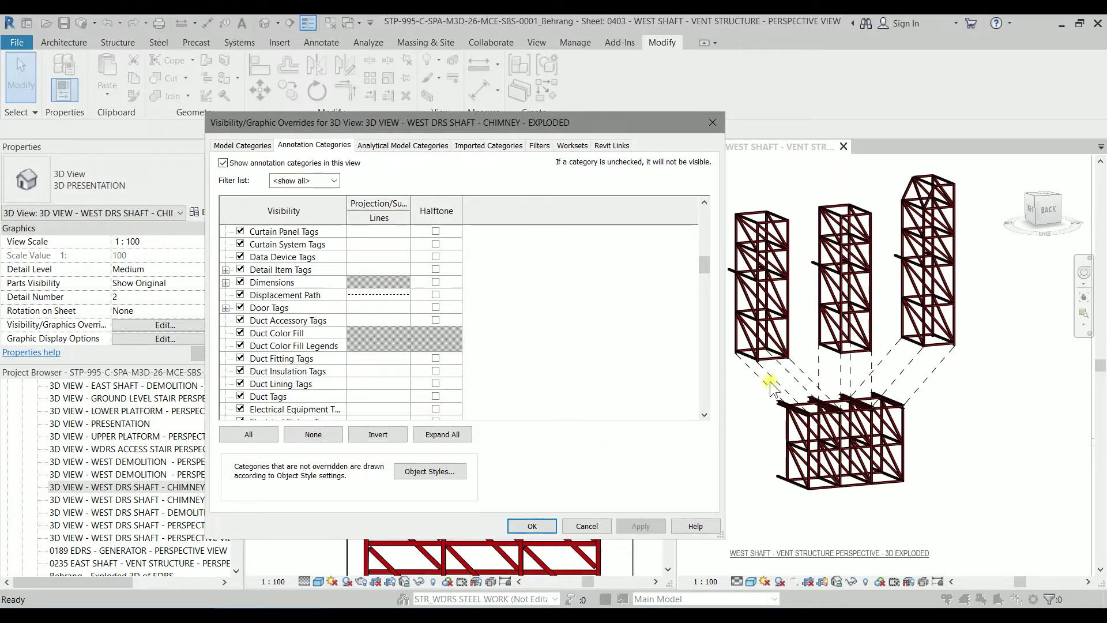
Step: Set the Displacement Path line weight override to 4 and apply
click(382, 291)
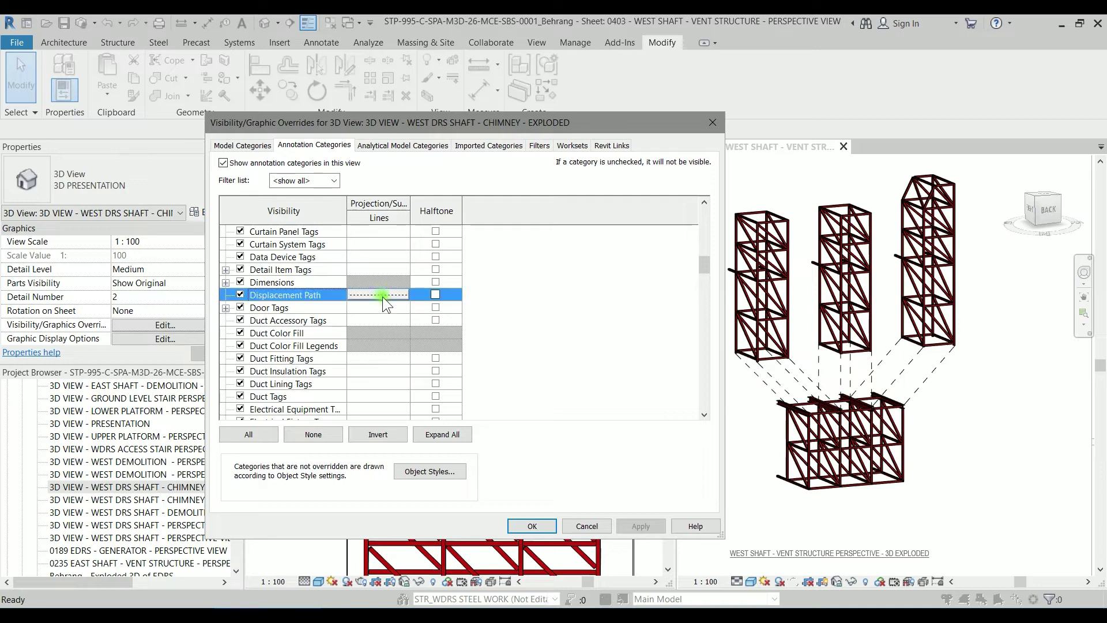
click(383, 296)
click(450, 348)
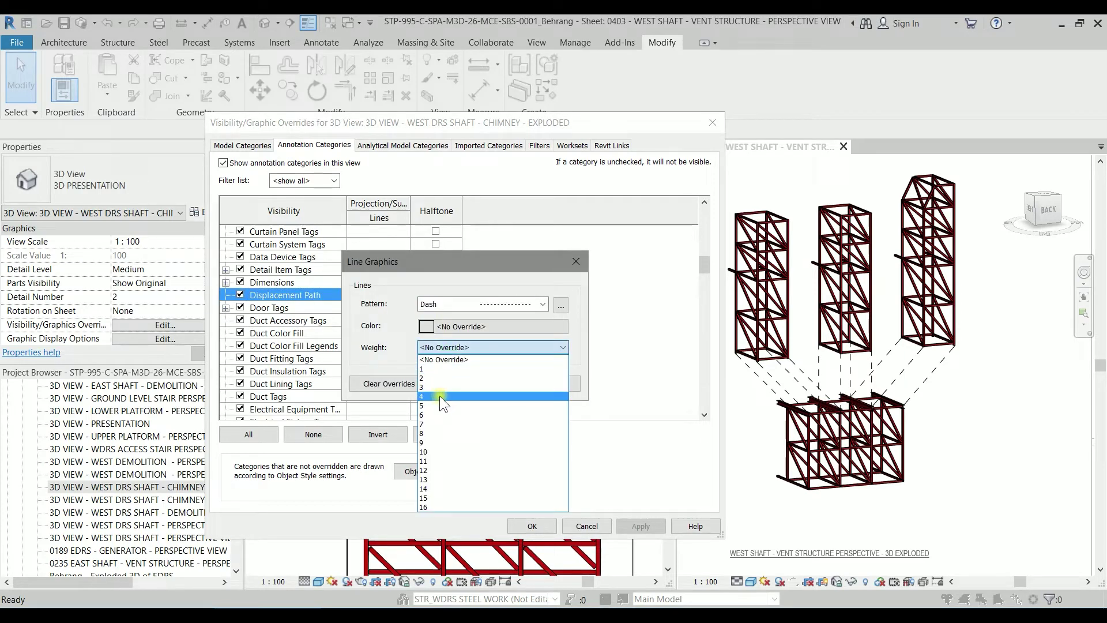
click(462, 397)
click(496, 385)
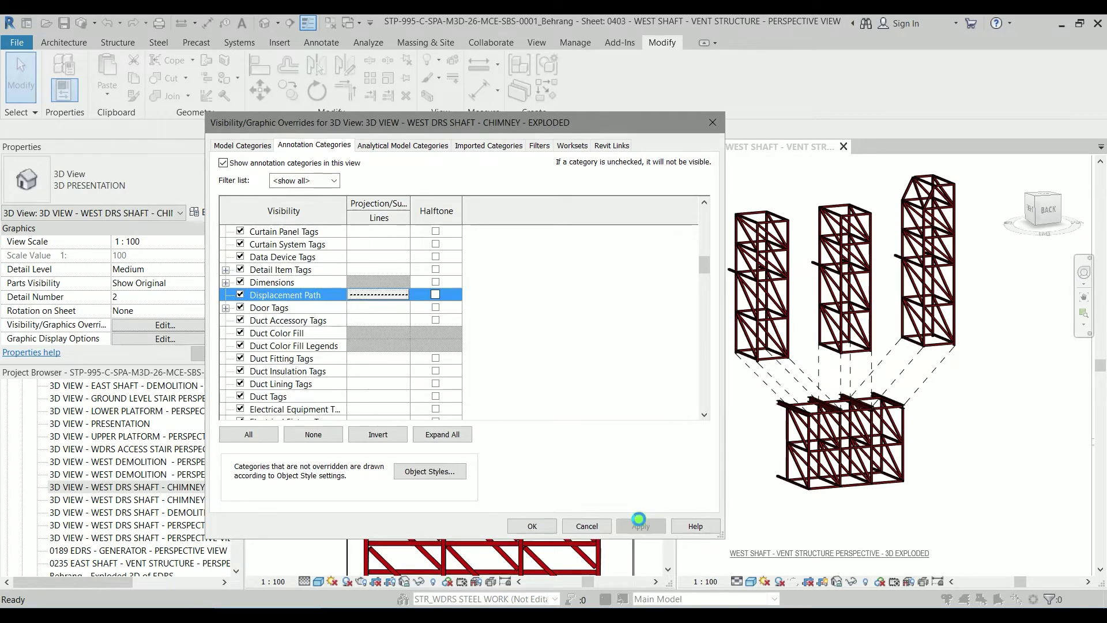
click(640, 526)
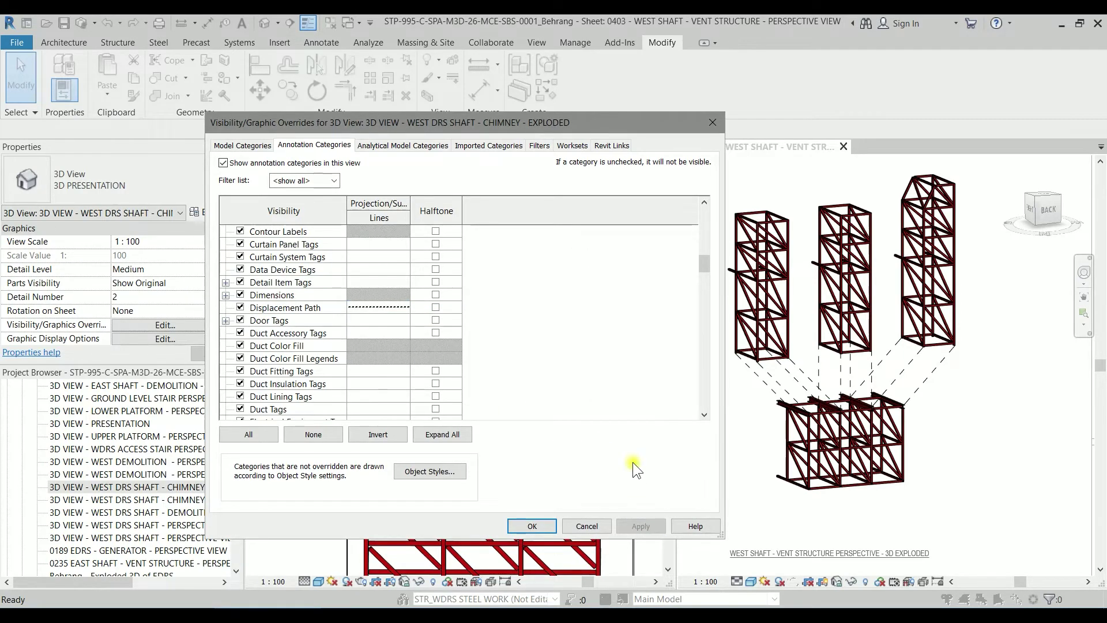
Step: Increase the Displacement Path line weight override to 6 and apply
click(397, 309)
click(396, 305)
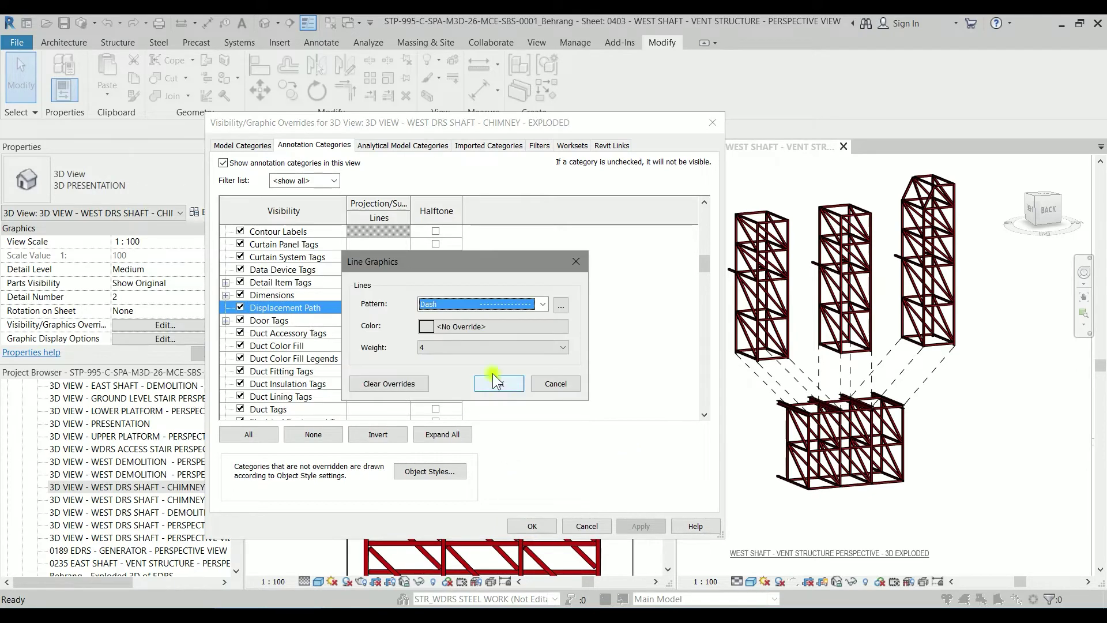
click(475, 346)
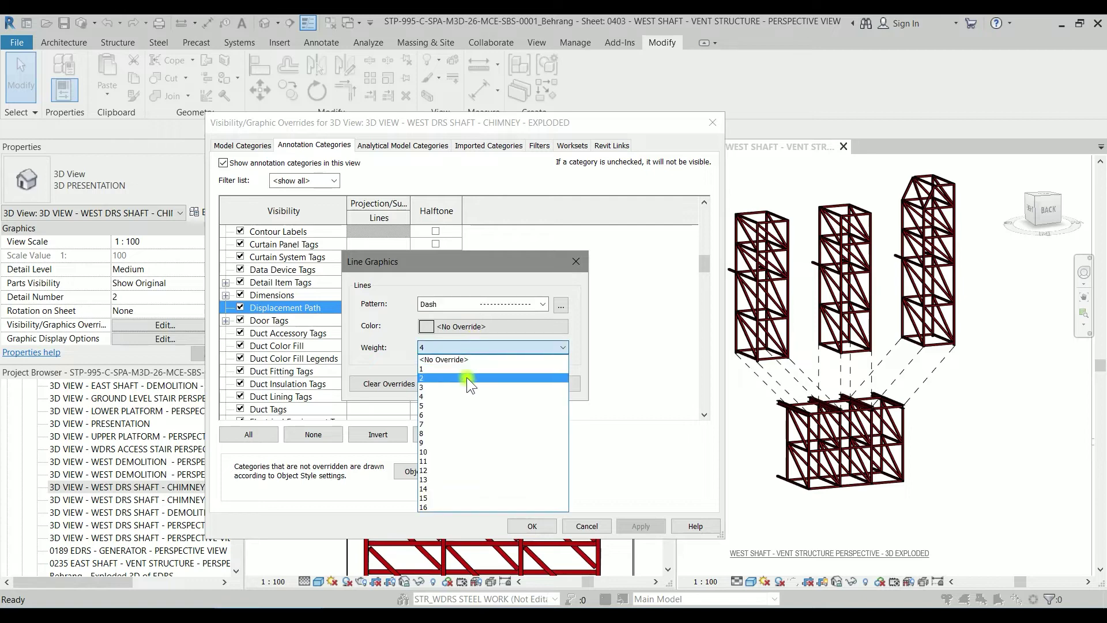
click(459, 413)
click(499, 386)
click(646, 526)
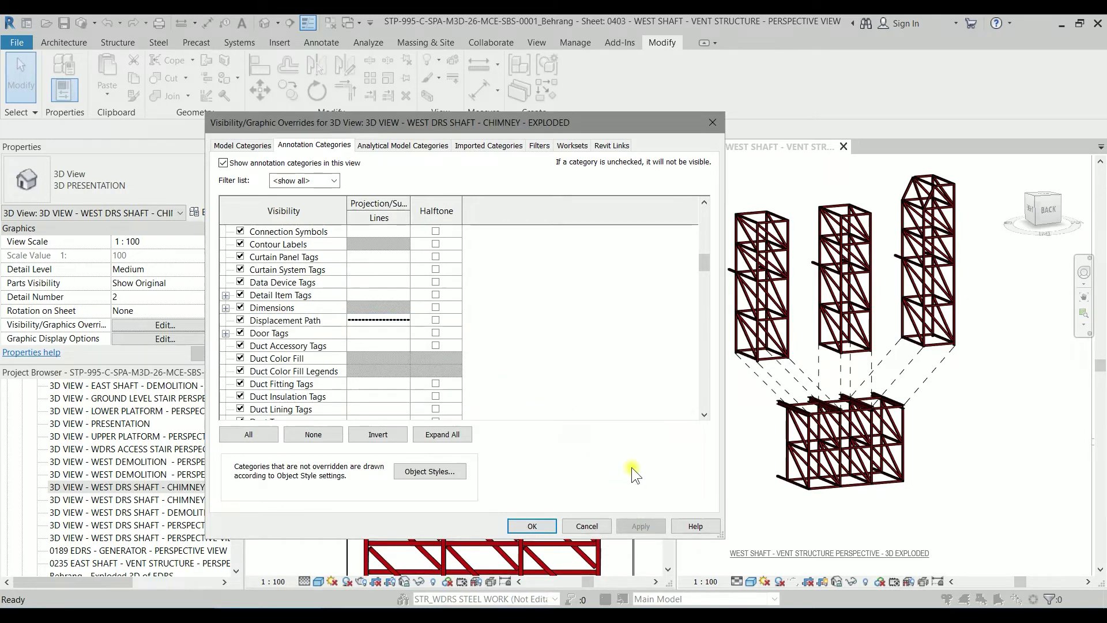
Step: Settle the Displacement Path line weight at 5 and close the overrides dialog
click(405, 320)
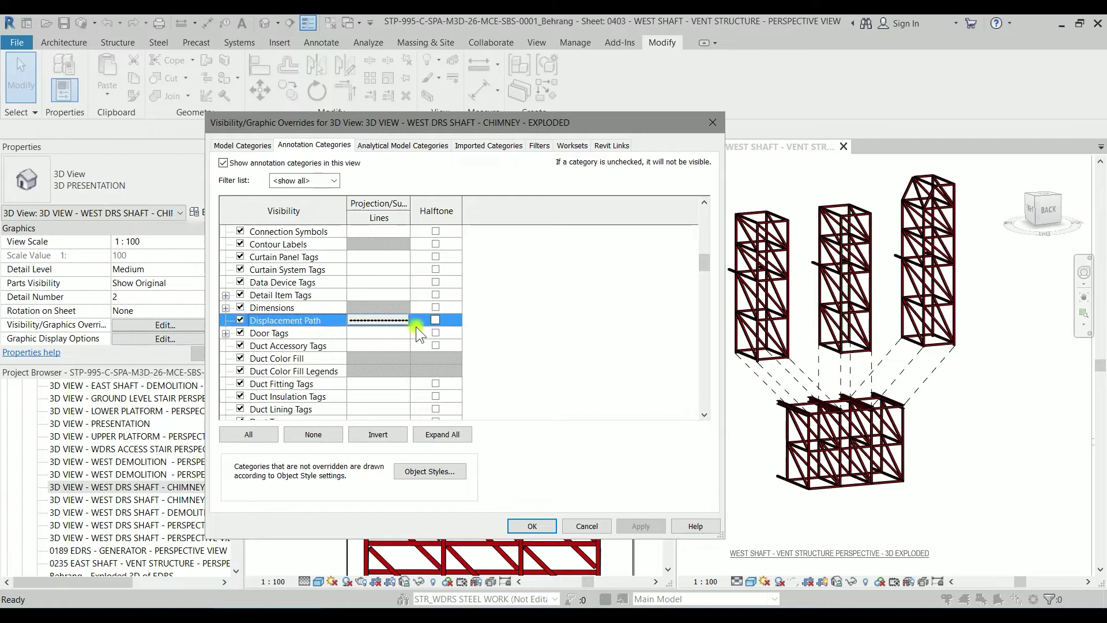
click(382, 321)
click(442, 348)
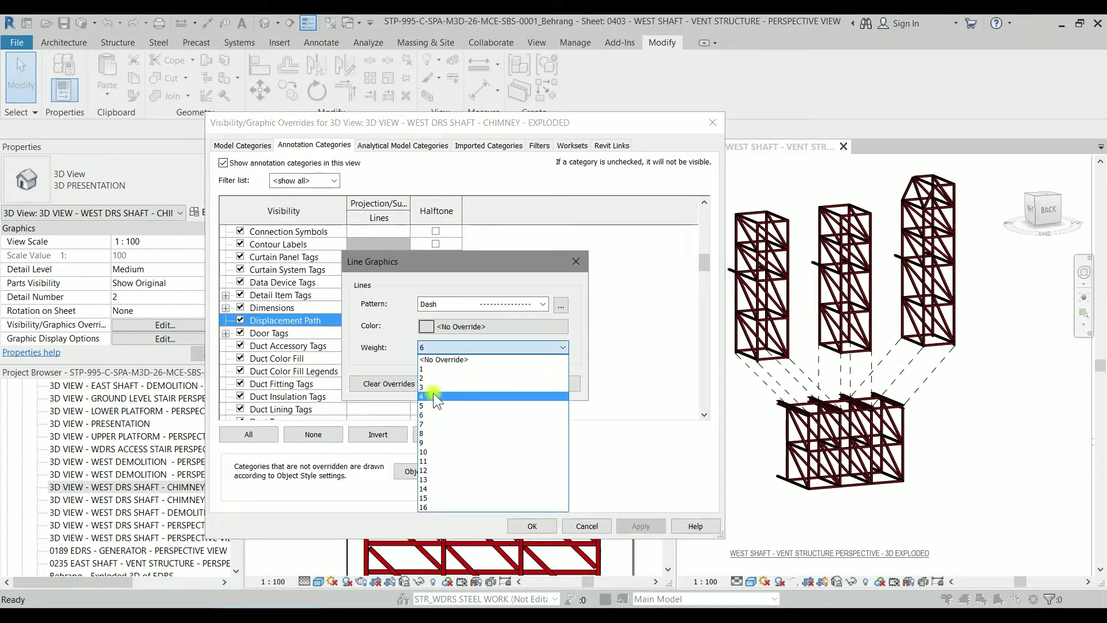
click(433, 405)
click(508, 384)
click(528, 524)
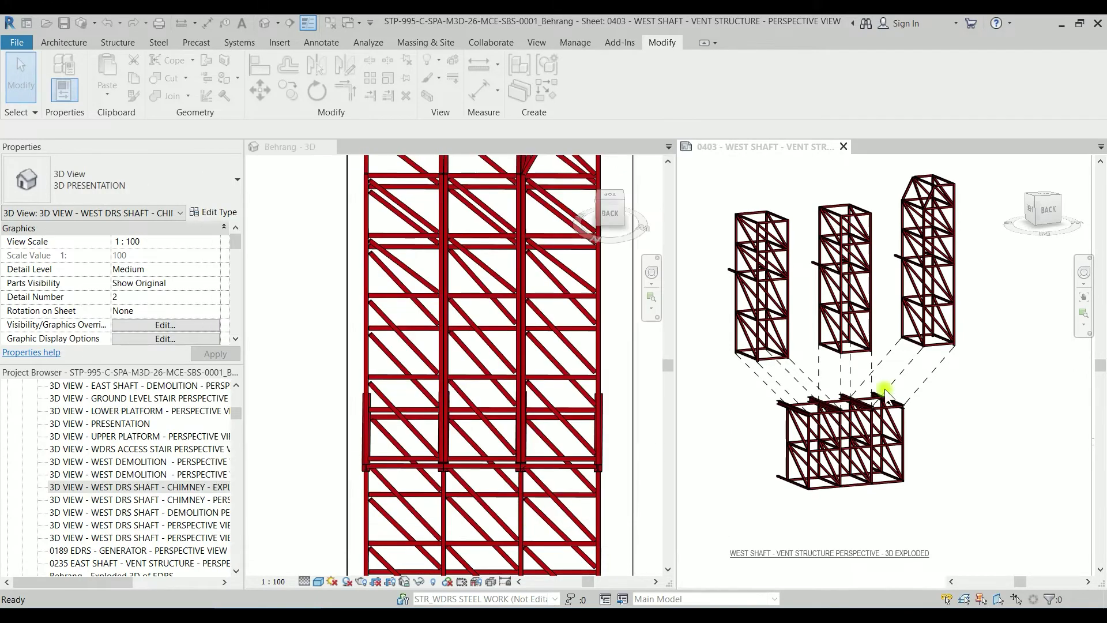
Step: Turn on Thin Lines and pan the exploded chimney within the viewport
scroll(814, 369, up, 5)
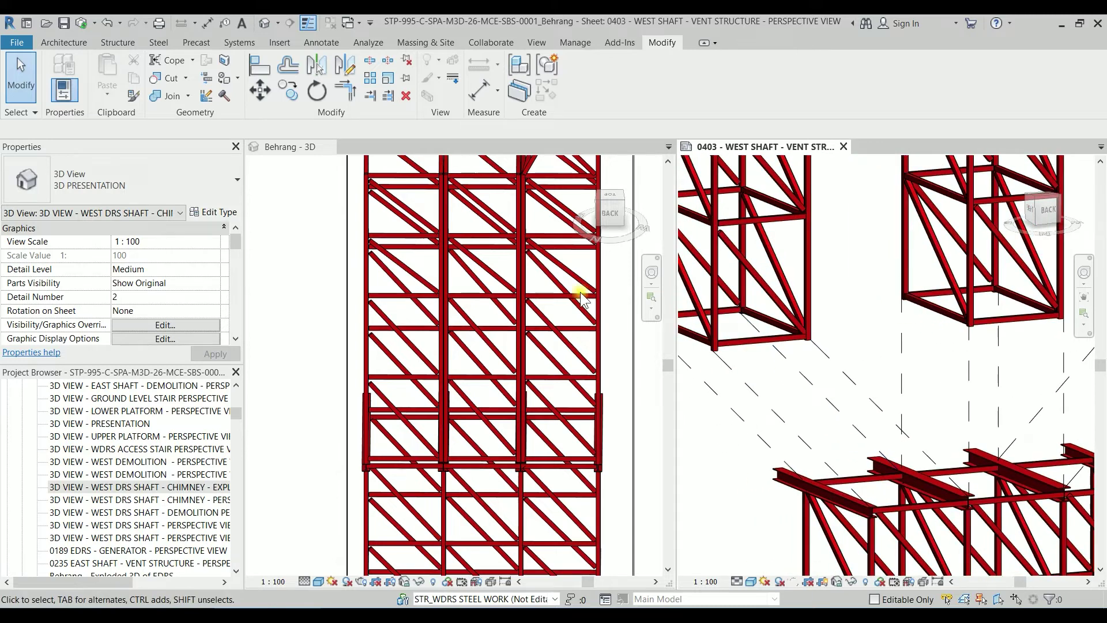
click(309, 24)
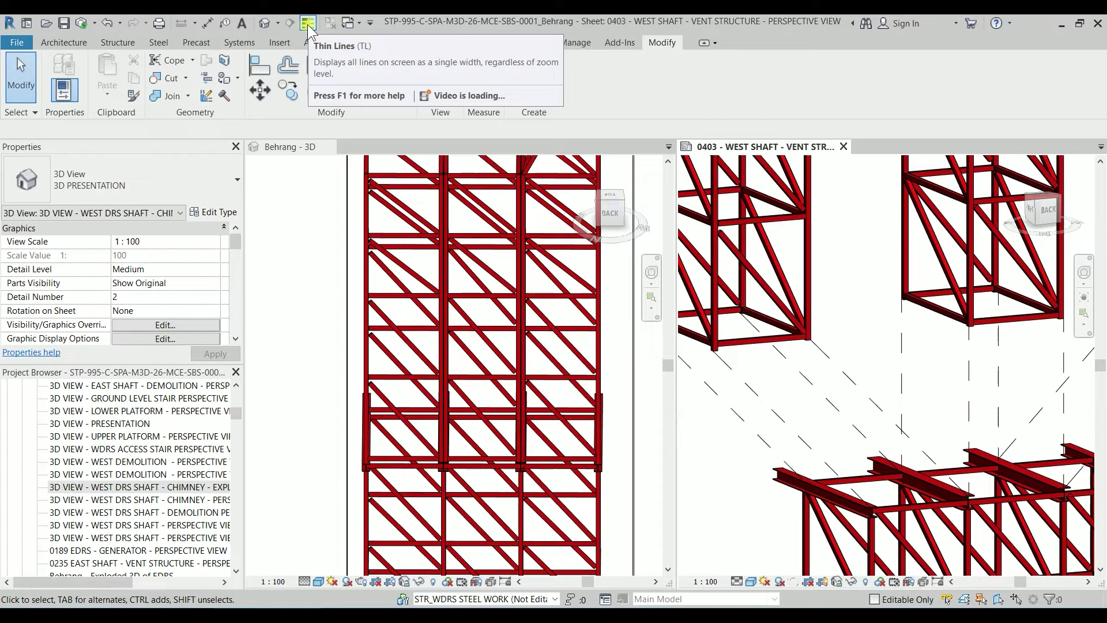
scroll(822, 308, down, 5)
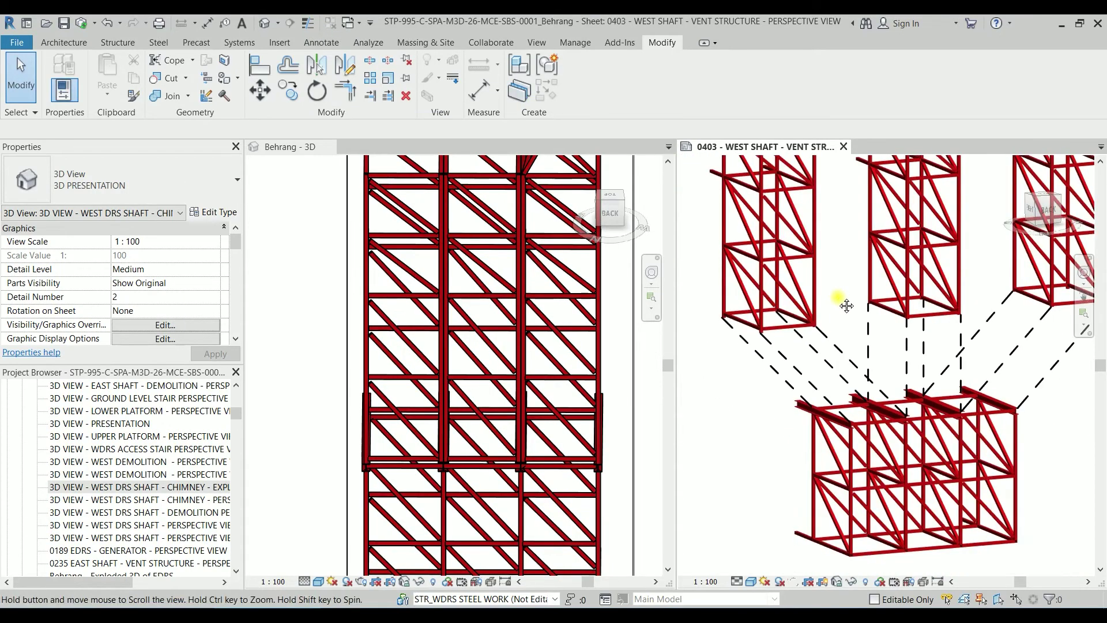
middle_drag(899, 311, 804, 398)
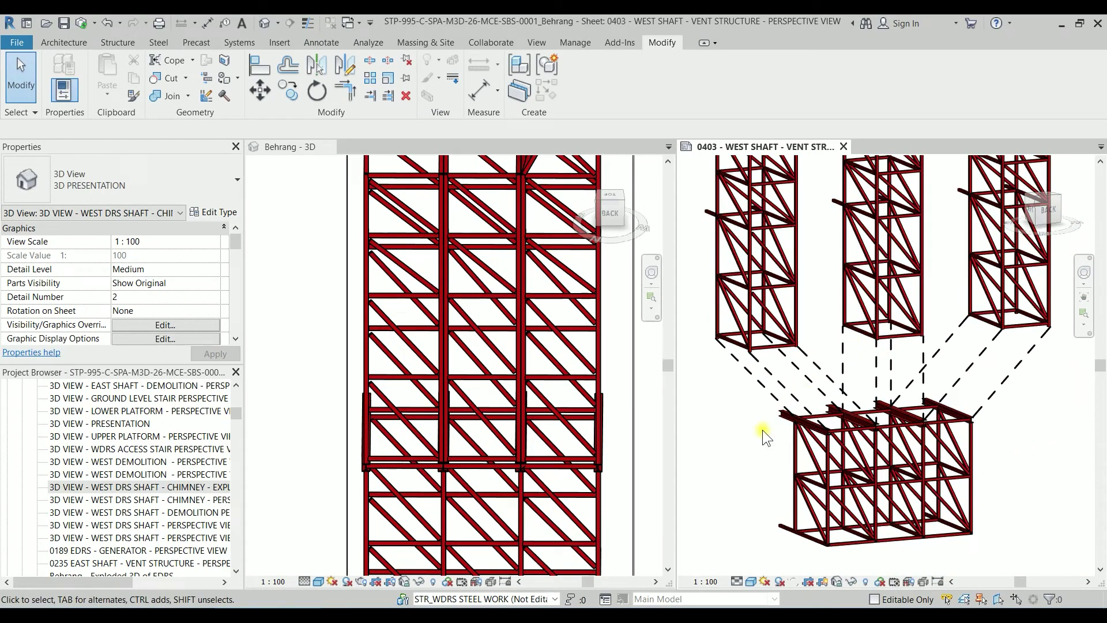
Step: Reopen Visibility/Graphics and set the Displacement Path line weight override to 4
key(v)
key(v)
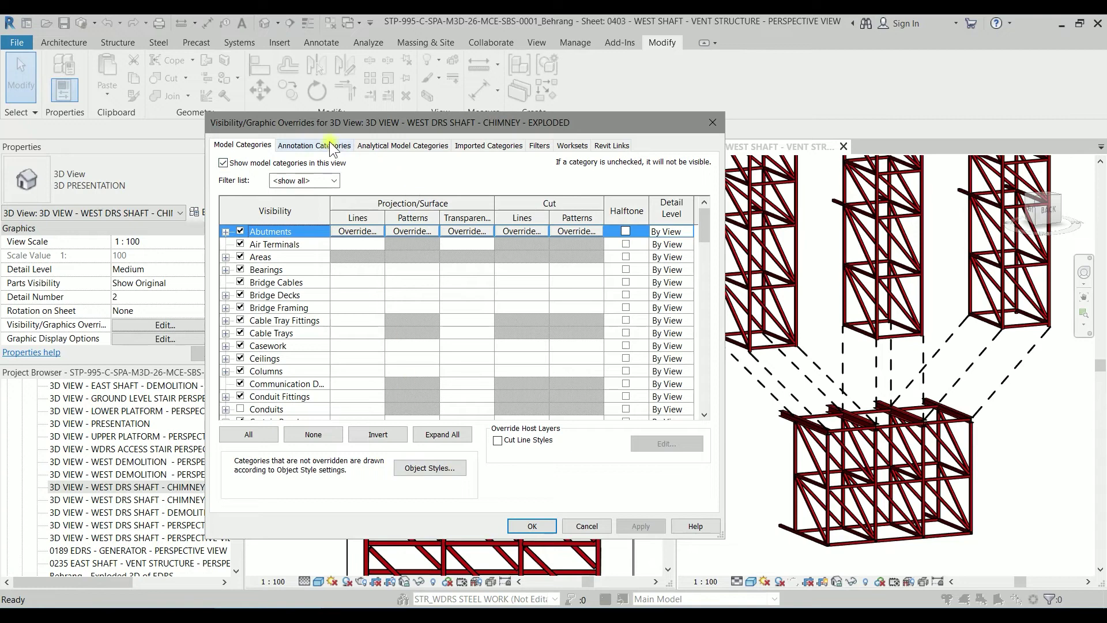
click(325, 145)
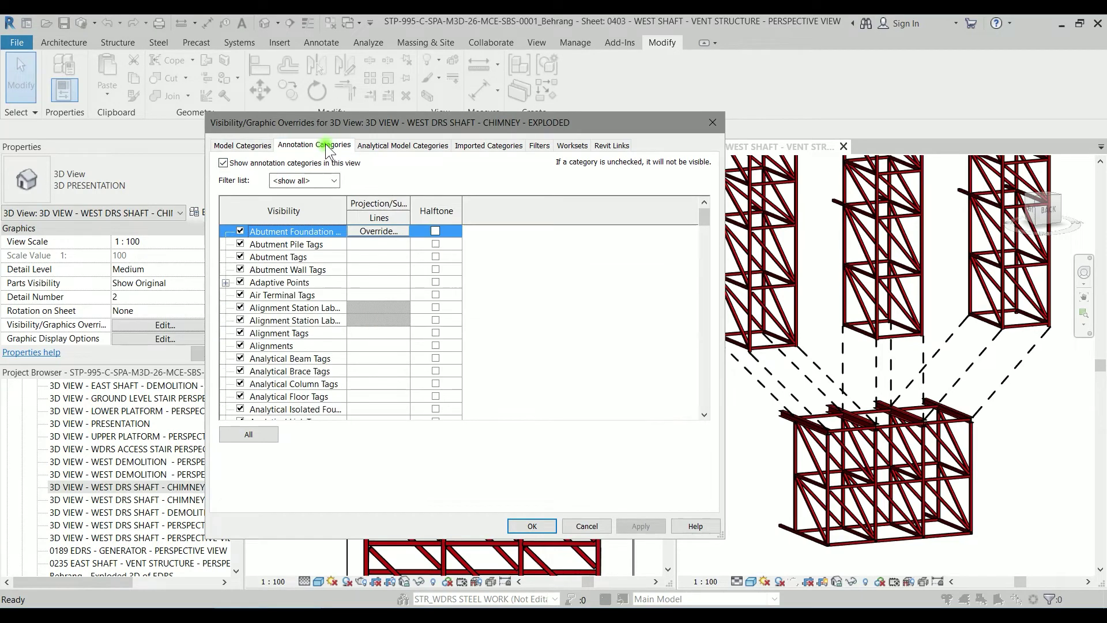
click(298, 308)
key(d)
scroll(302, 373, down, 2)
click(383, 383)
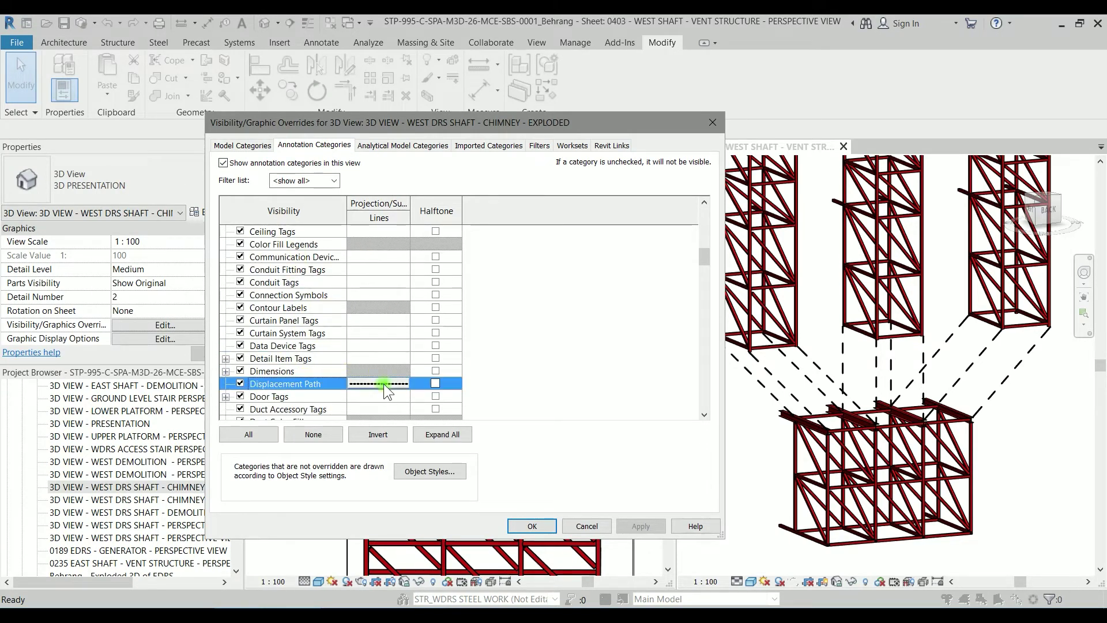
click(393, 383)
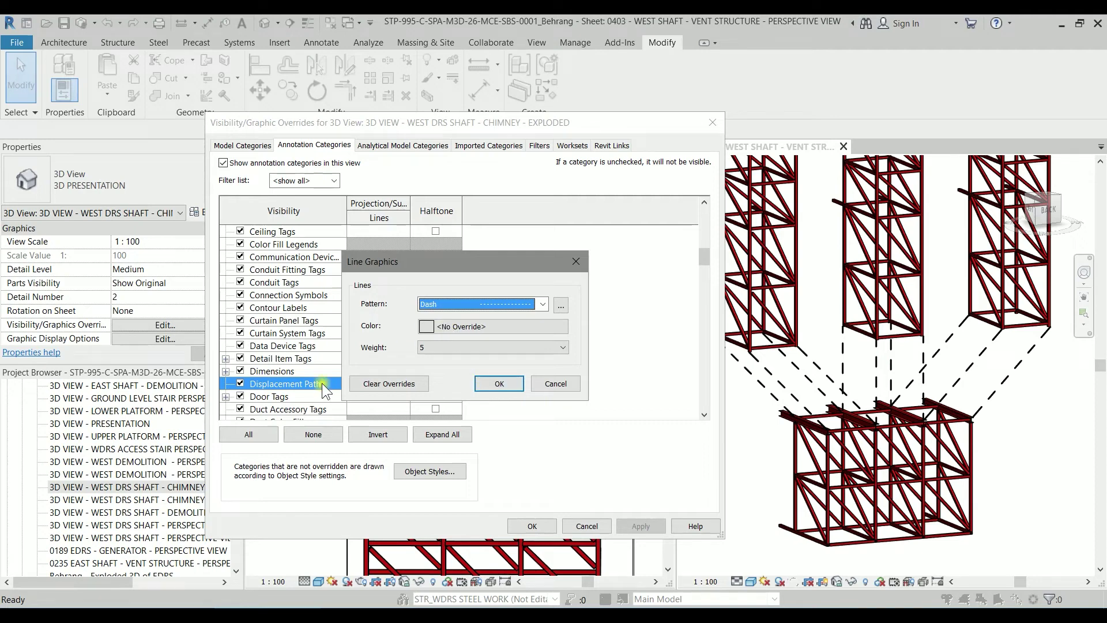
click(439, 347)
click(429, 395)
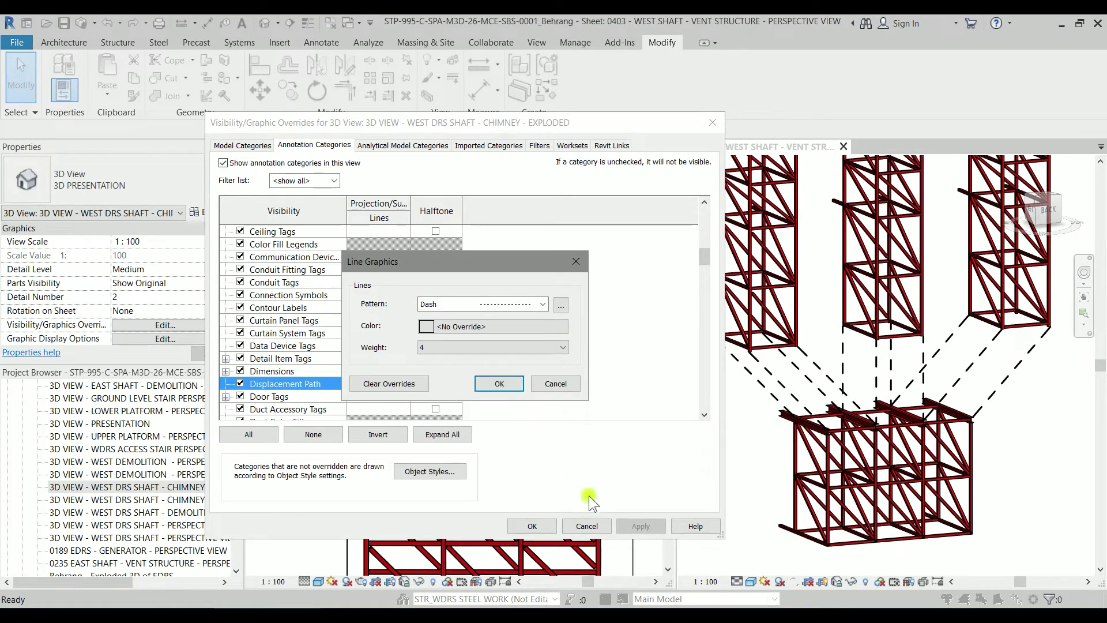
Step: Color the displacement path lines magenta, apply, and close the overrides
click(462, 323)
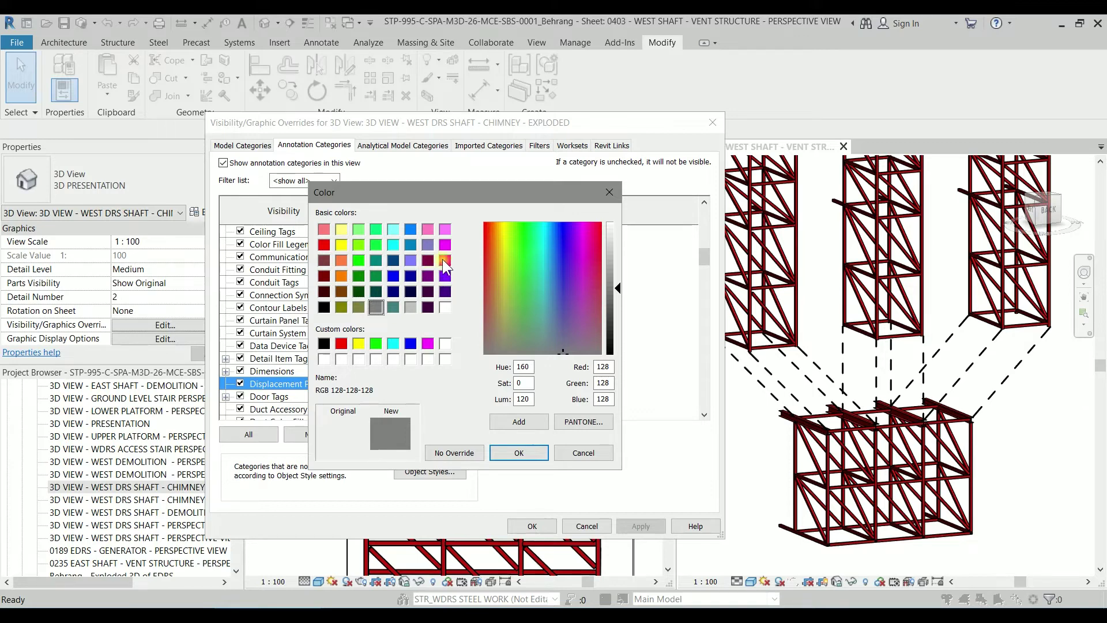
click(445, 244)
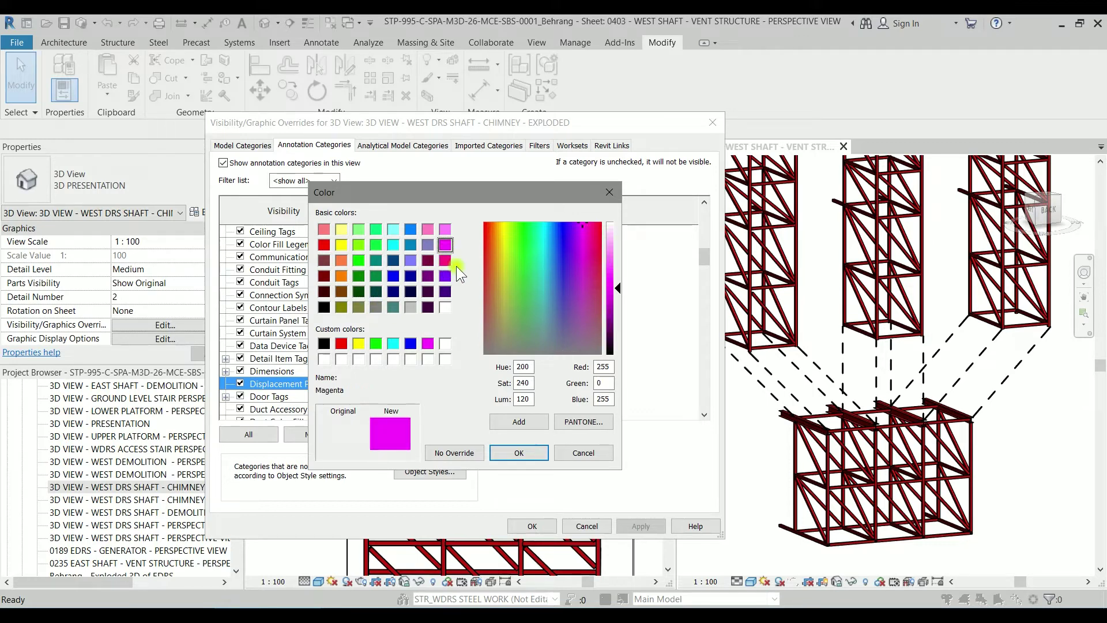
click(522, 448)
click(501, 383)
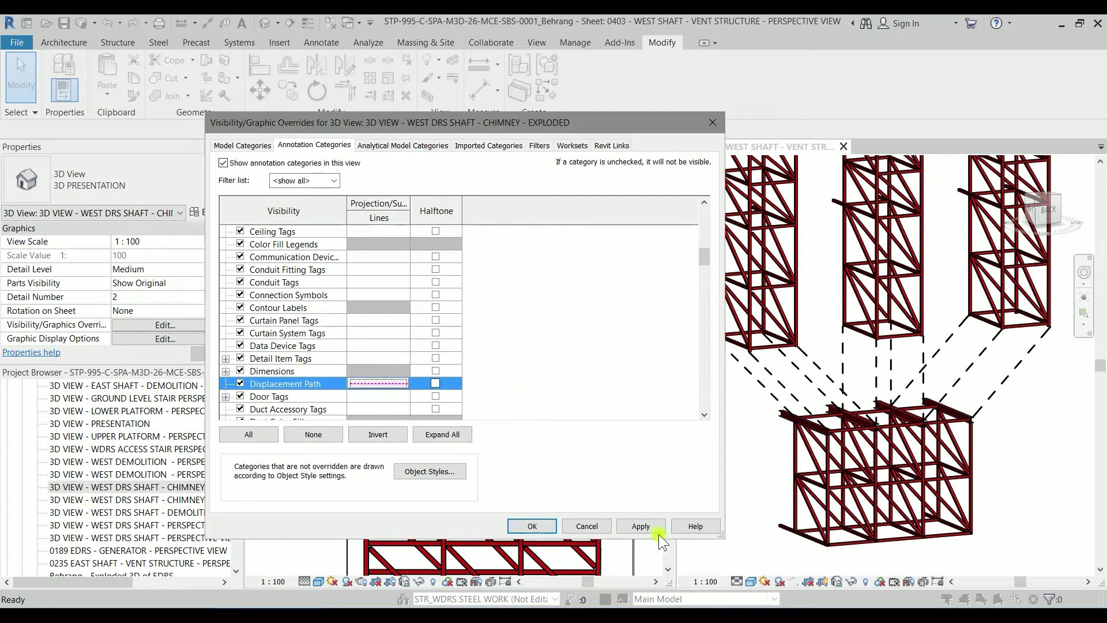
click(655, 528)
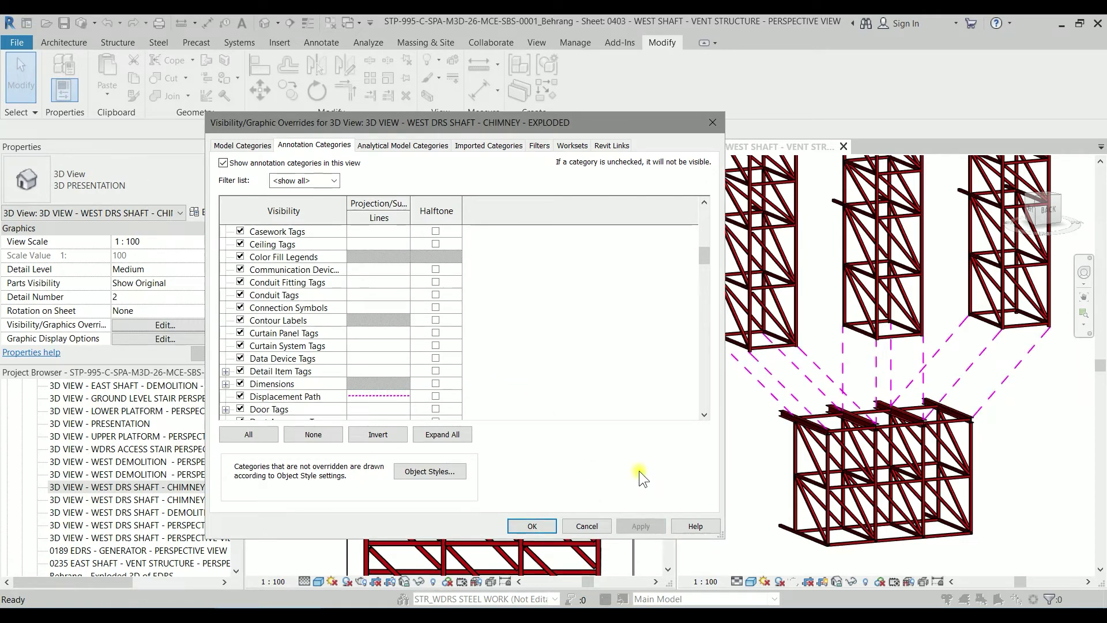
click(532, 526)
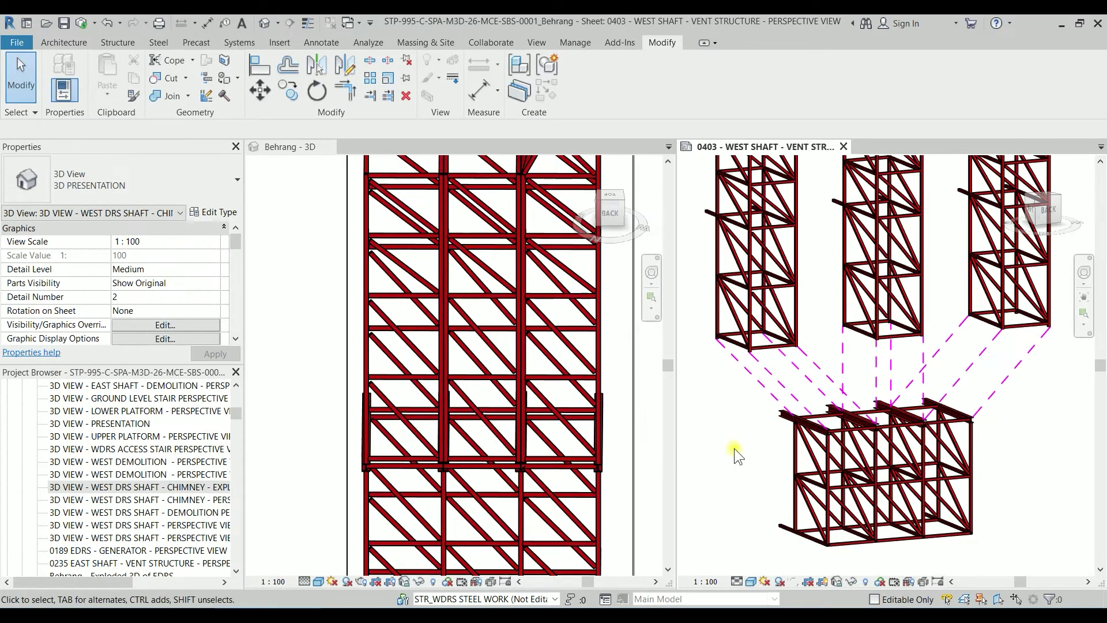
Step: Place a 'MODULE 1' text note with TX below the base frame
scroll(736, 449, down, 2)
middle_drag(736, 448, 785, 426)
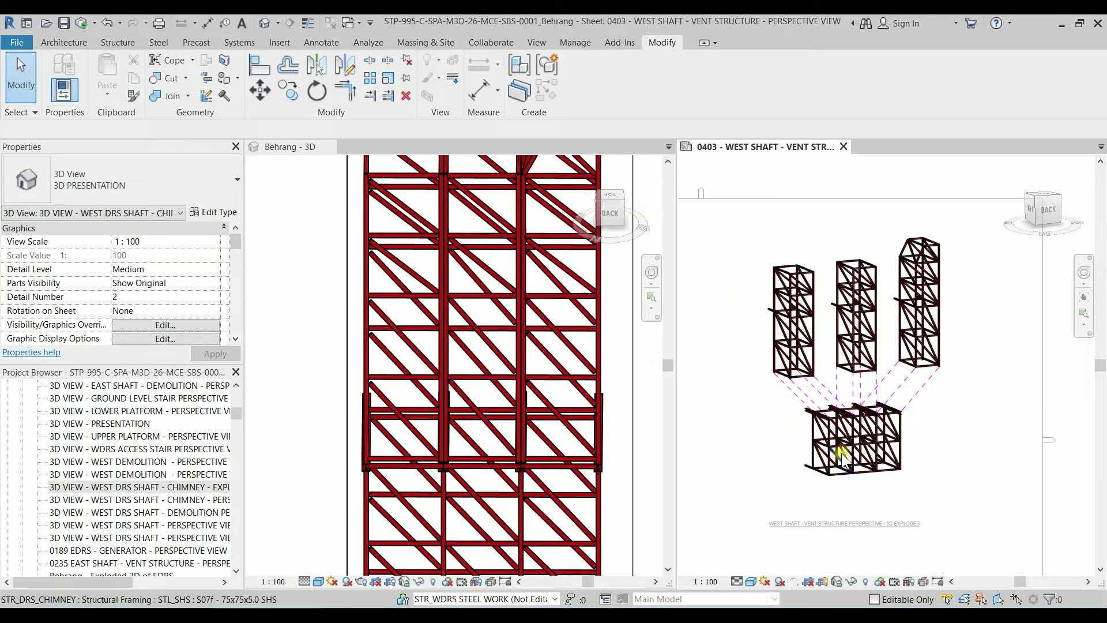
key(t)
key(x)
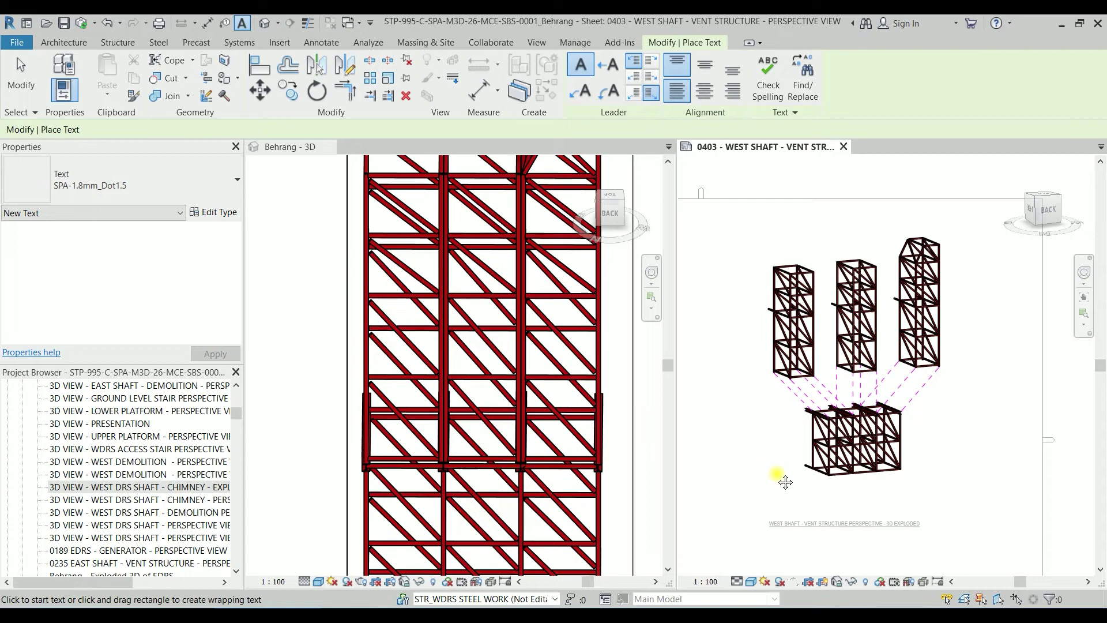
middle_drag(786, 482, 765, 457)
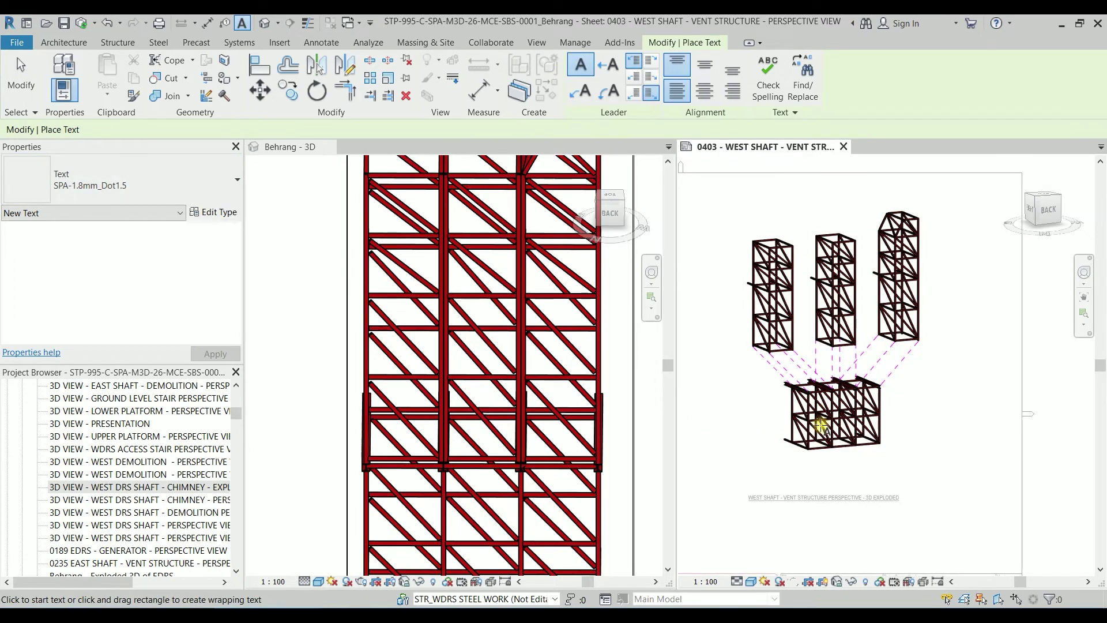
scroll(817, 456, up, 3)
click(820, 467)
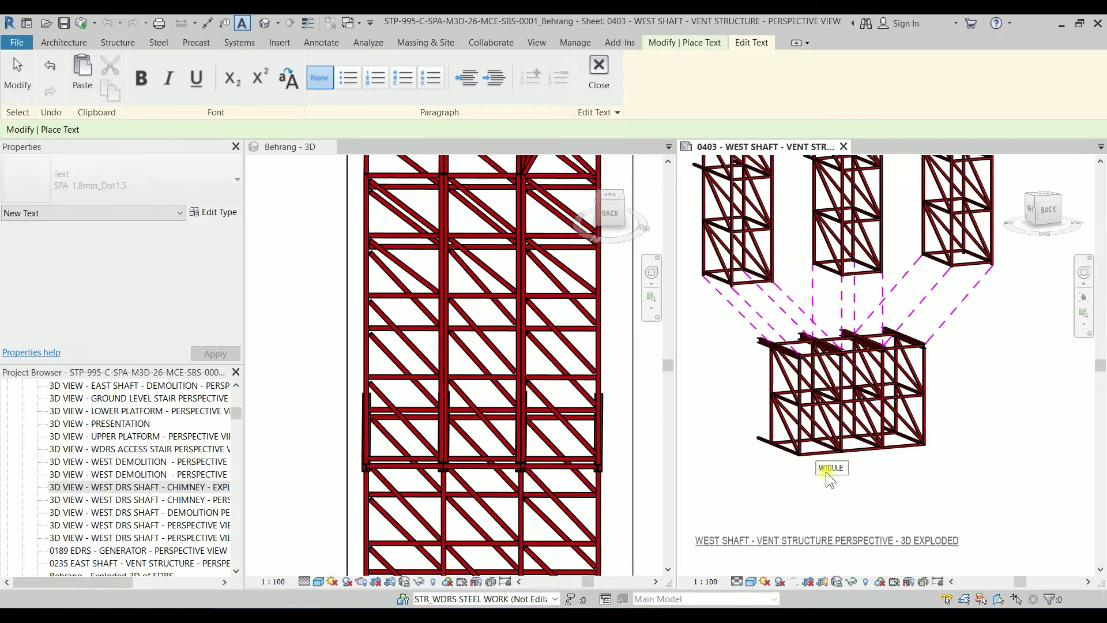
click(836, 498)
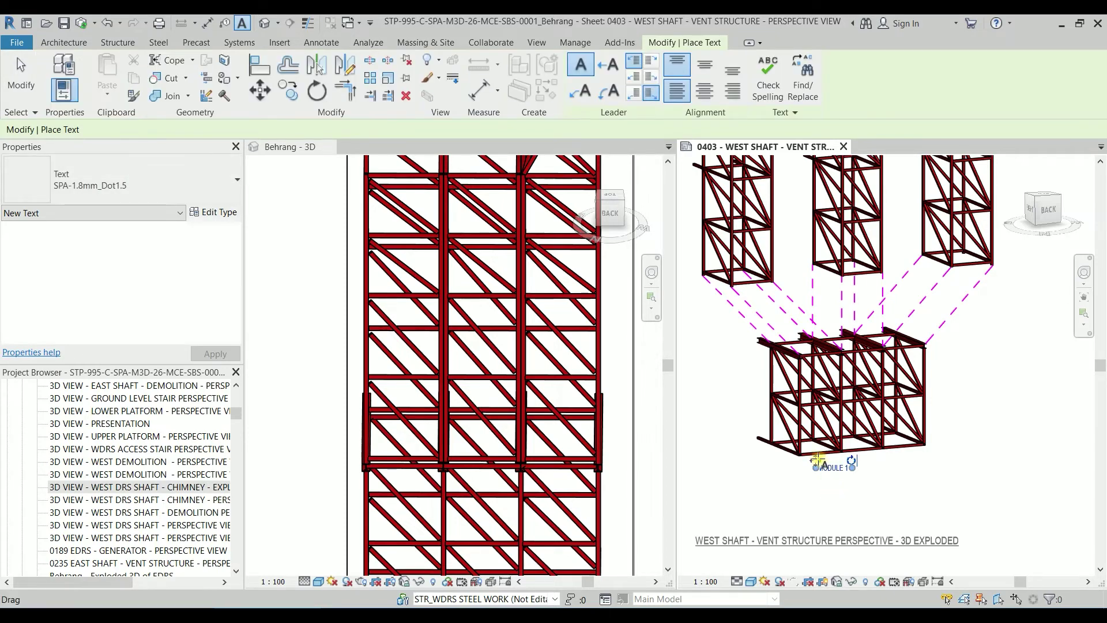
drag(816, 462, 851, 492)
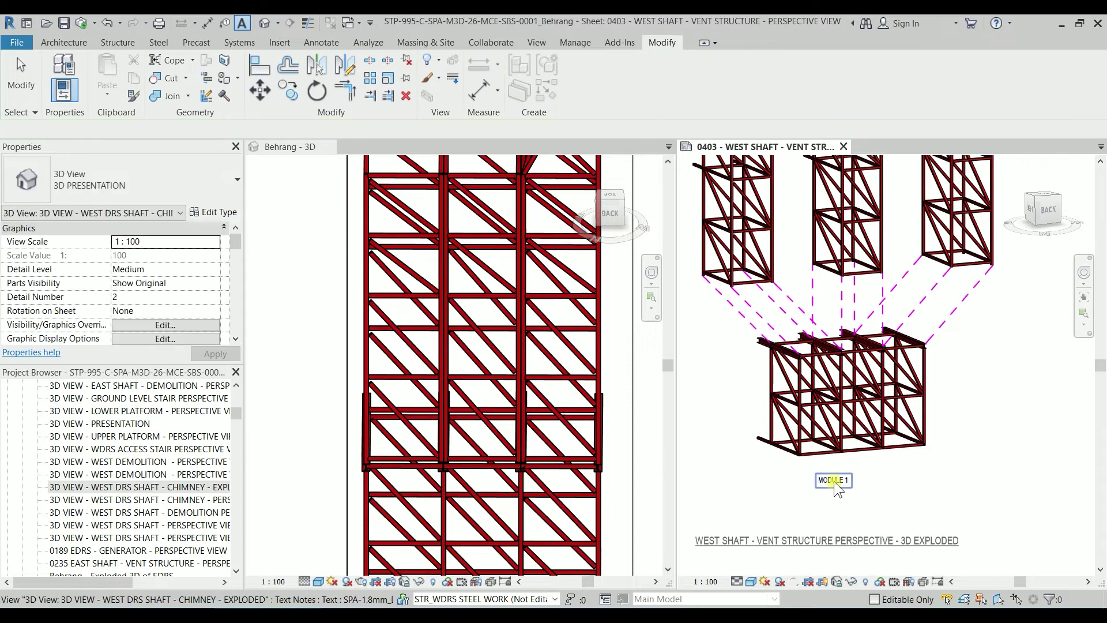
Step: Change the MODULE 1 note's text type to SPA-2.5mm
click(127, 182)
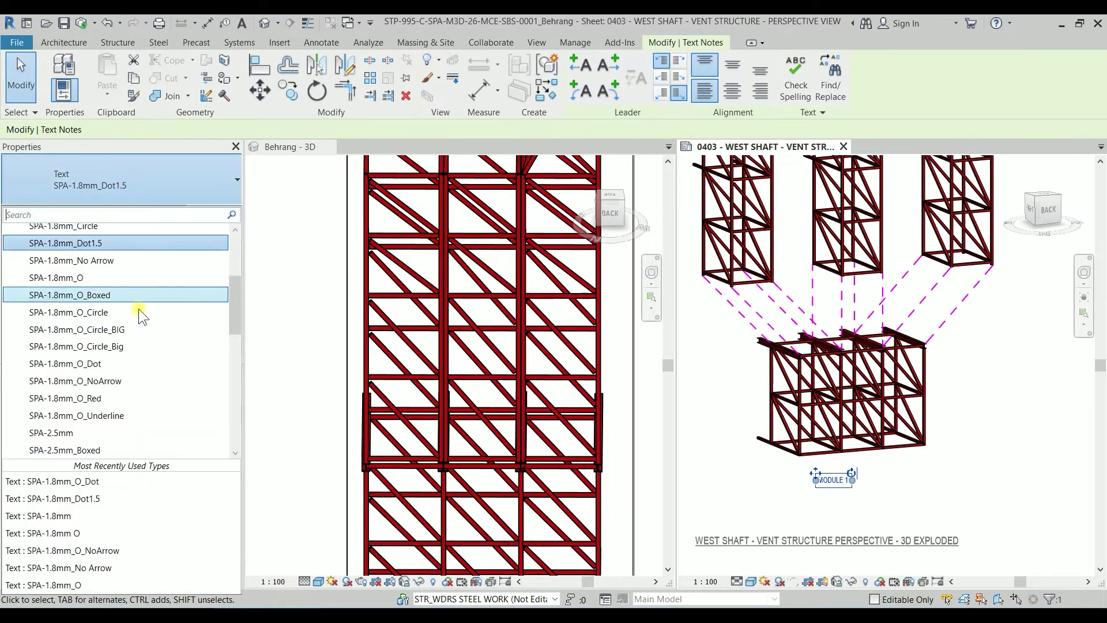
scroll(139, 309, down, 5)
scroll(135, 333, up, 3)
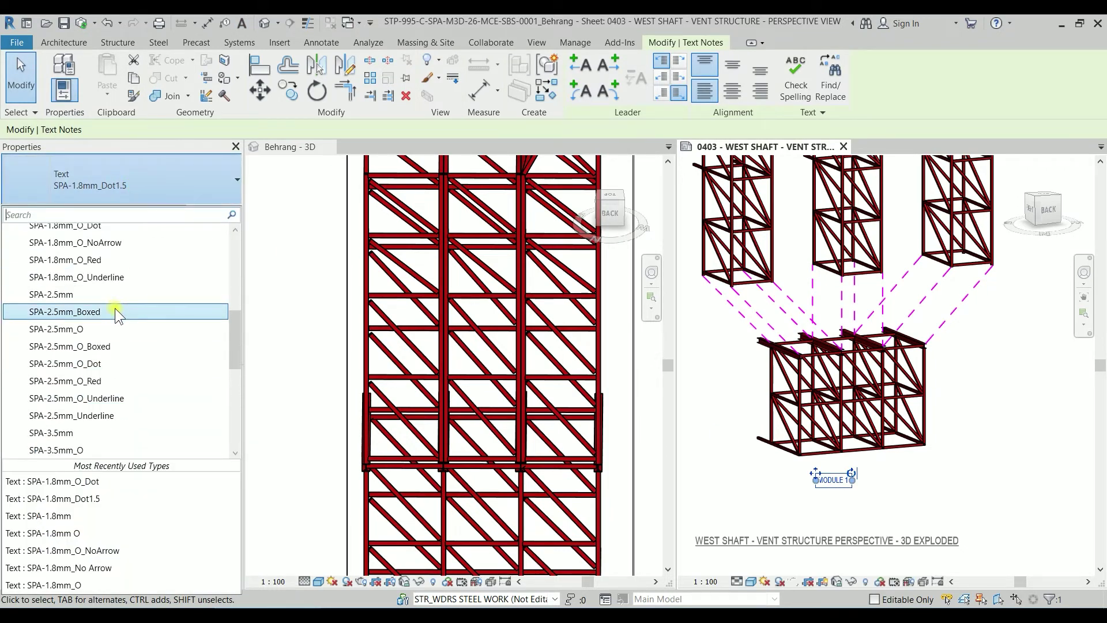
click(109, 296)
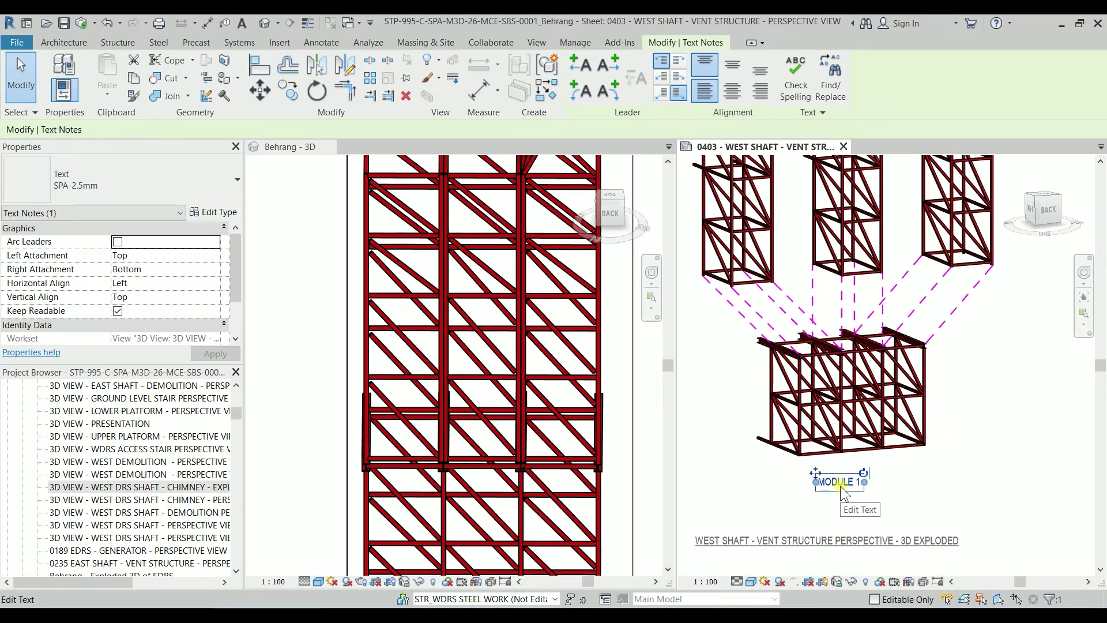
Step: Copy the MODULE 1 note above the raised upper modules
key(c)
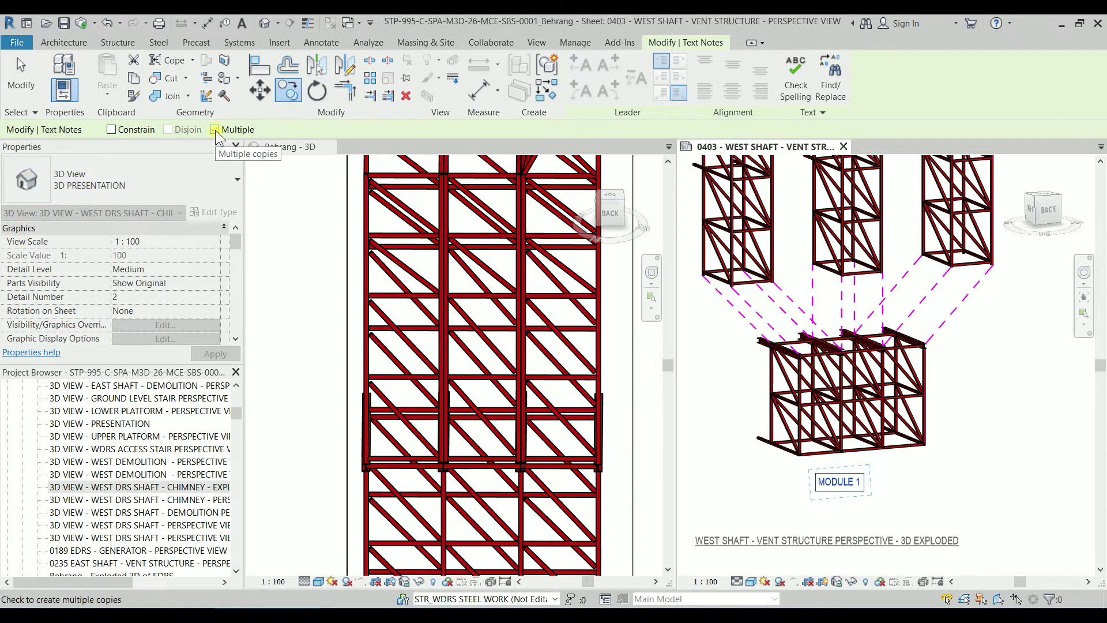
click(843, 486)
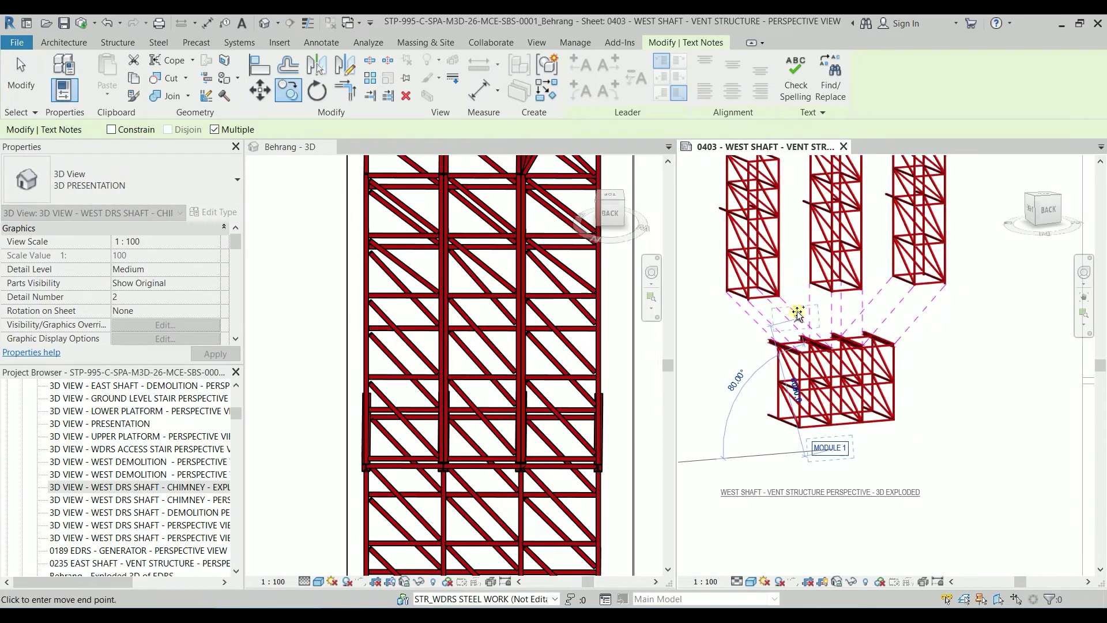
middle_drag(798, 313, 772, 340)
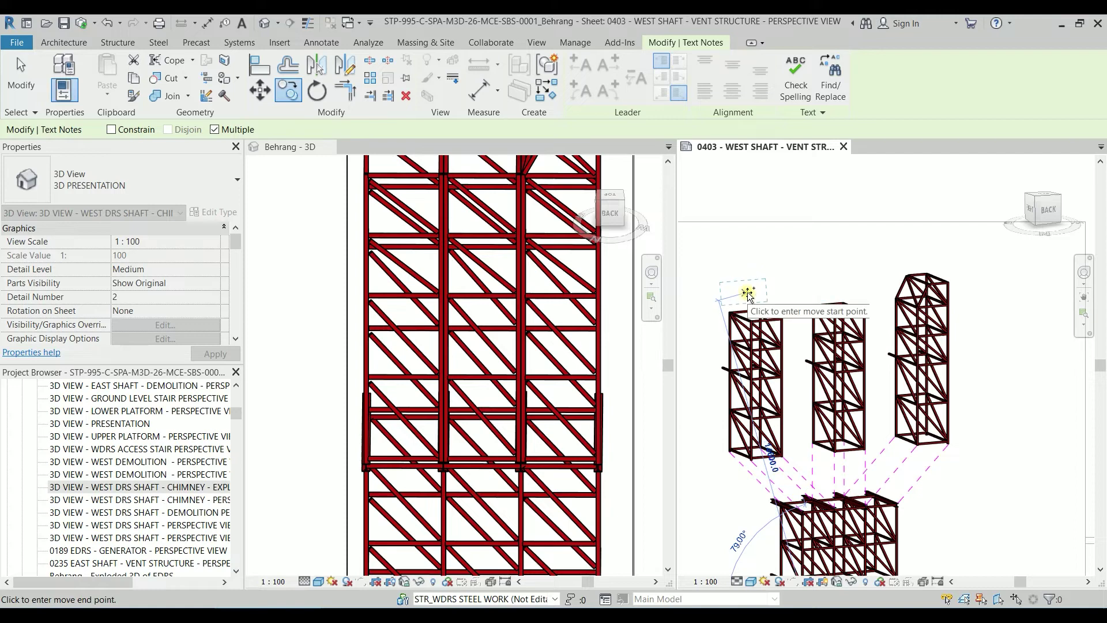
click(832, 287)
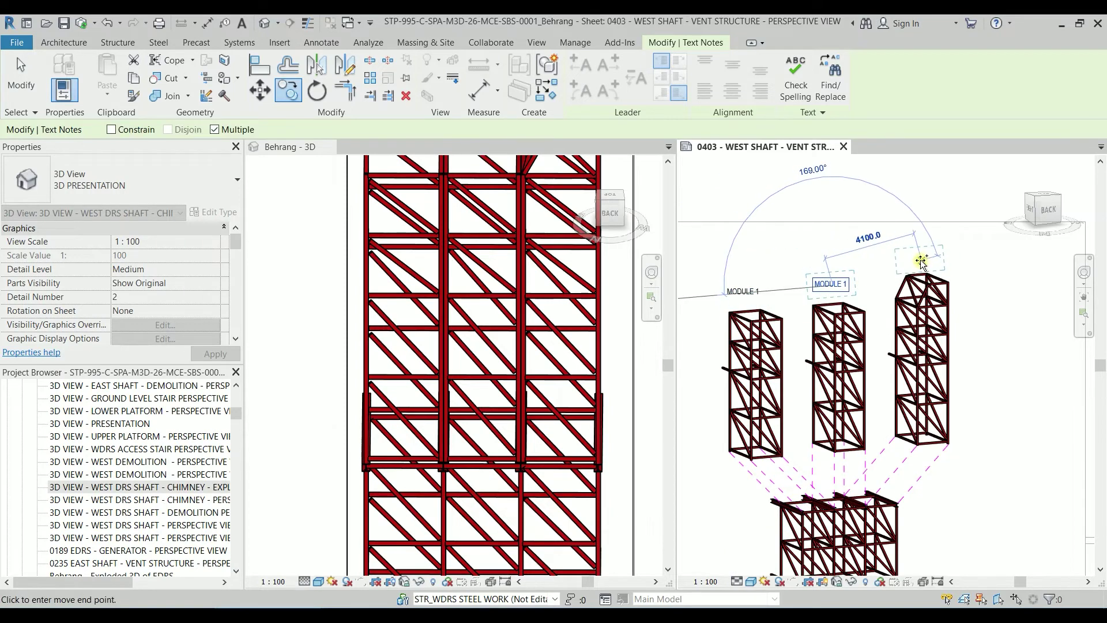
click(923, 259)
scroll(917, 265, down, 2)
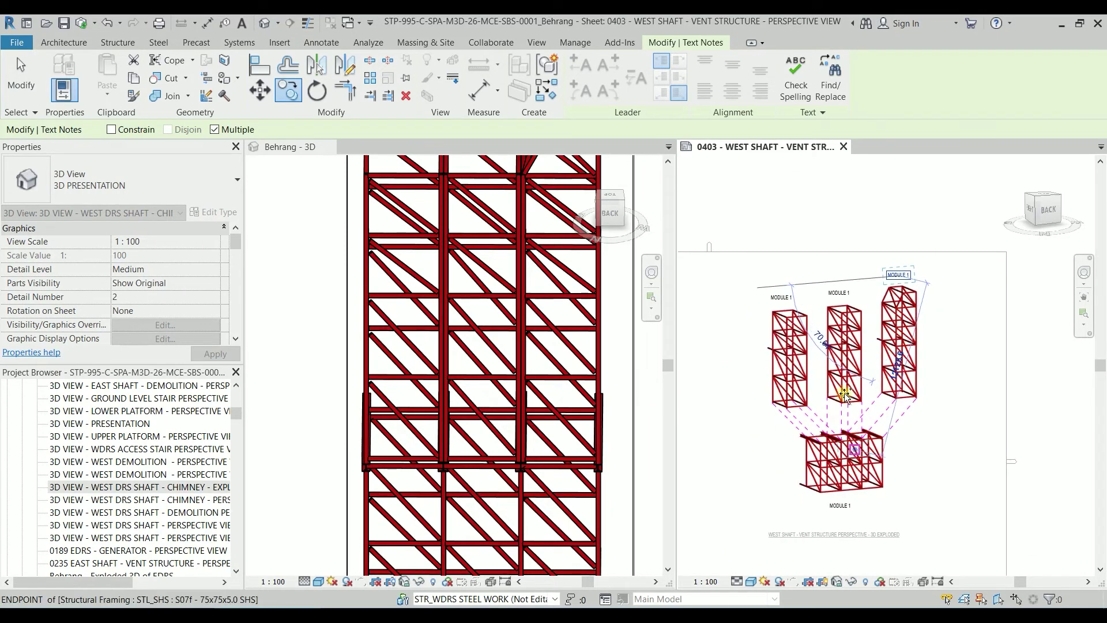
key(Escape)
scroll(790, 297, up, 2)
Step: Renumber the left and middle copies to MODULE 2 and MODULE 3
click(767, 292)
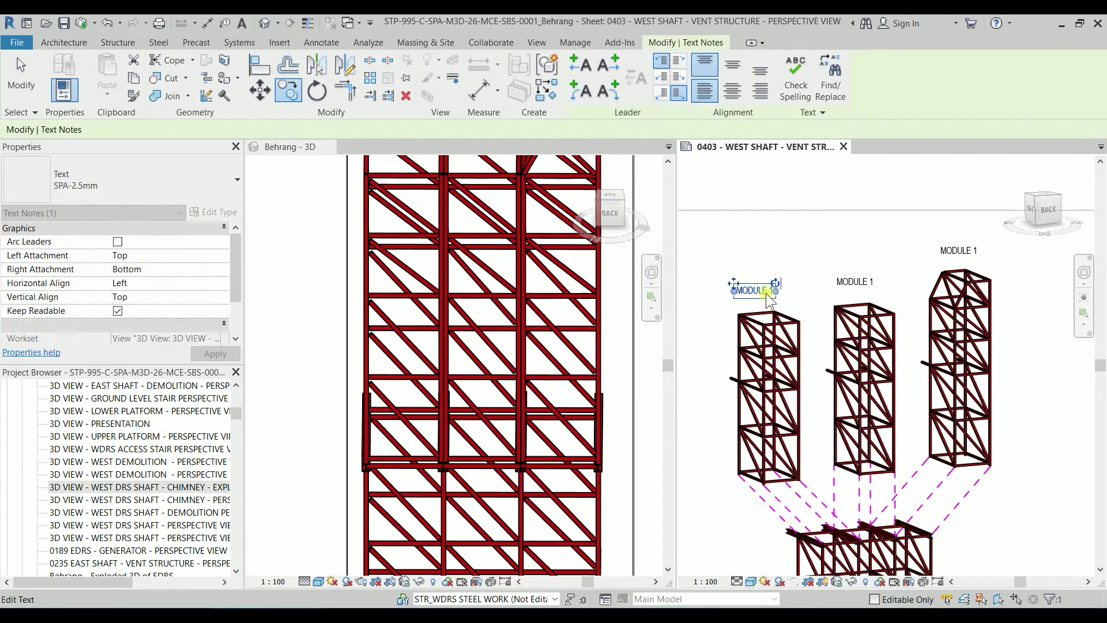
click(769, 290)
scroll(770, 290, up, 4)
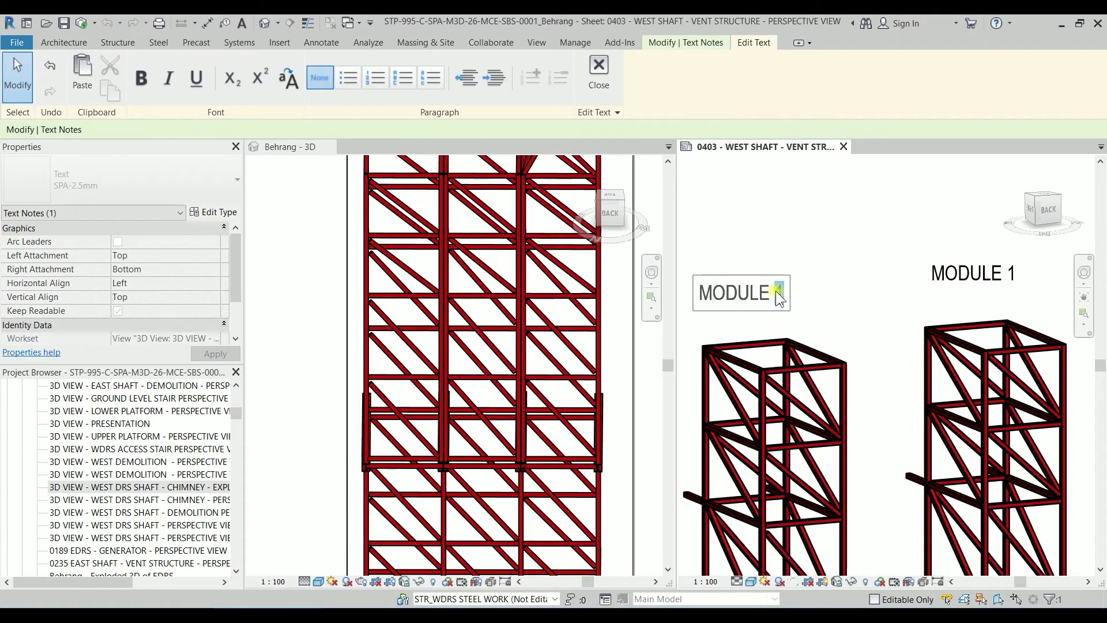
text(2)
click(974, 282)
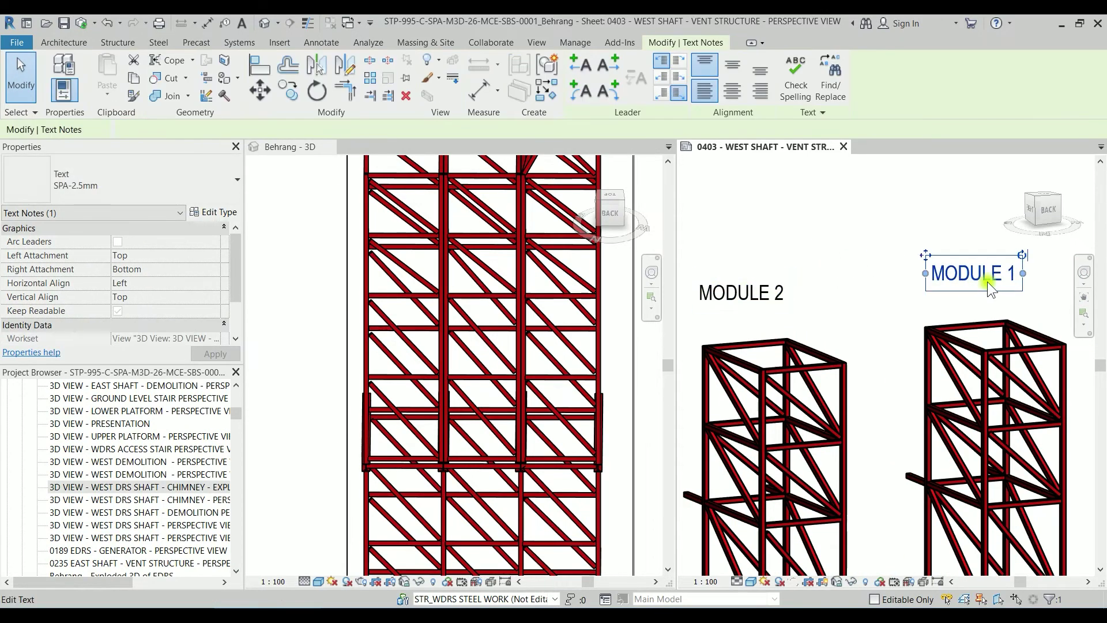
click(1009, 271)
double_click(1015, 272)
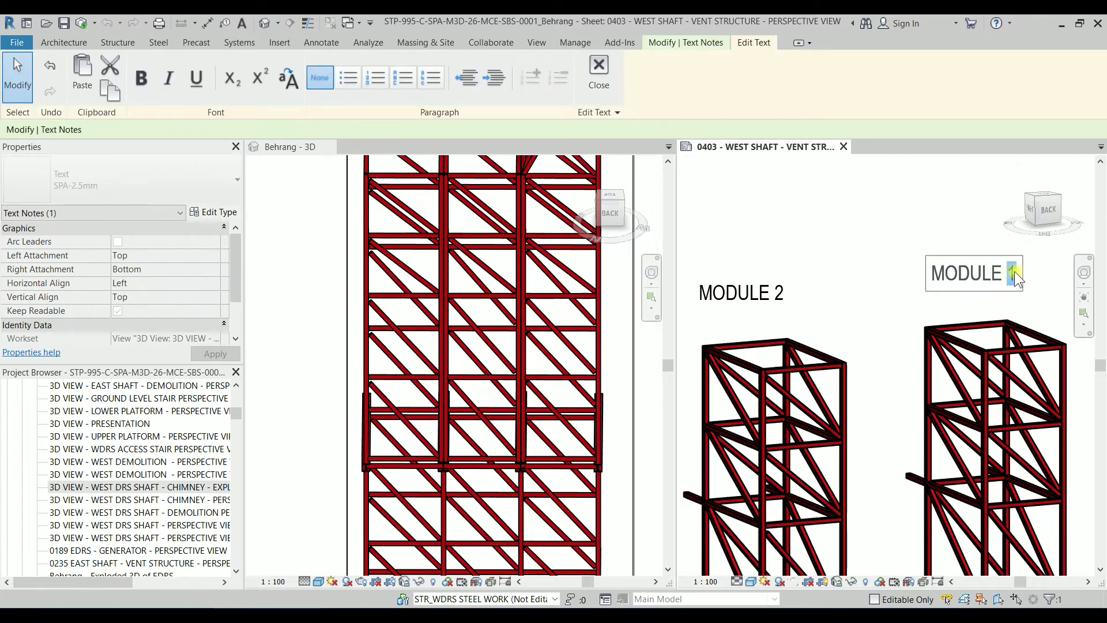
text(3)
click(902, 245)
Step: Renumber the right module's copied label to MODULE 4
middle_drag(980, 323, 718, 408)
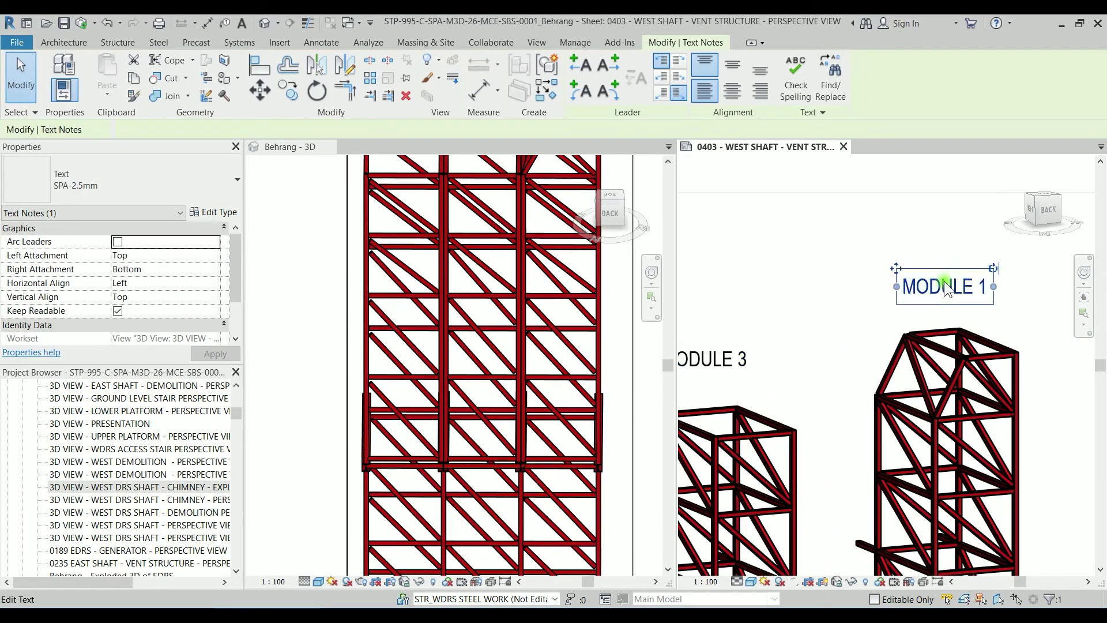
click(972, 288)
double_click(981, 285)
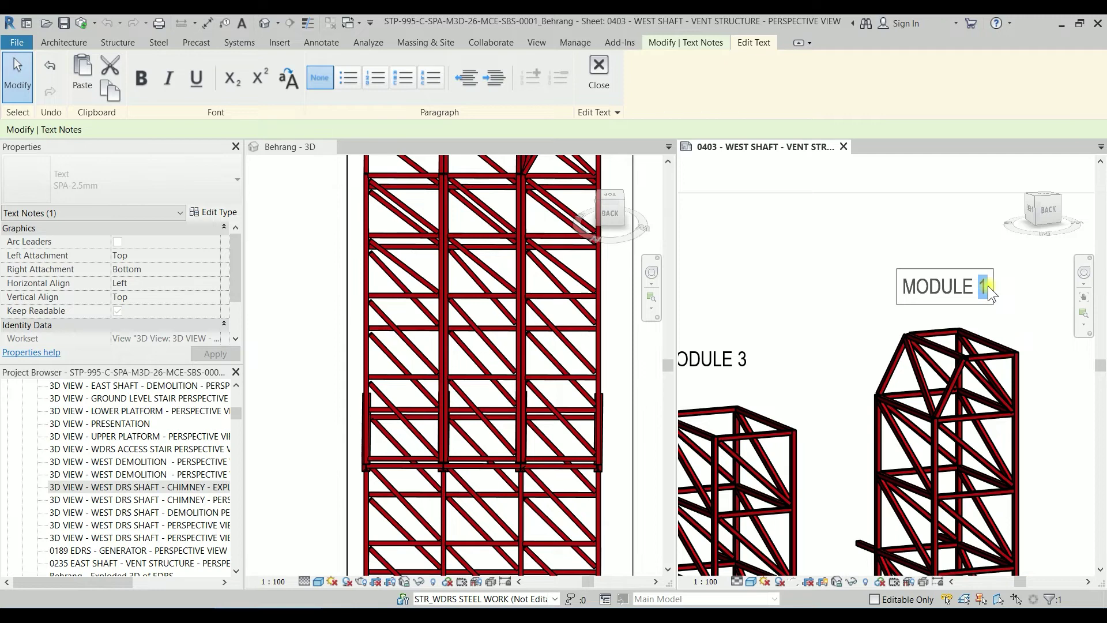
text(4)
click(851, 293)
scroll(850, 295, down, 3)
scroll(850, 295, down, 4)
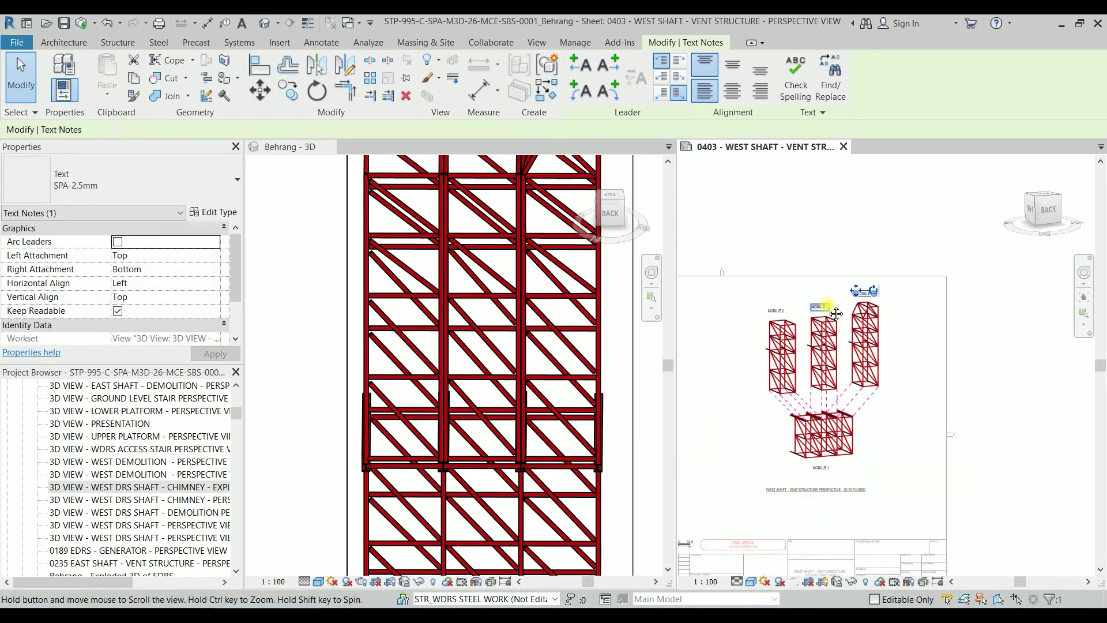
Step: Apply Save Orientation and Lock View to the exploded chimney 3D view
click(959, 399)
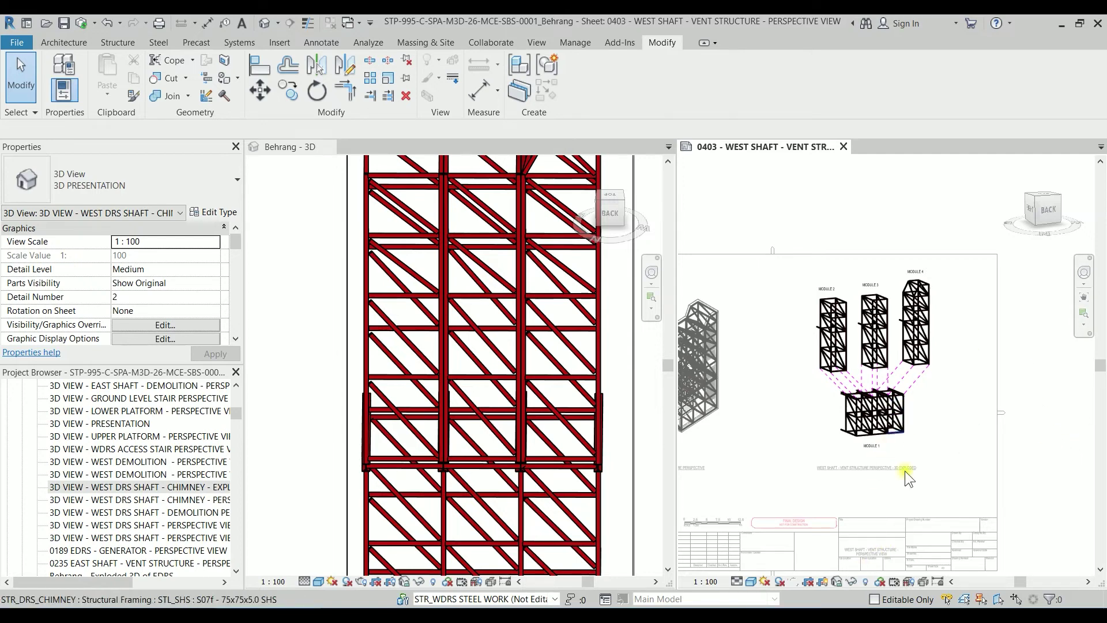
click(837, 582)
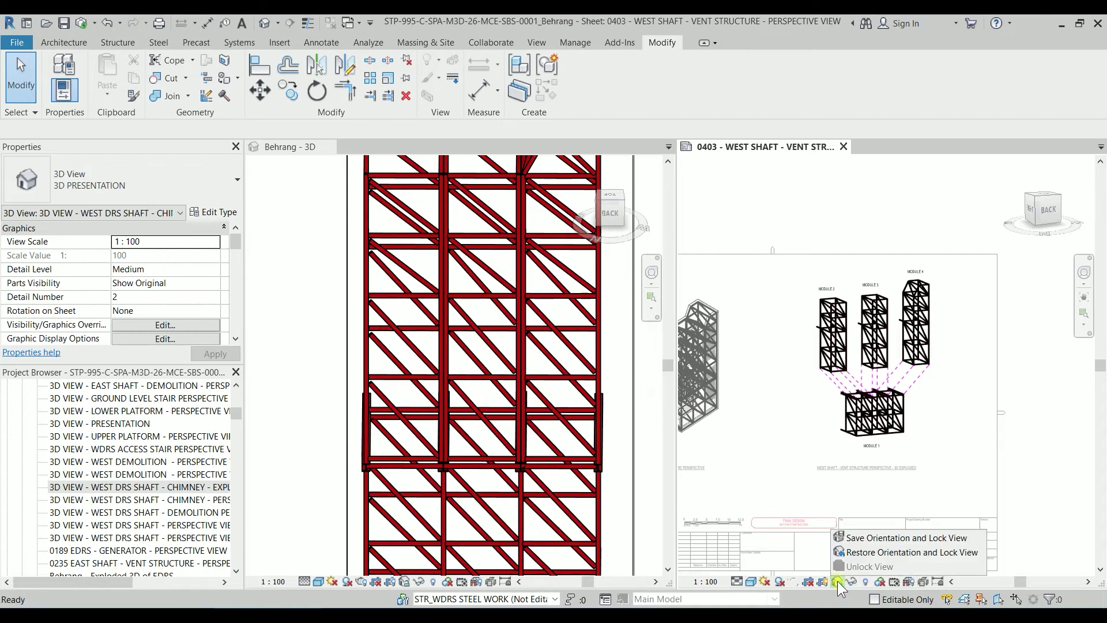
click(850, 540)
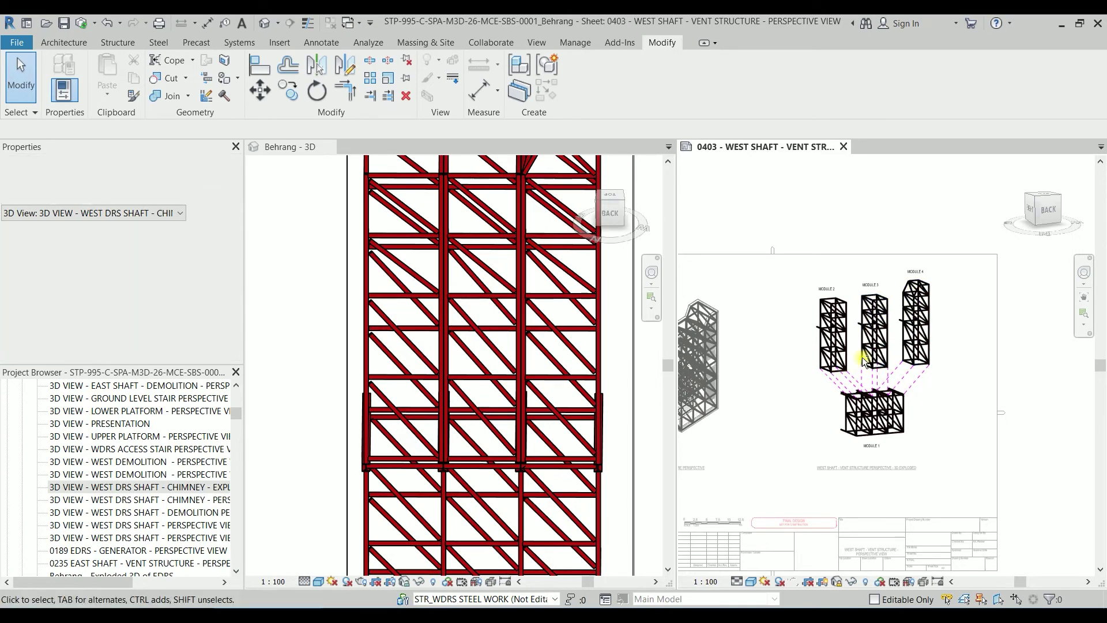
right_click(934, 322)
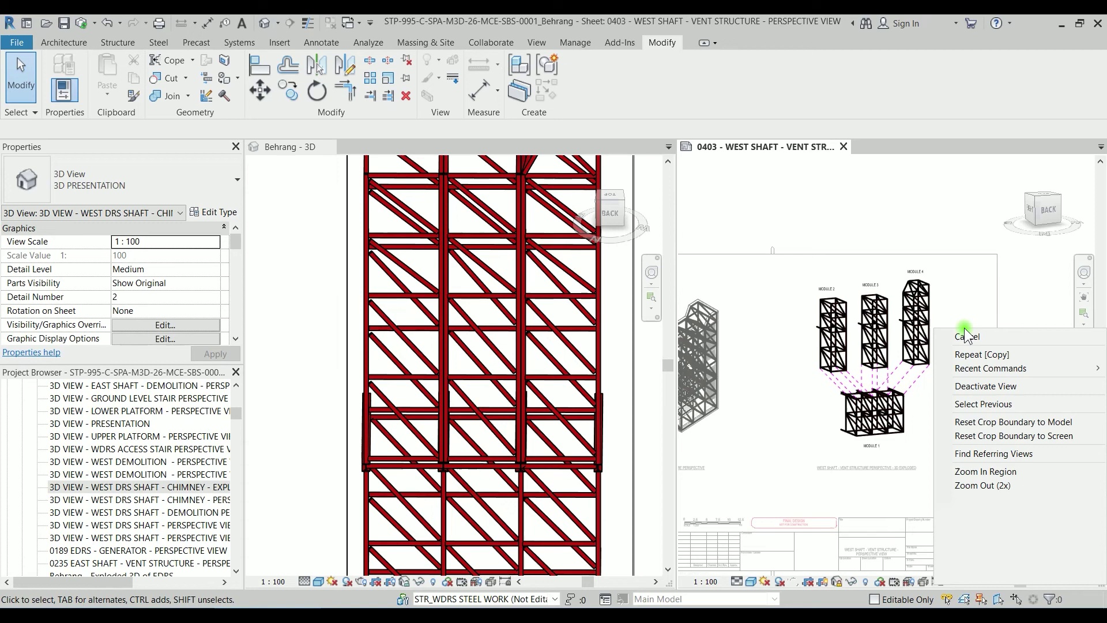
Step: Deactivate the exploded viewport so the whole sheet 0403 is visible
click(980, 385)
scroll(969, 379, down, 2)
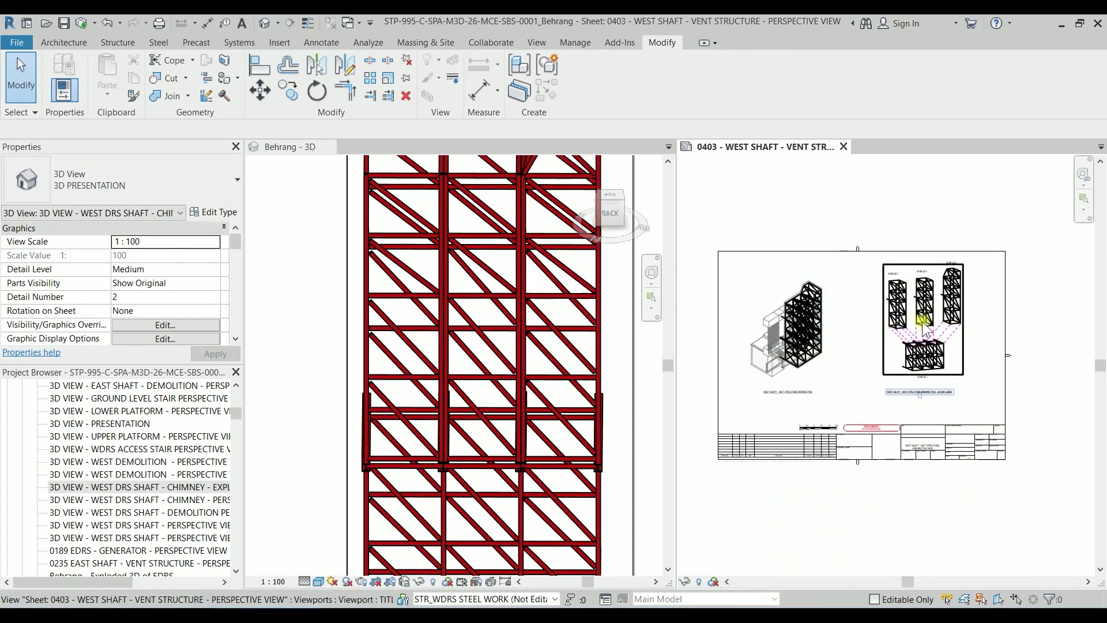
scroll(917, 334, up, 1)
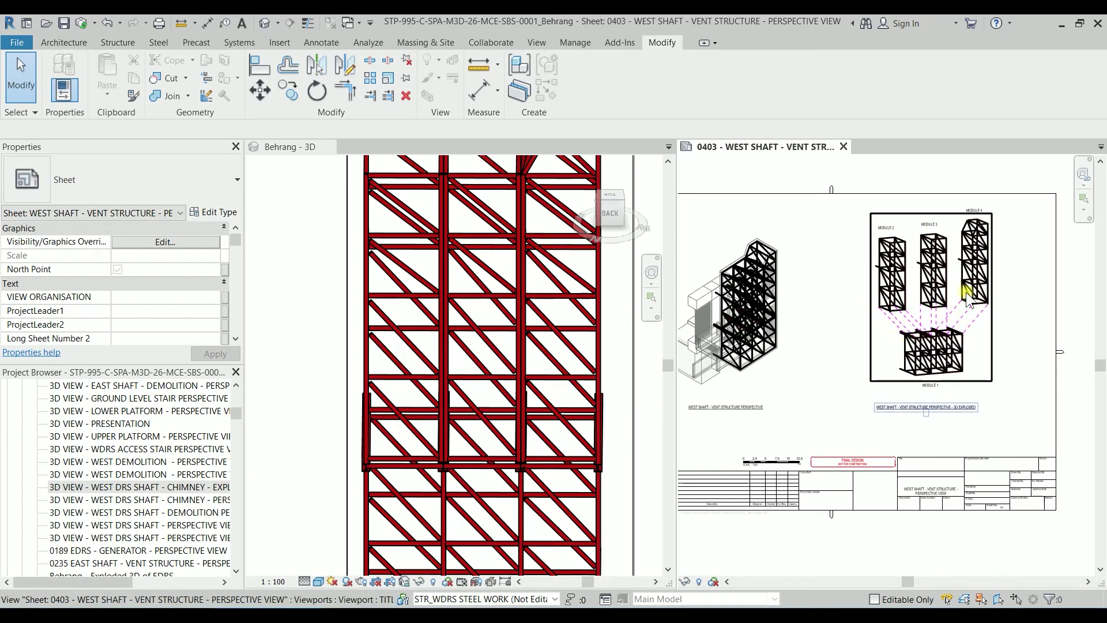
Step: Orbit the Behrang 3D model to an isometric angle, then return to the sheet
click(311, 347)
scroll(315, 343, down, 4)
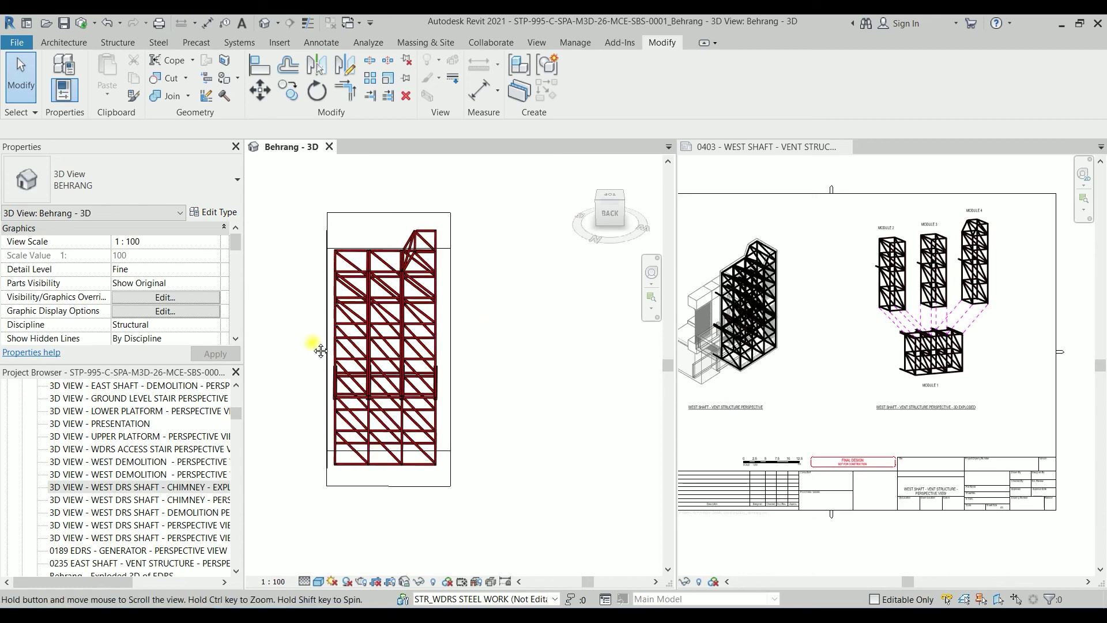
shift+middle_drag(316, 341, 519, 312)
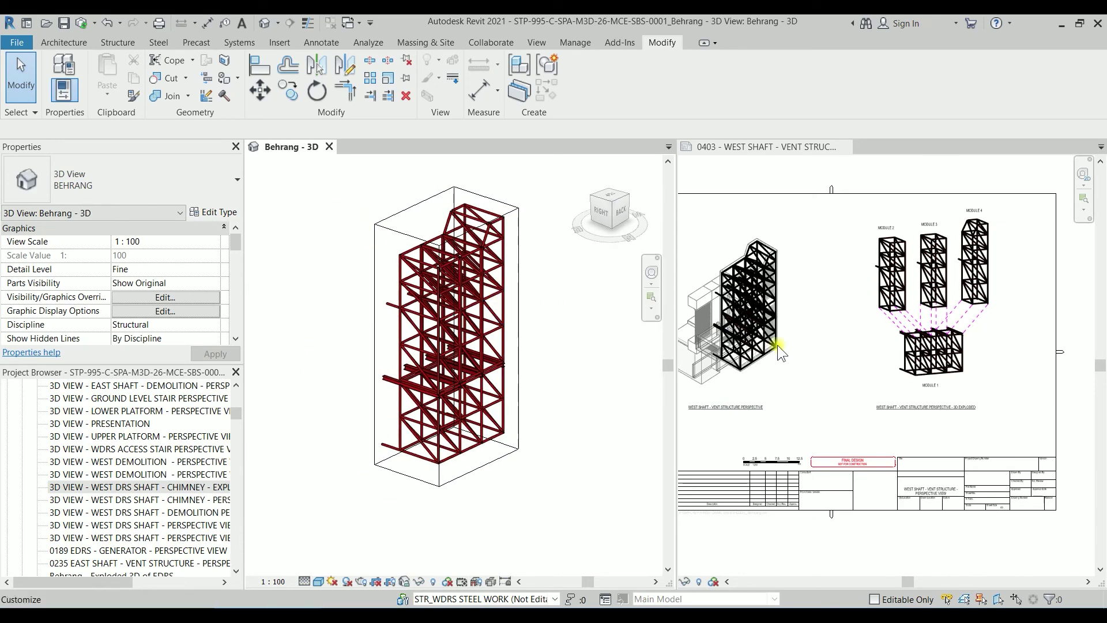
click(845, 364)
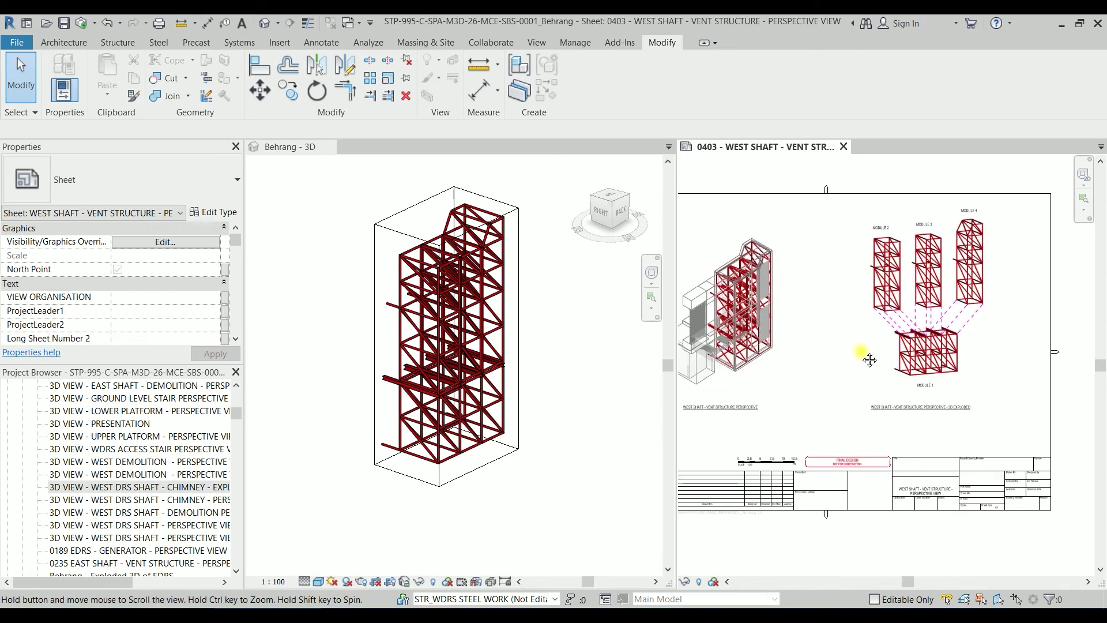